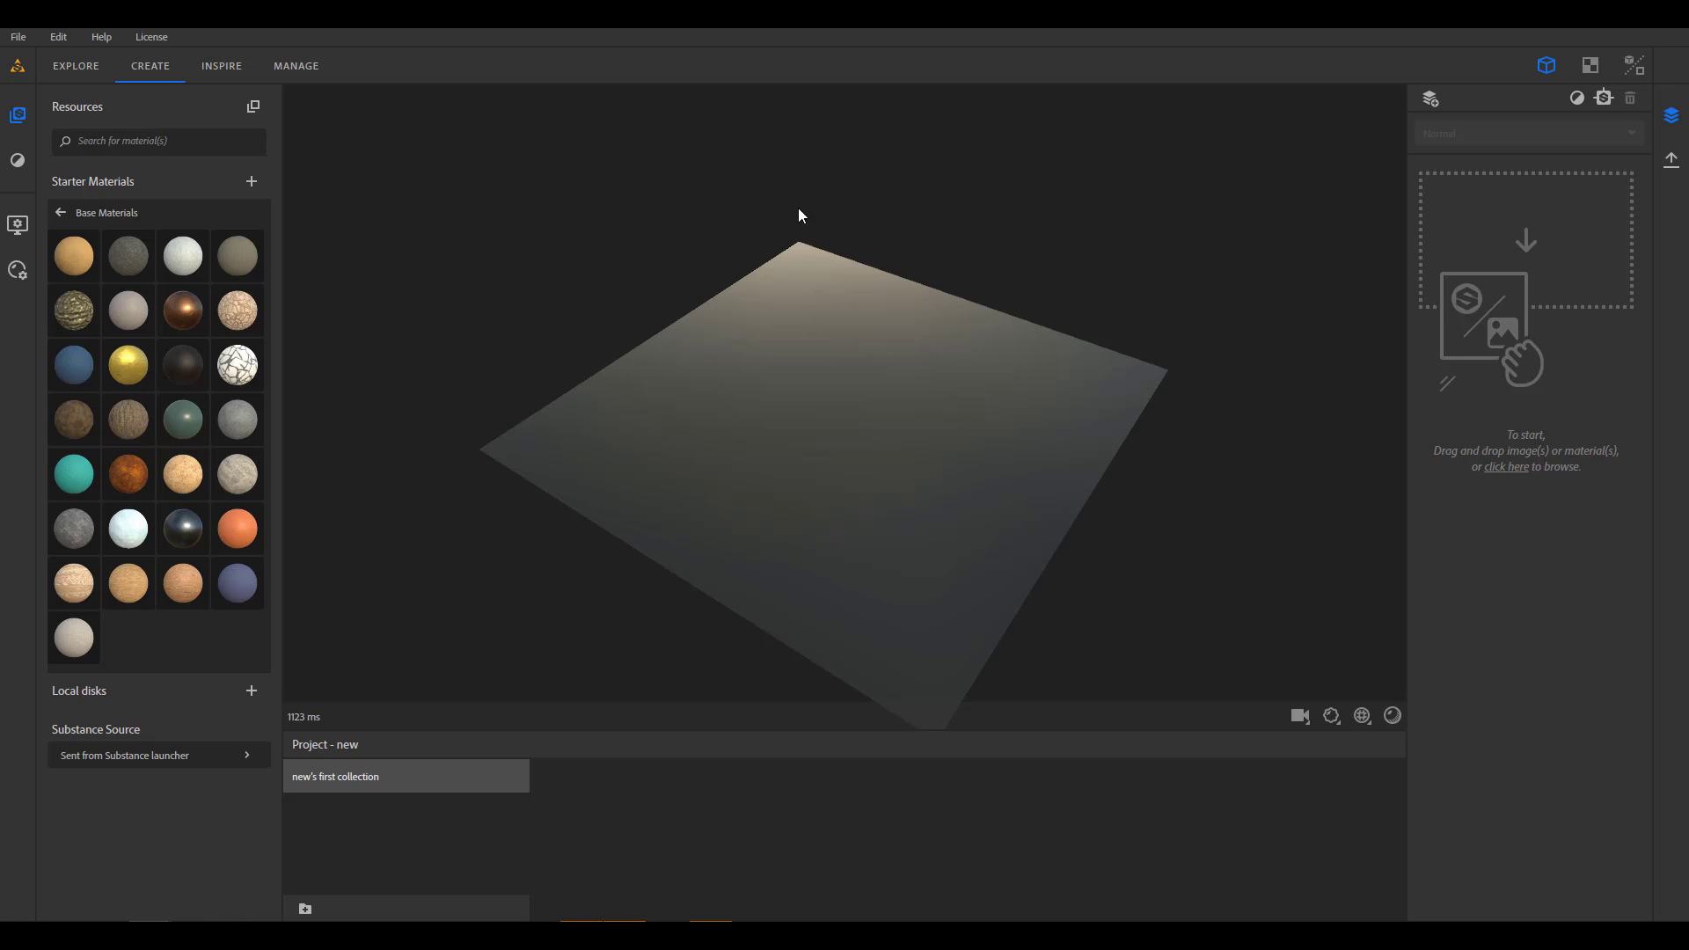
pyautogui.moveTo(968, 454); pyautogui.dragTo(876, 385)
pyautogui.scroll(3, 876, 386)
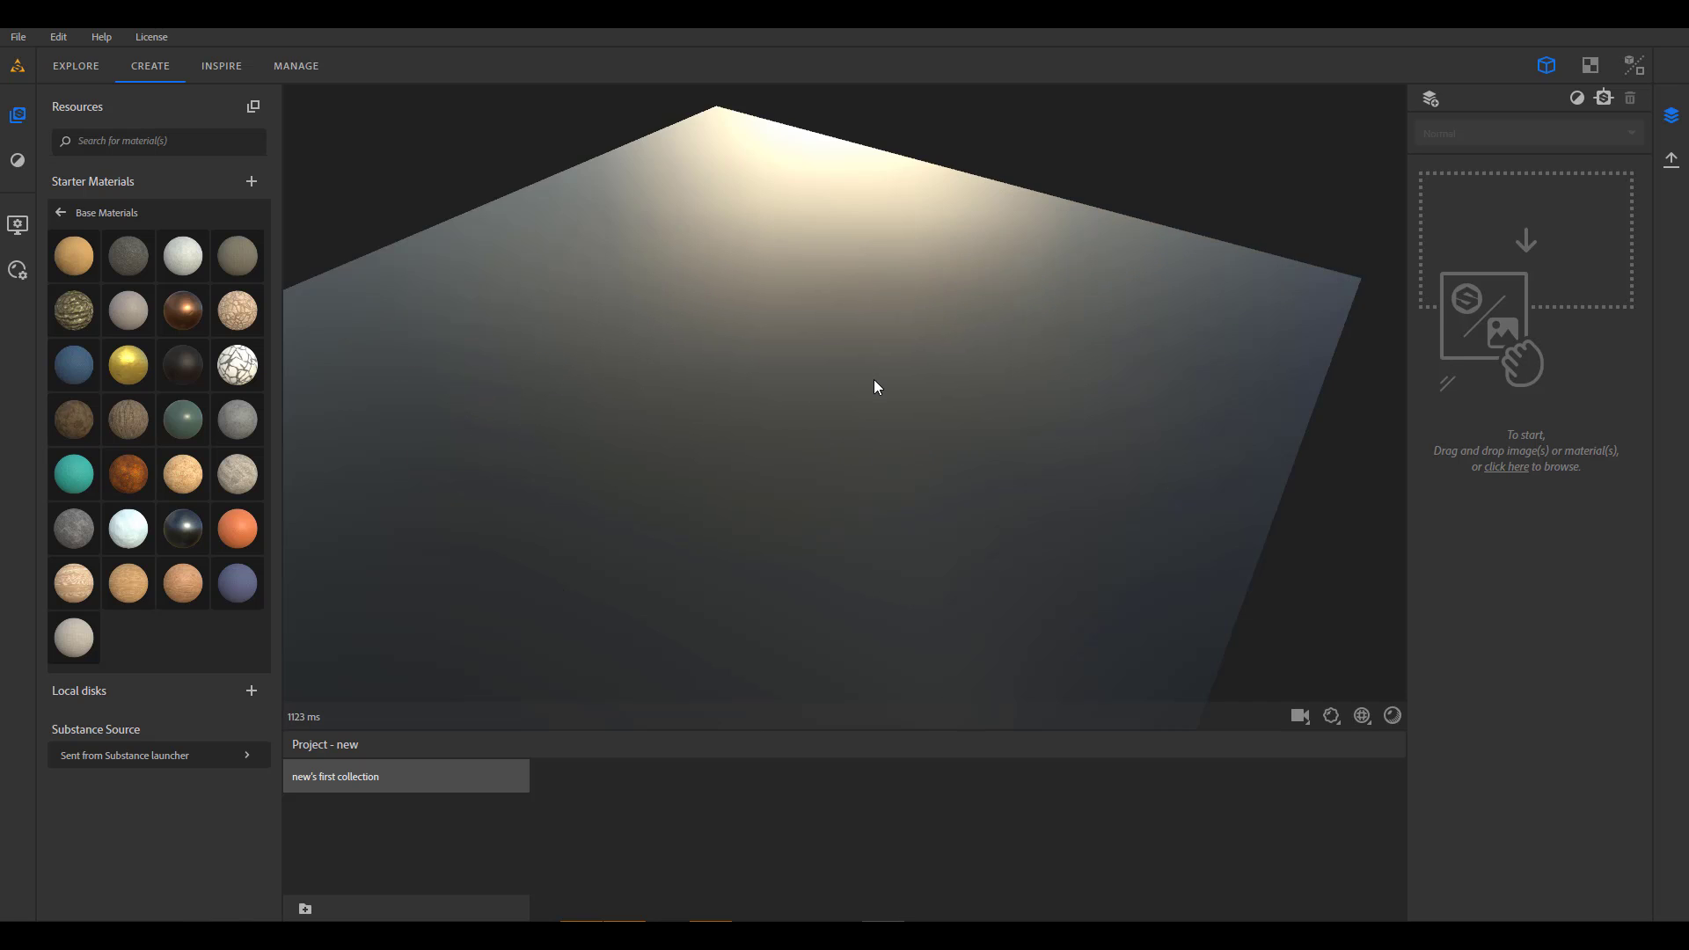
pyautogui.scroll(-2, 876, 385)
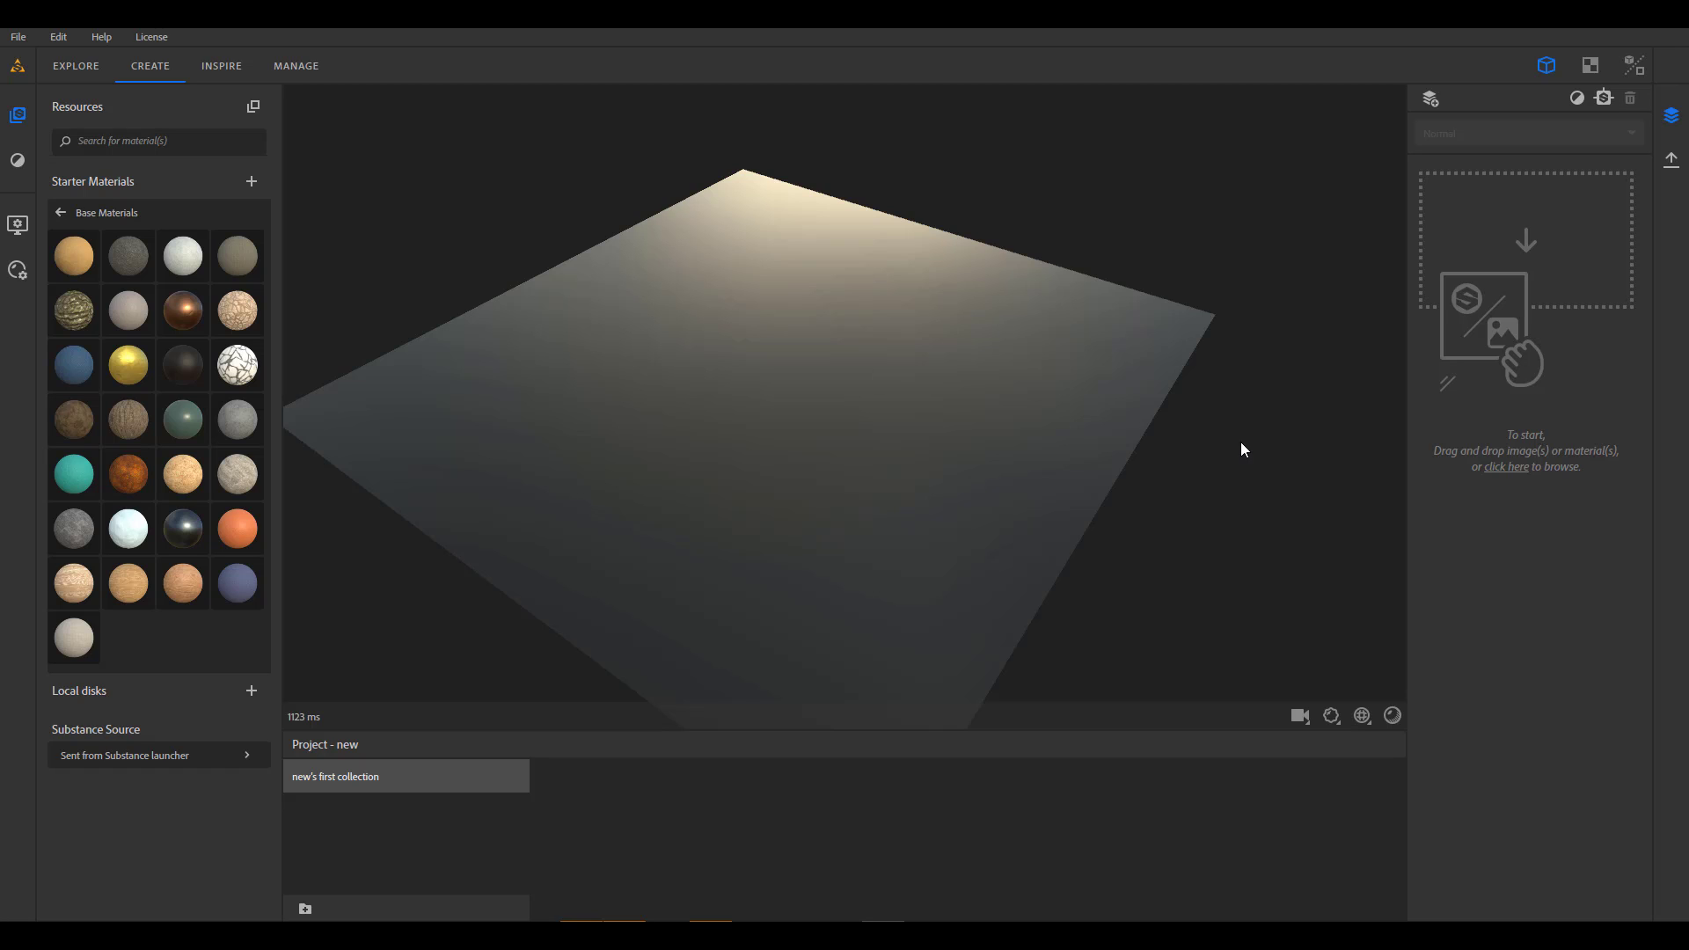
pyautogui.moveTo(898, 497); pyautogui.dragTo(910, 460)
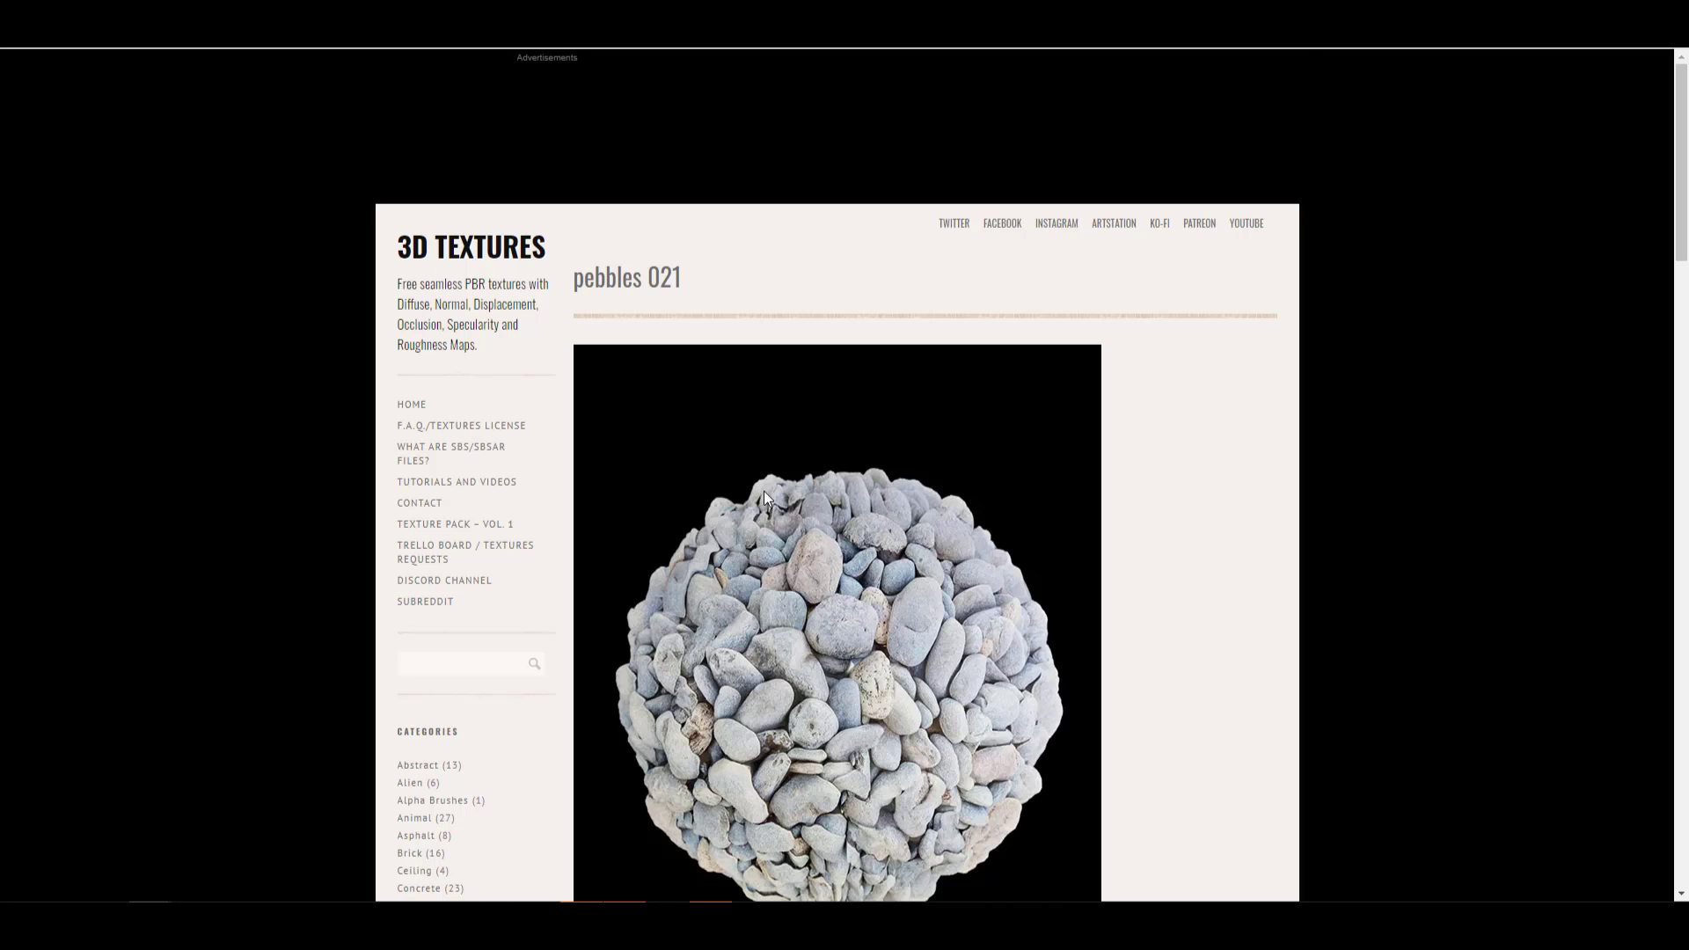
# Create a material from Pebbles_021_4K_basecolor.jpg with the AI Powered Image to Material template.
pyautogui.scroll(-4, 764, 483)
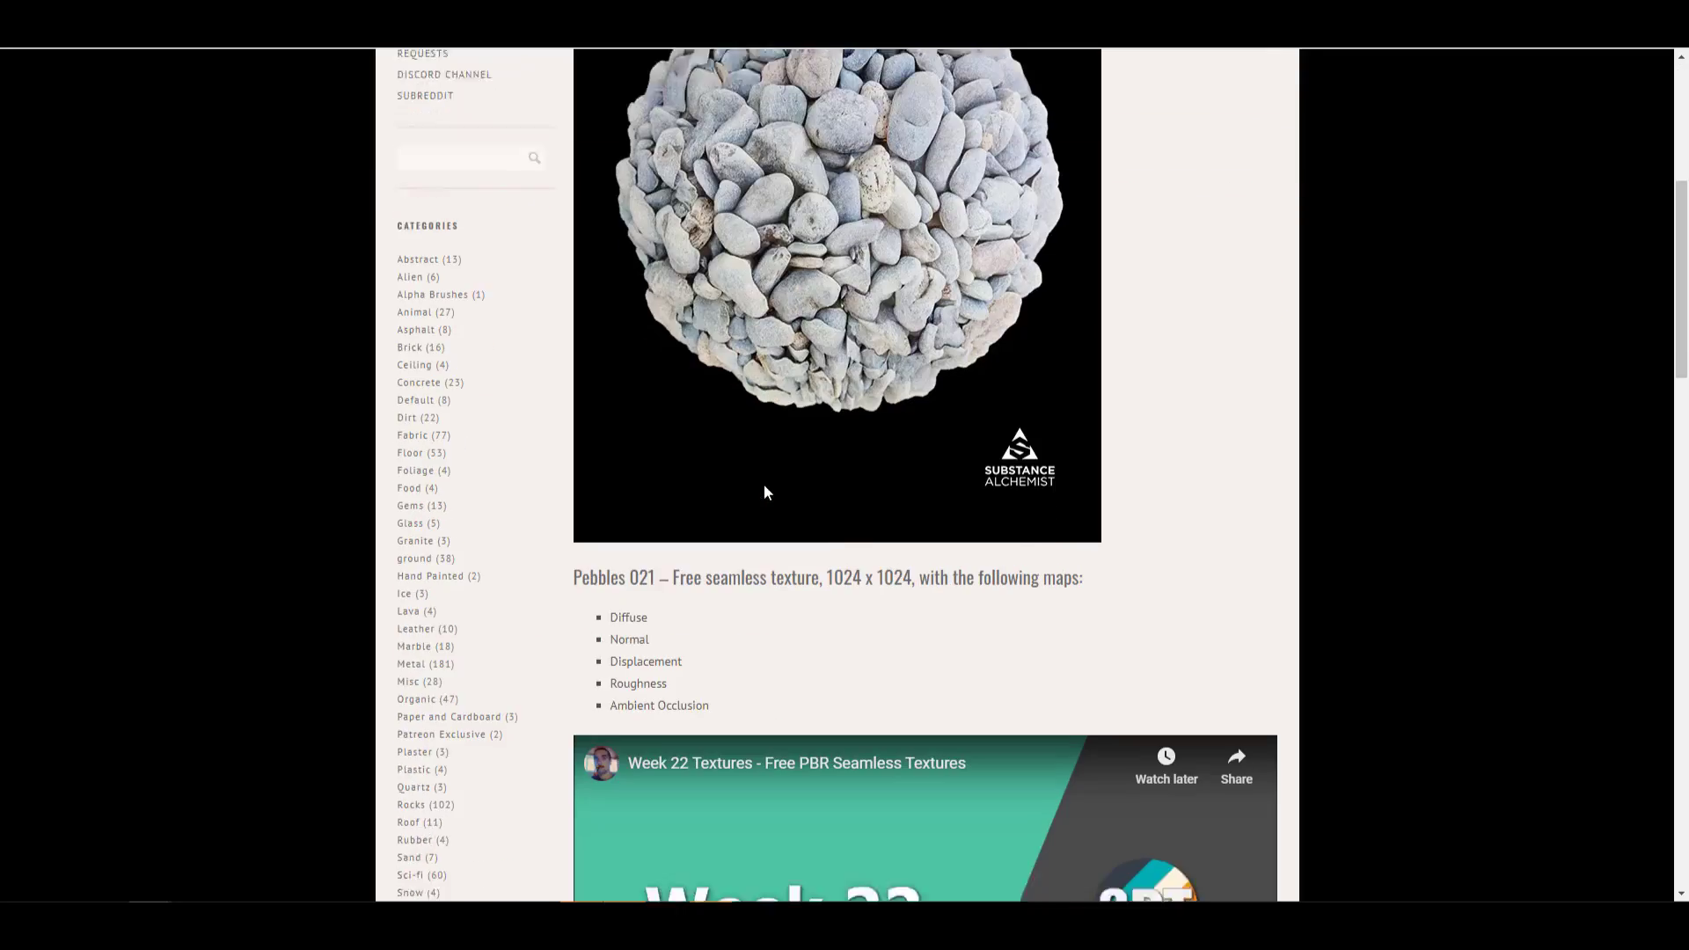
pyautogui.scroll(4, 764, 483)
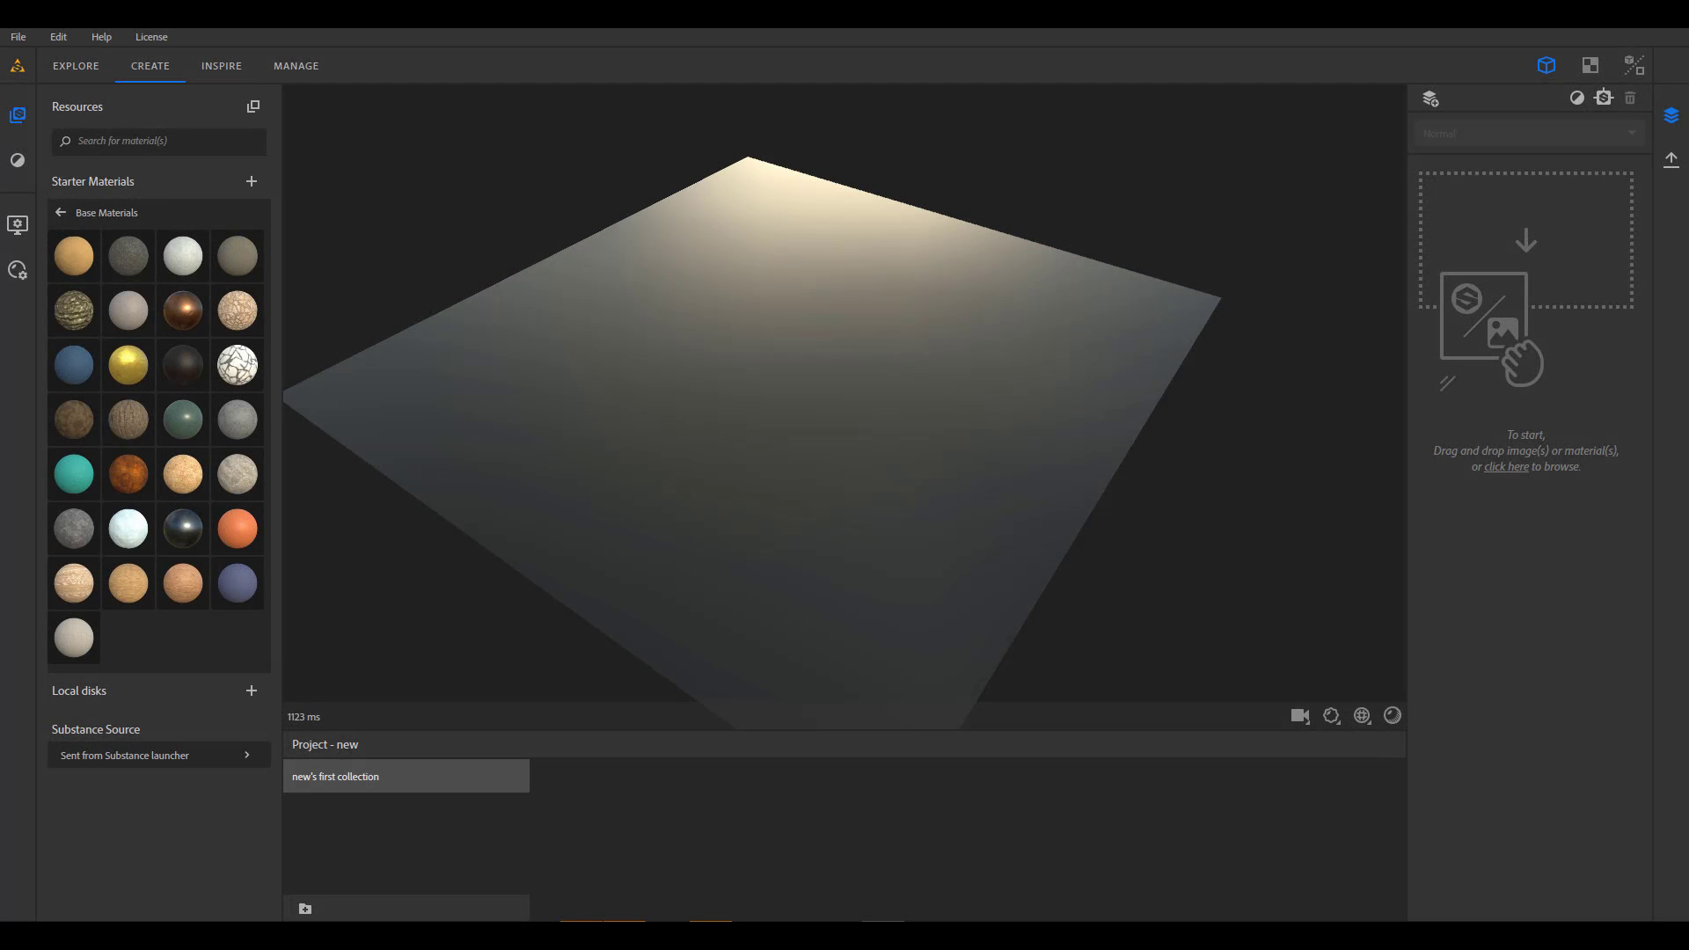
pyautogui.moveTo(932, 413); pyautogui.dragTo(1525, 240)
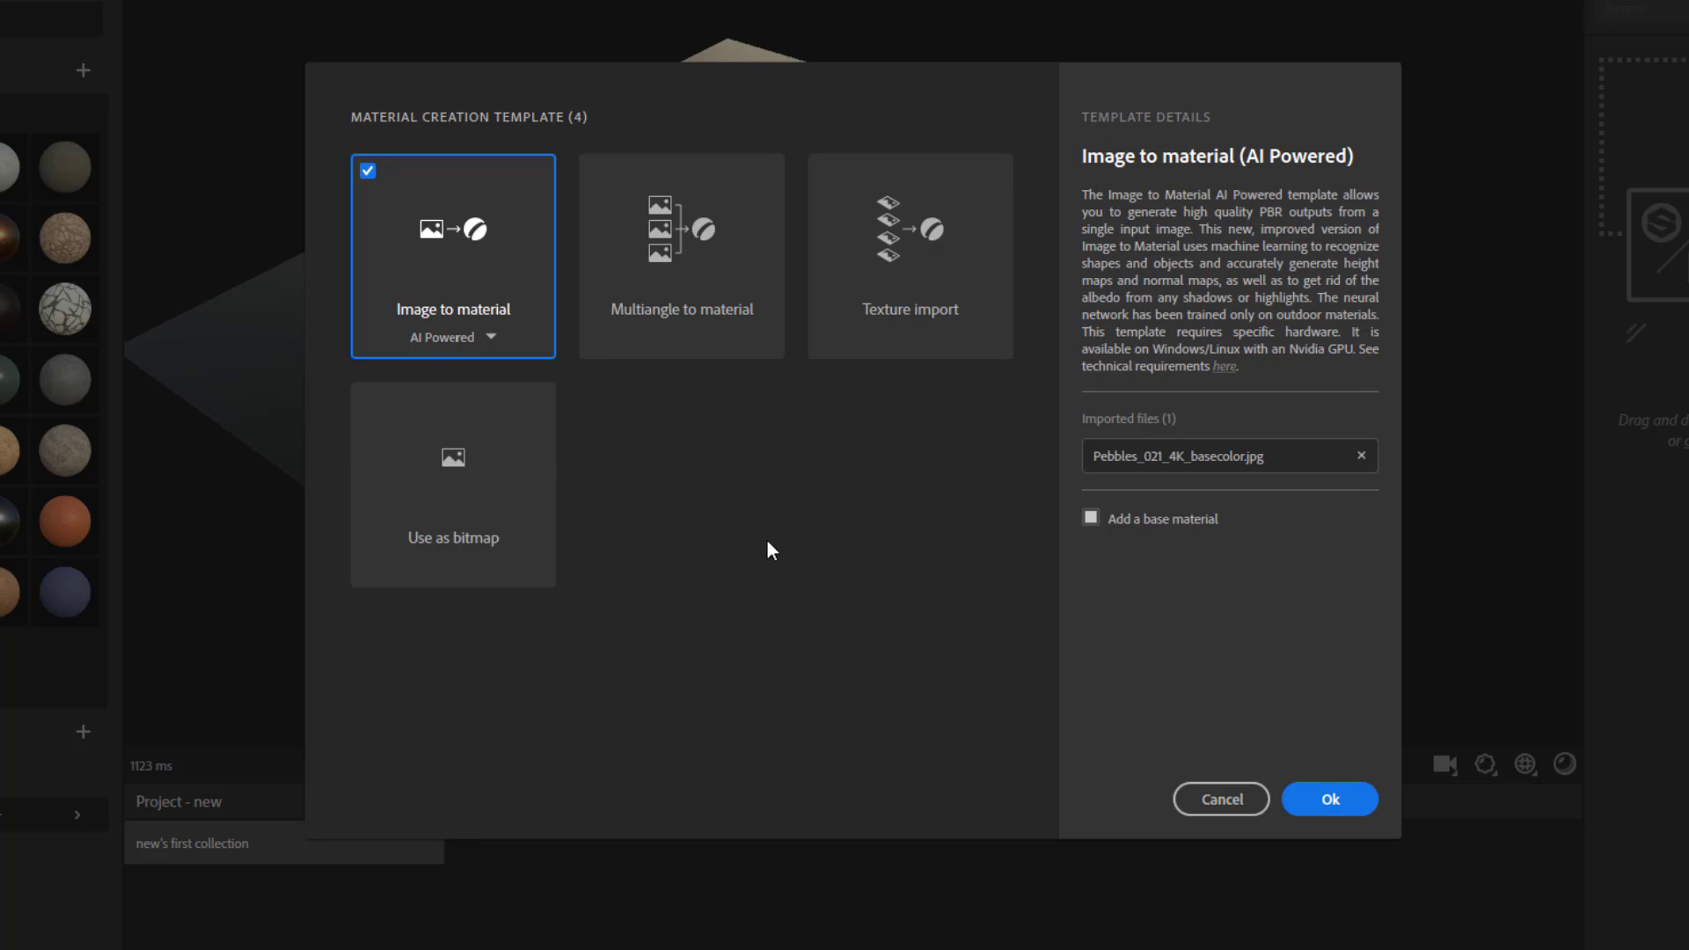
pyautogui.click(491, 340)
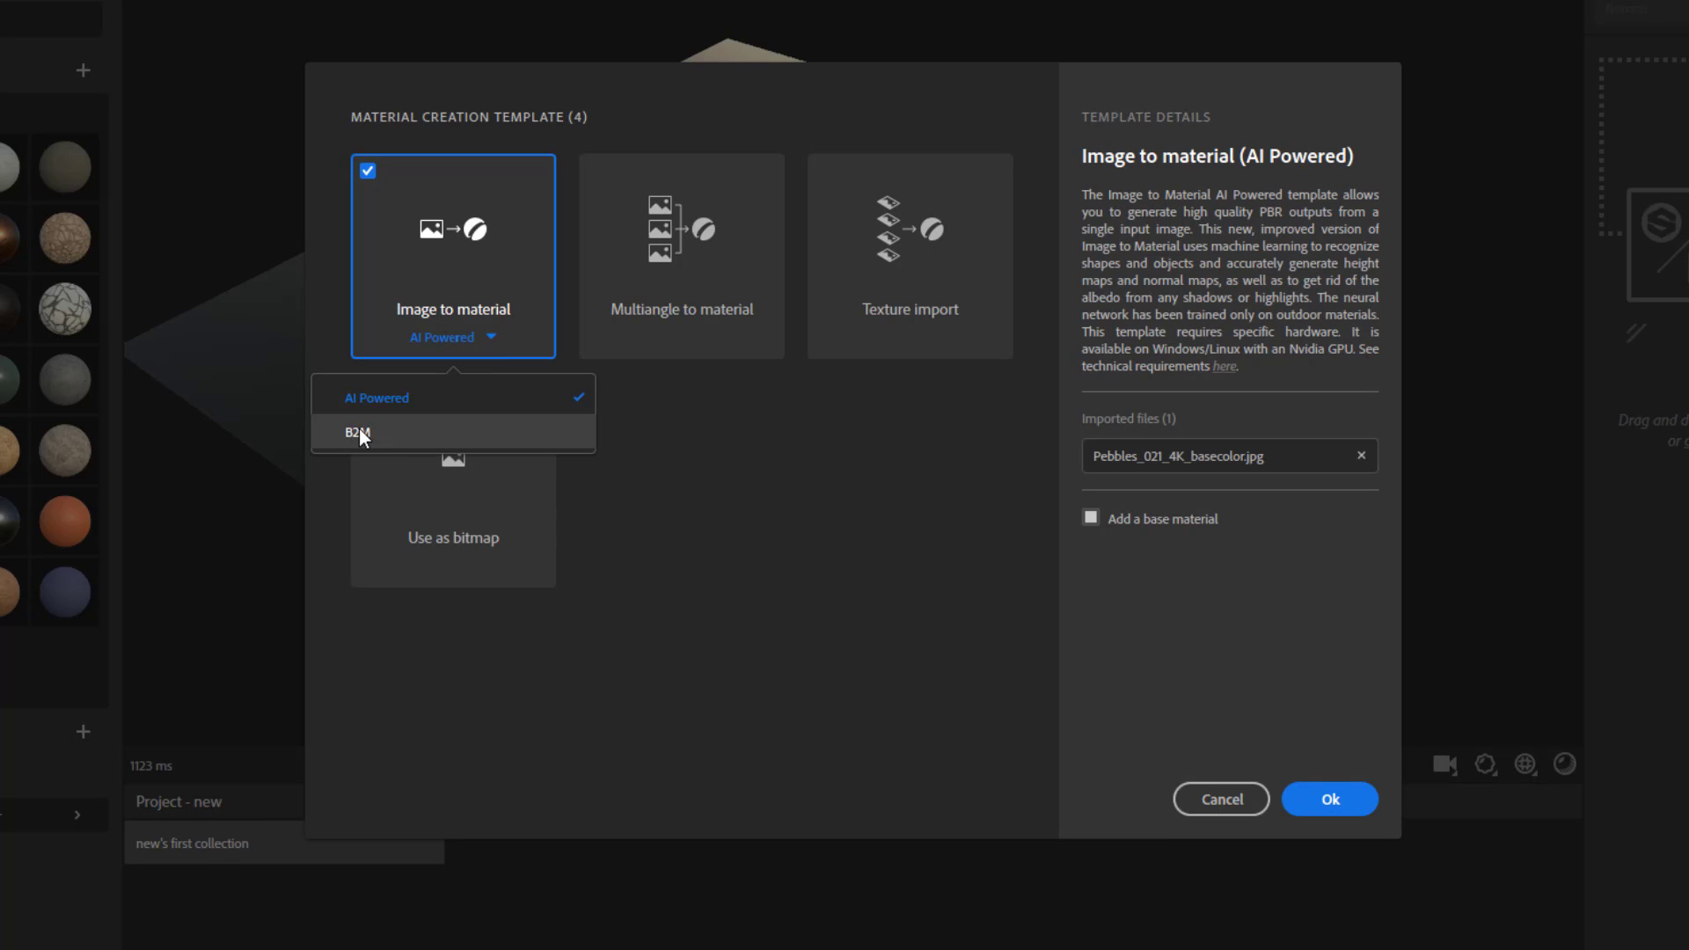
pyautogui.click(761, 494)
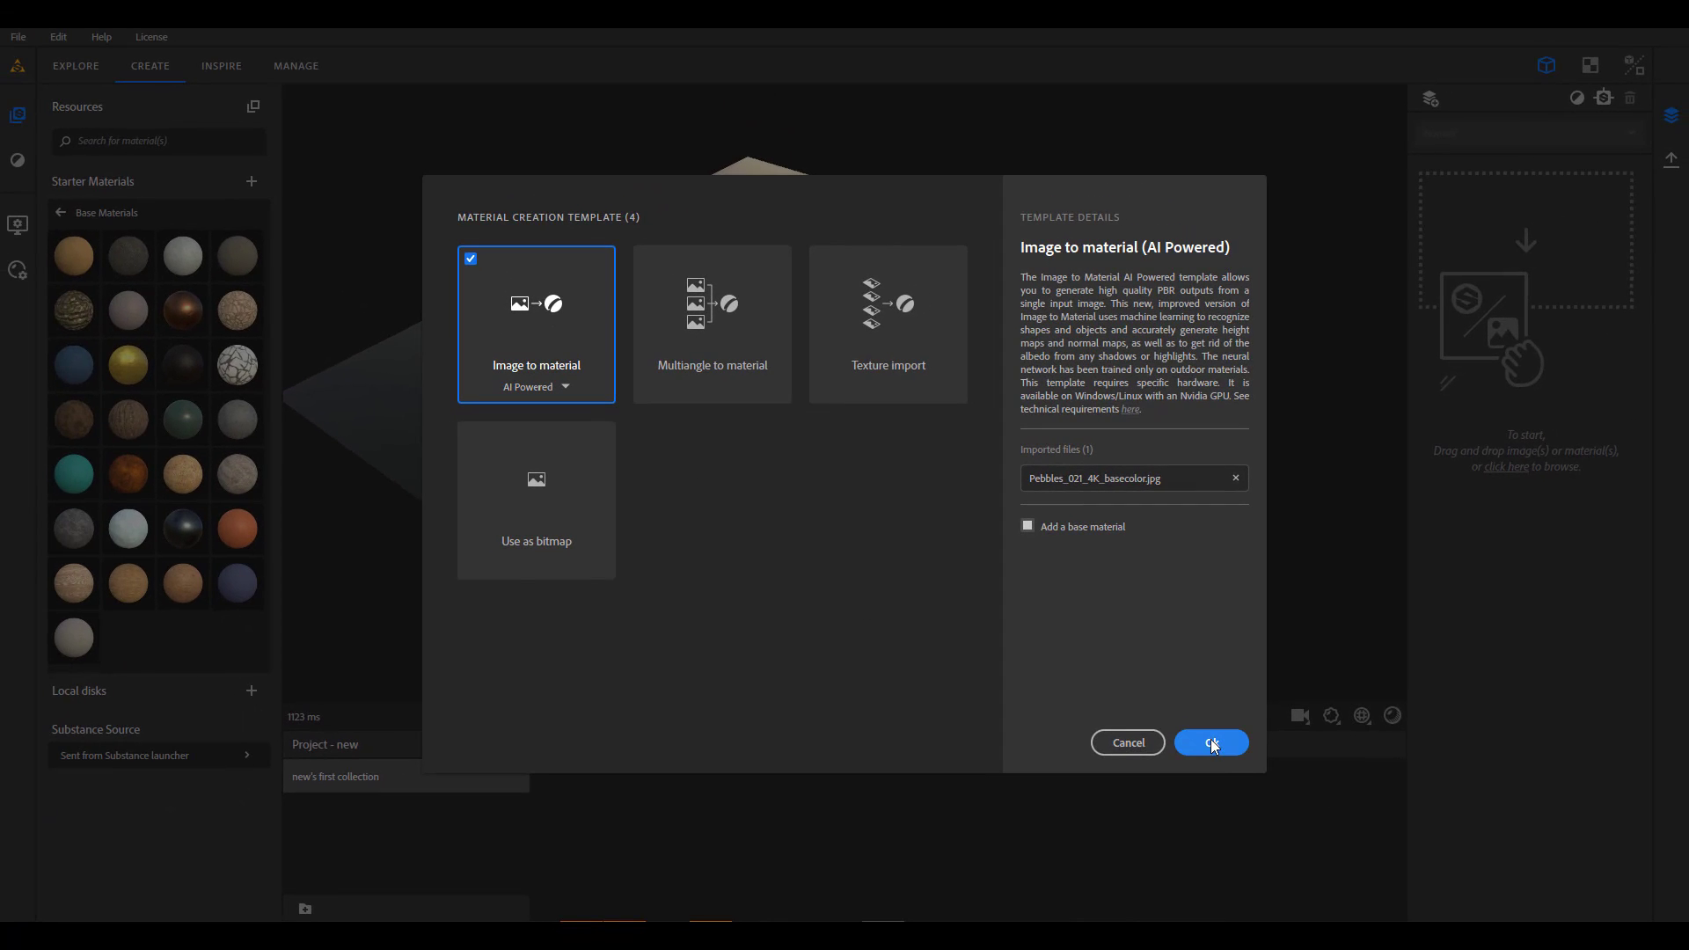
pyautogui.click(1211, 744)
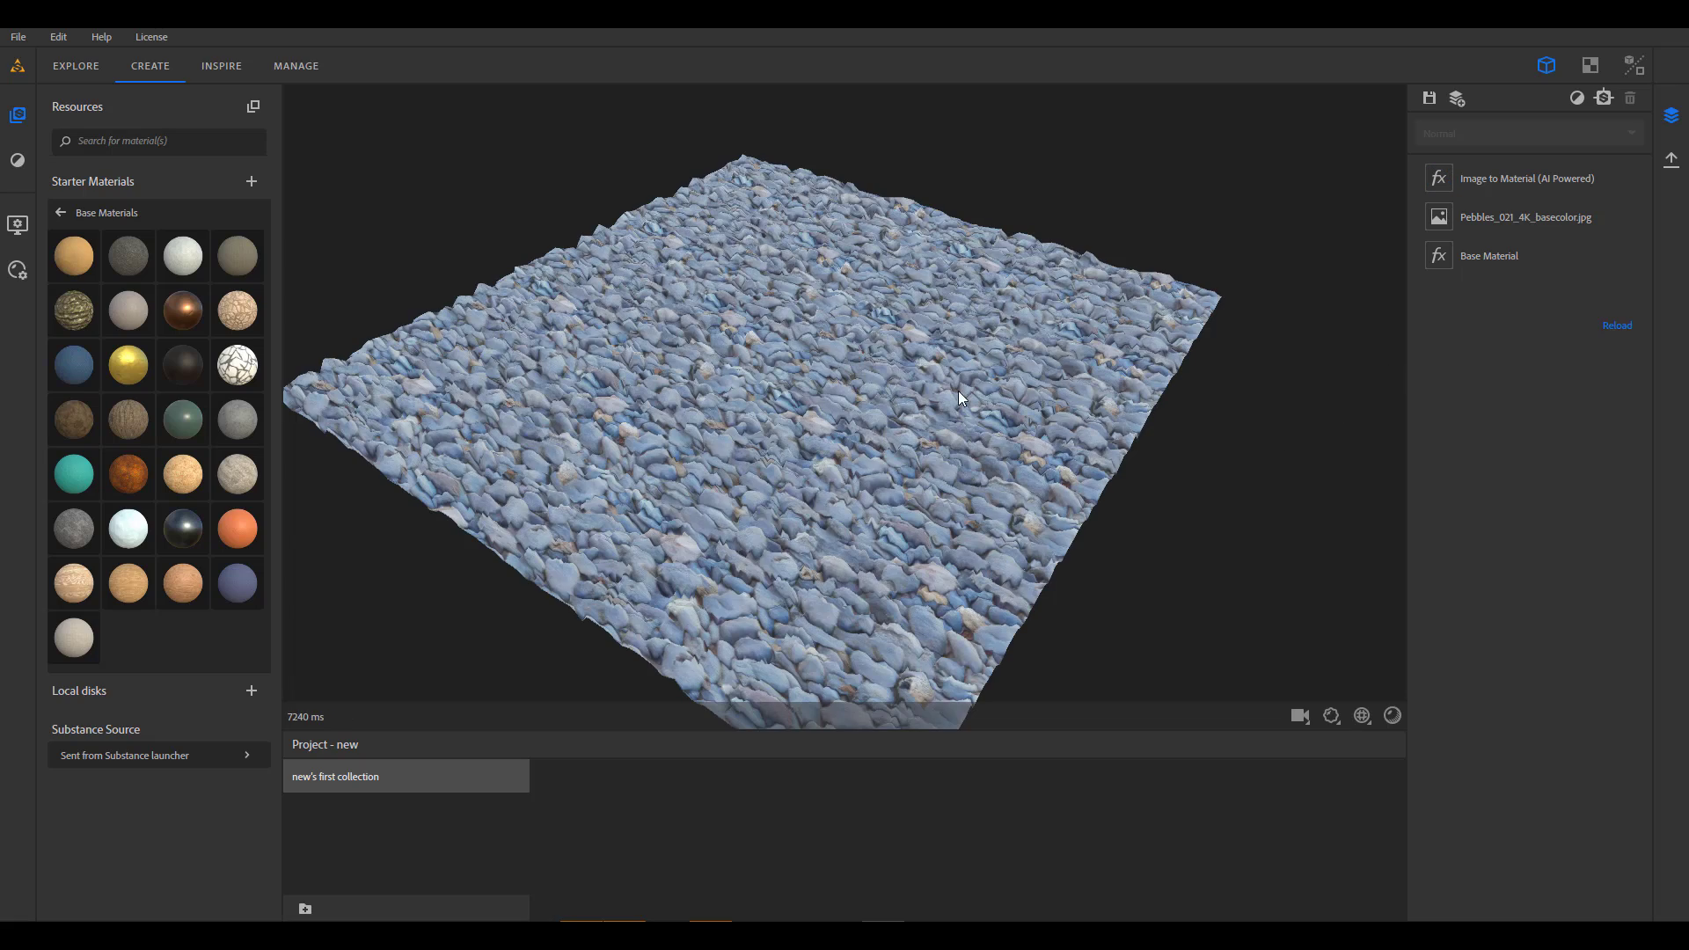
# Examine the pebble material beside its generated normal, roughness, metallic, height, ambient and base color maps.
pyautogui.moveTo(676, 450); pyautogui.dragTo(955, 428)
pyautogui.click(1634, 65)
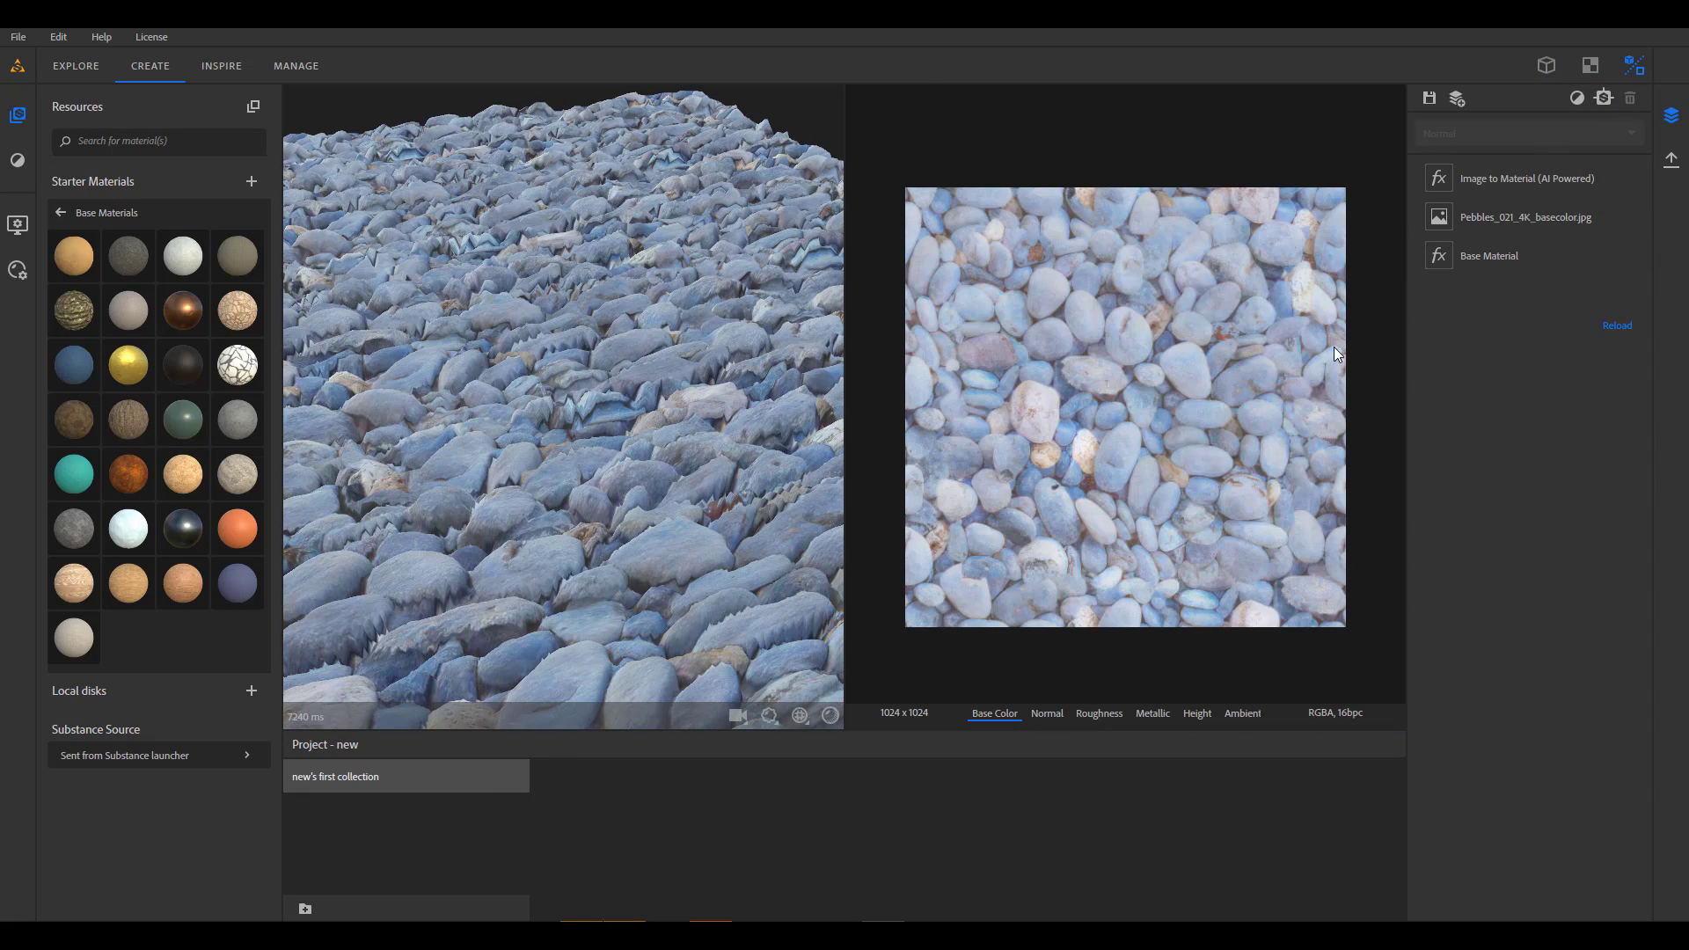
pyautogui.click(1051, 714)
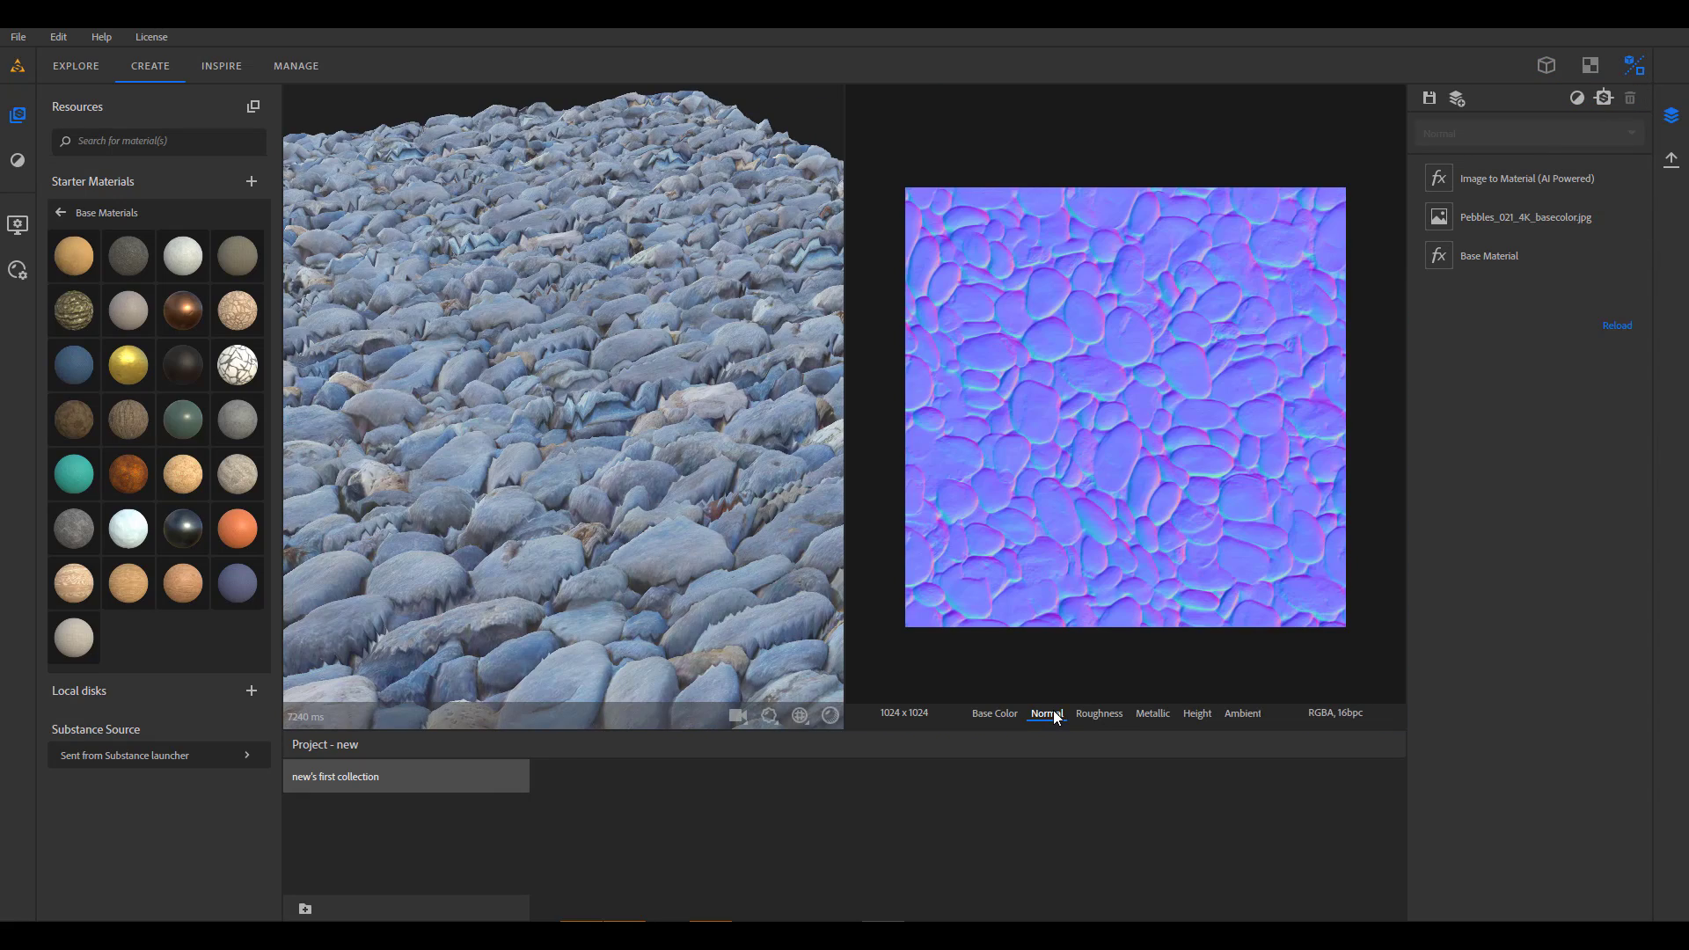
pyautogui.click(1101, 712)
pyautogui.click(1163, 719)
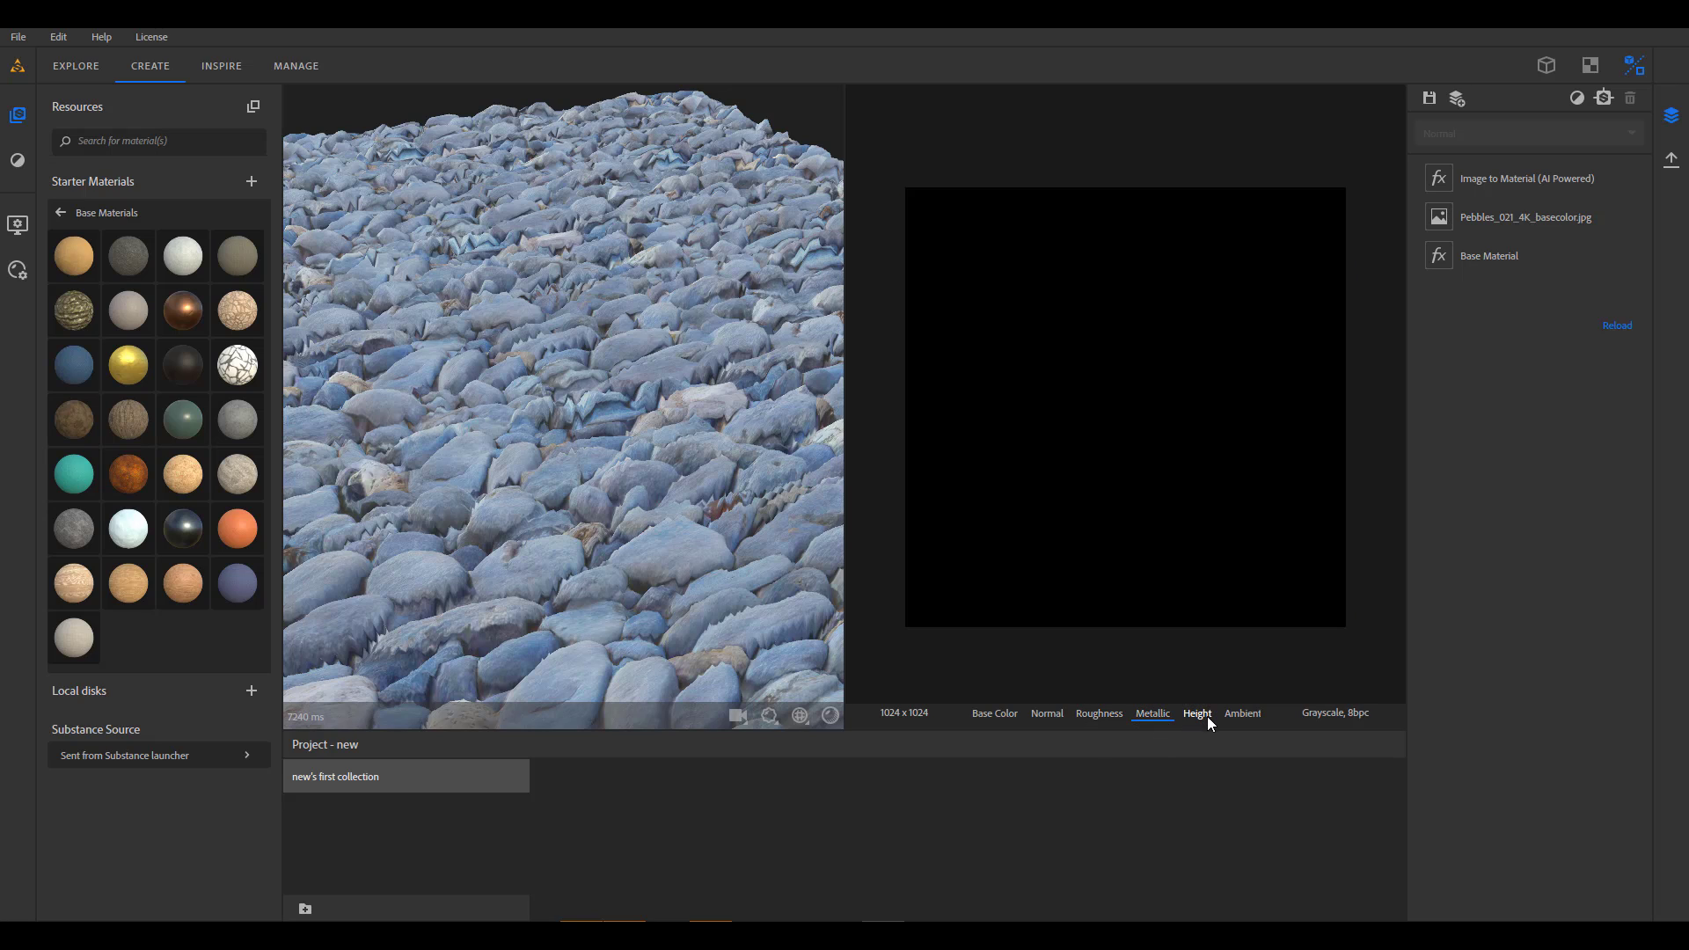
pyautogui.click(1204, 716)
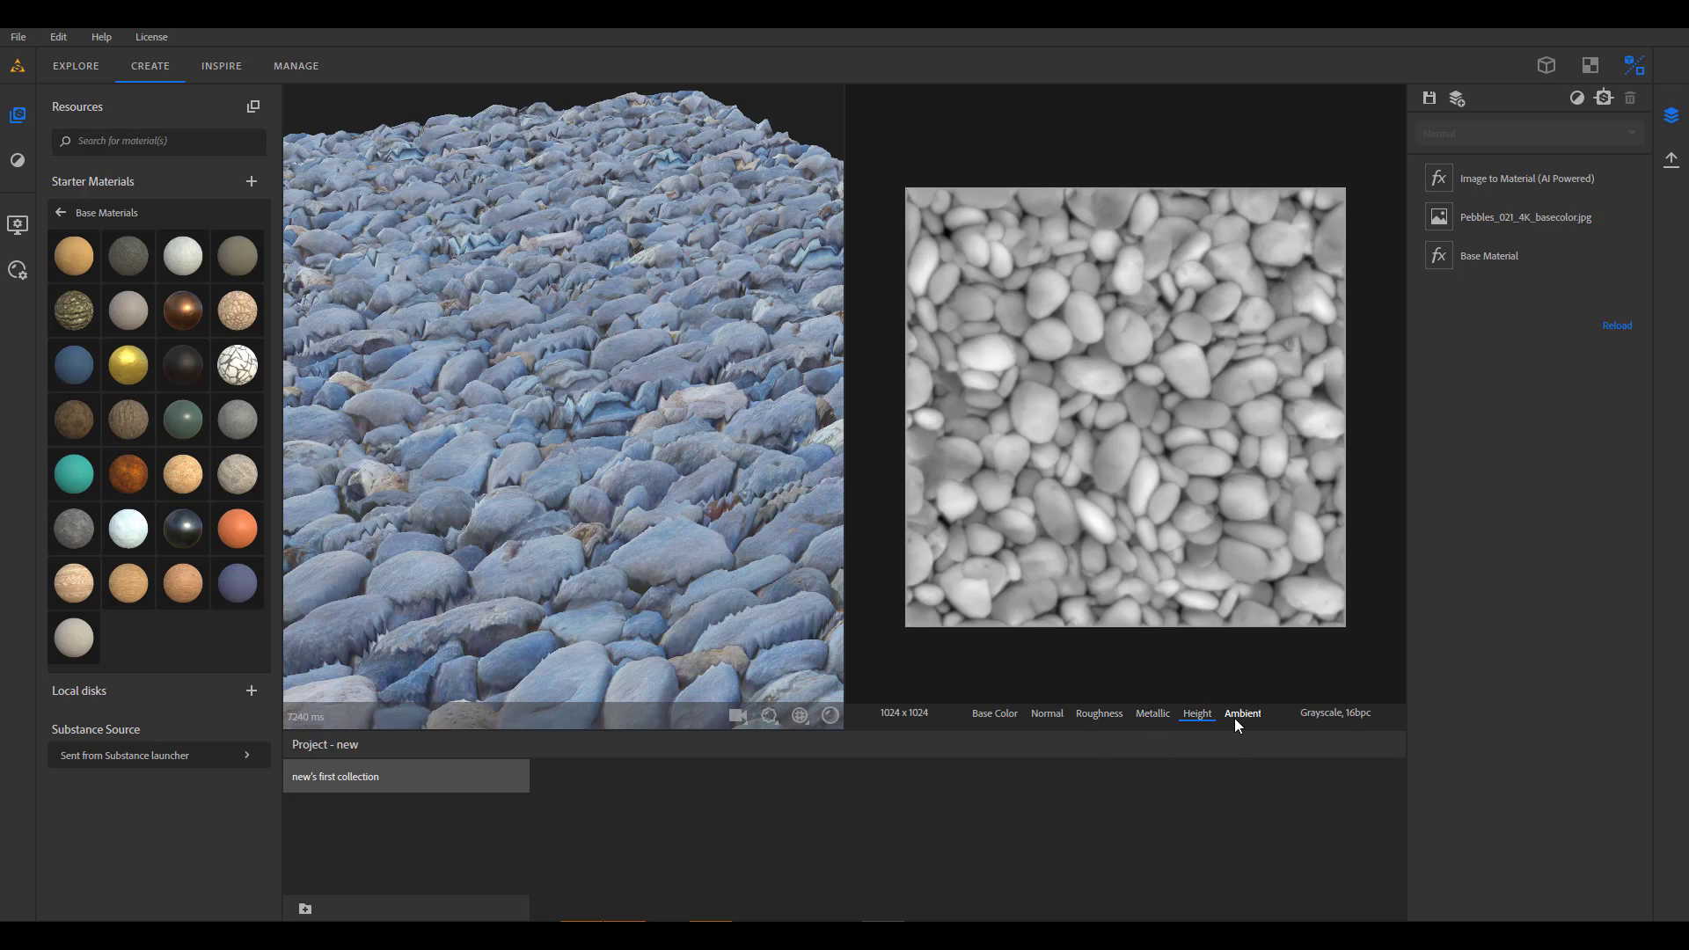
pyautogui.click(1240, 714)
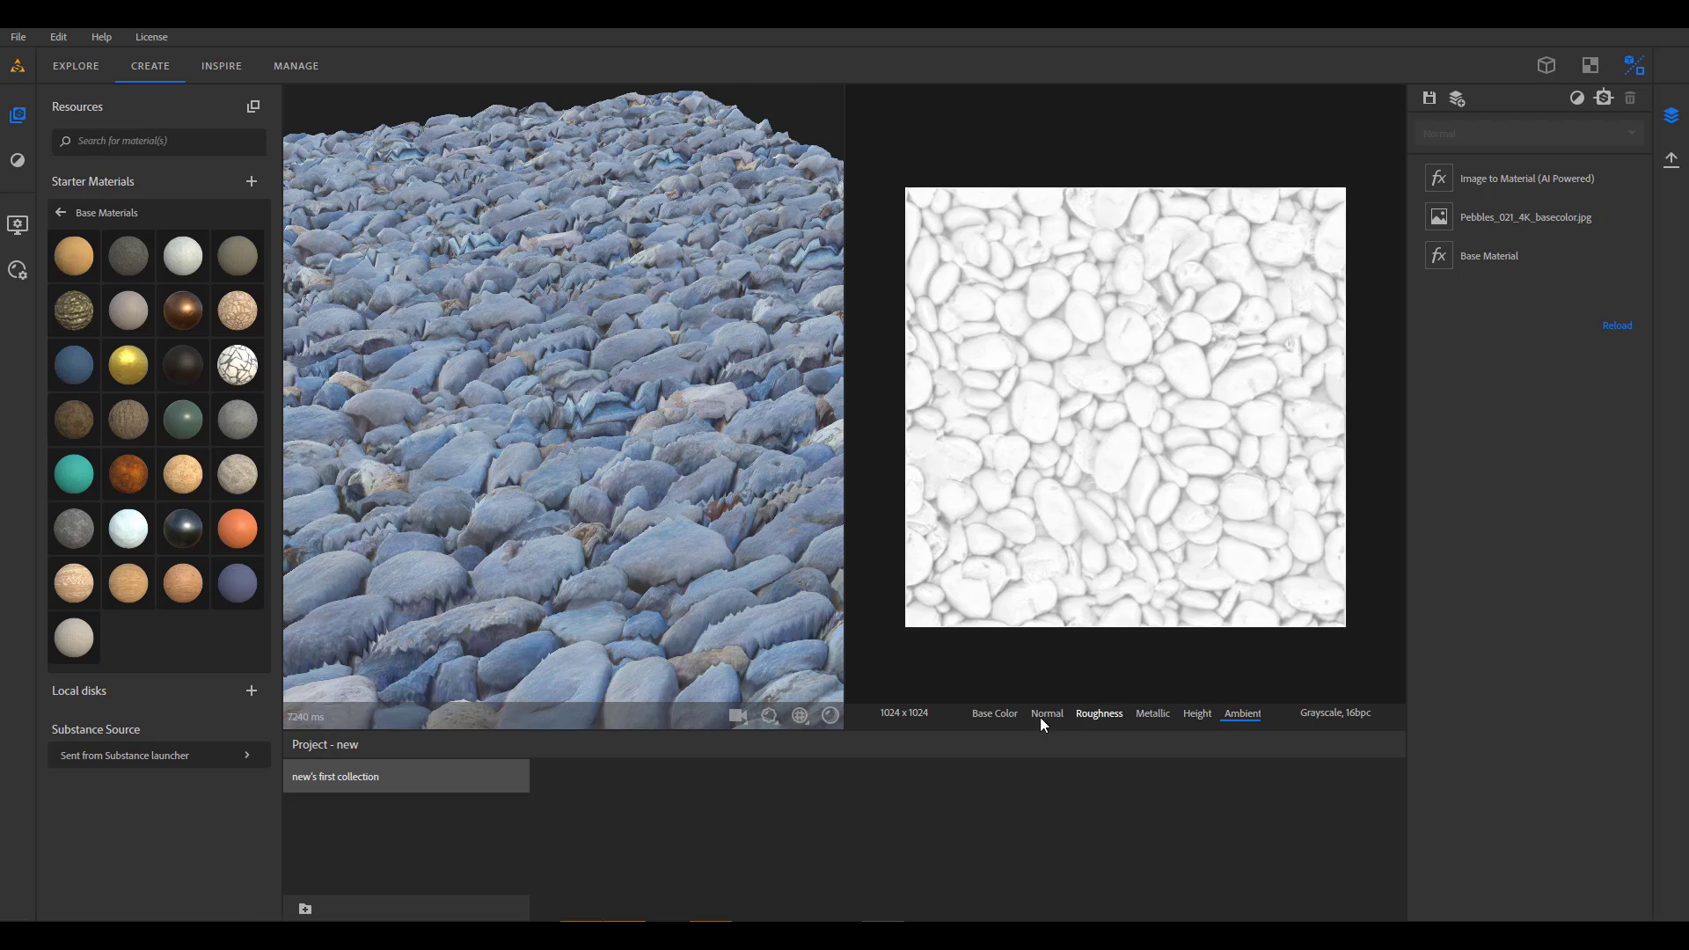
pyautogui.click(994, 714)
pyautogui.moveTo(684, 415); pyautogui.dragTo(410, 505)
pyautogui.moveTo(643, 362)
pyautogui.mouseDown()
pyautogui.moveTo(629, 405)
pyautogui.moveTo(630, 350)
pyautogui.mouseUp()
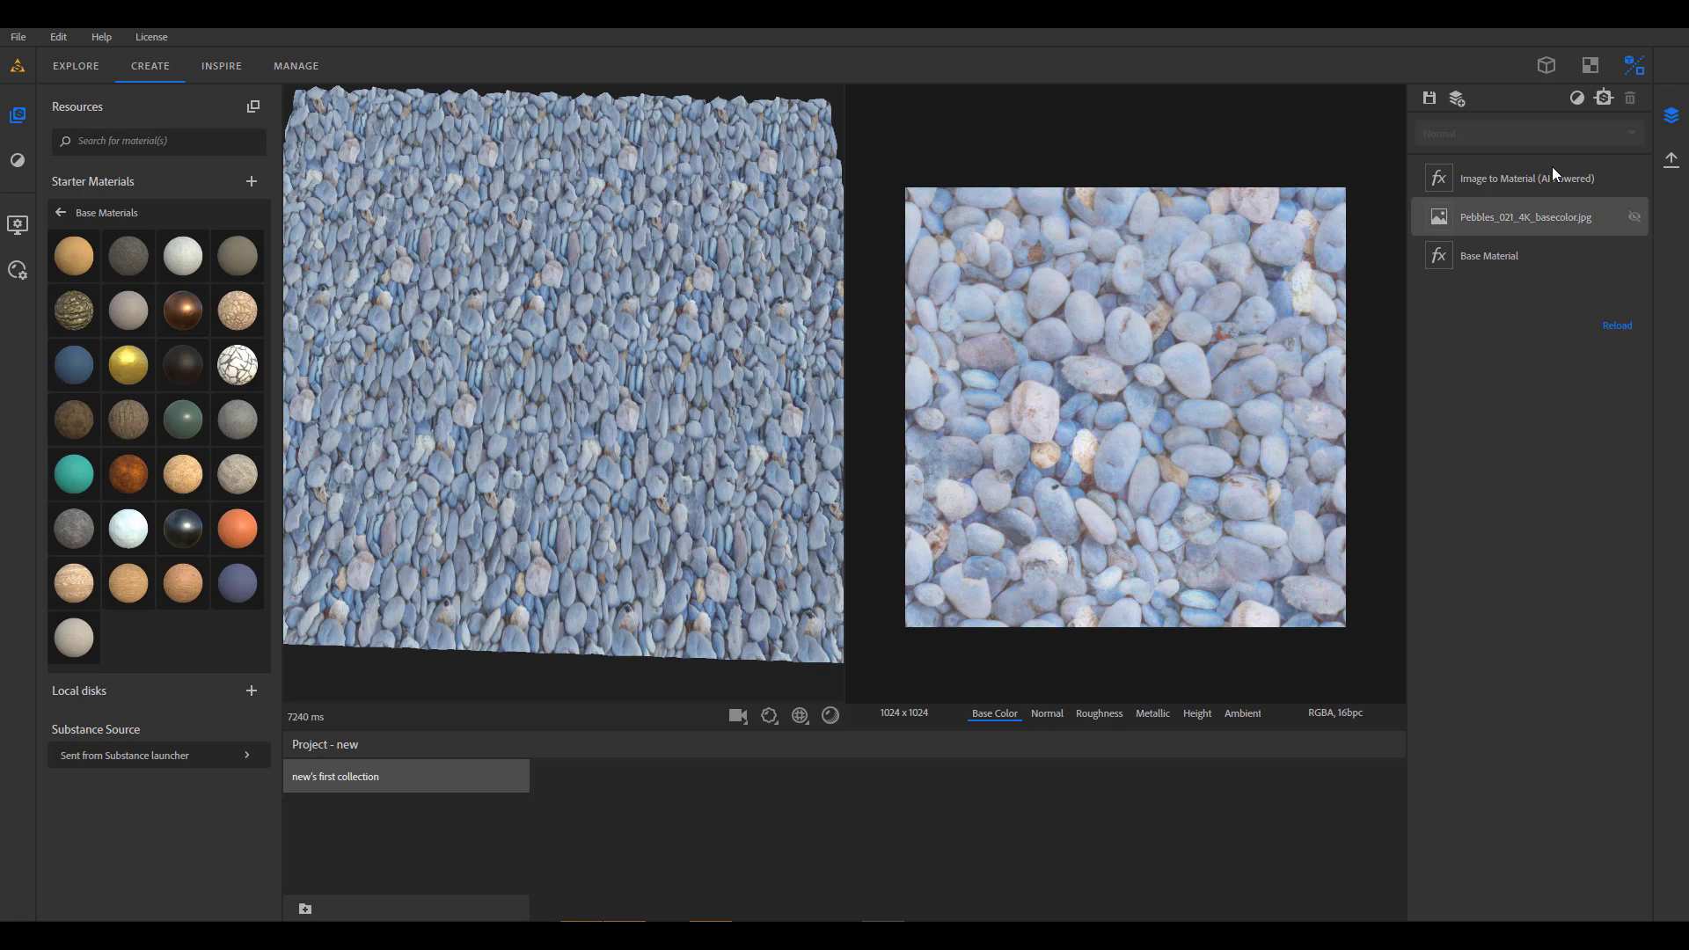
# Set the pebble Image to Material filter's Normal Intensity to -0.84 and Normal Details to 0.84, and raise its Height Equalizer.
pyautogui.click(1549, 74)
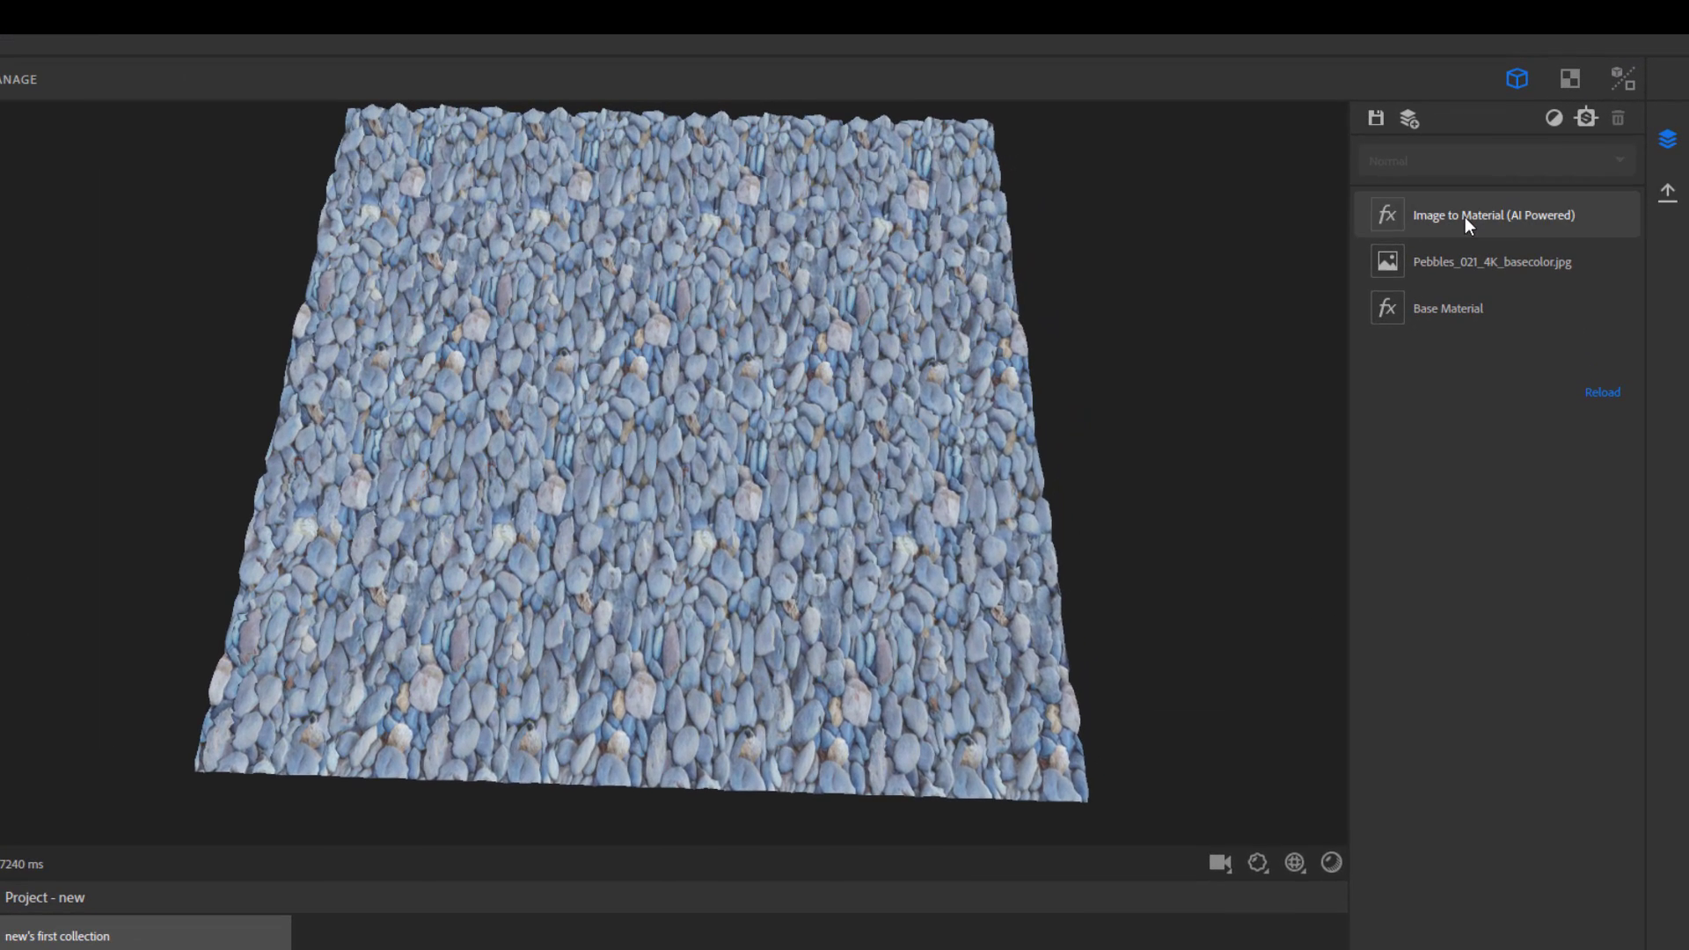
pyautogui.click(1464, 217)
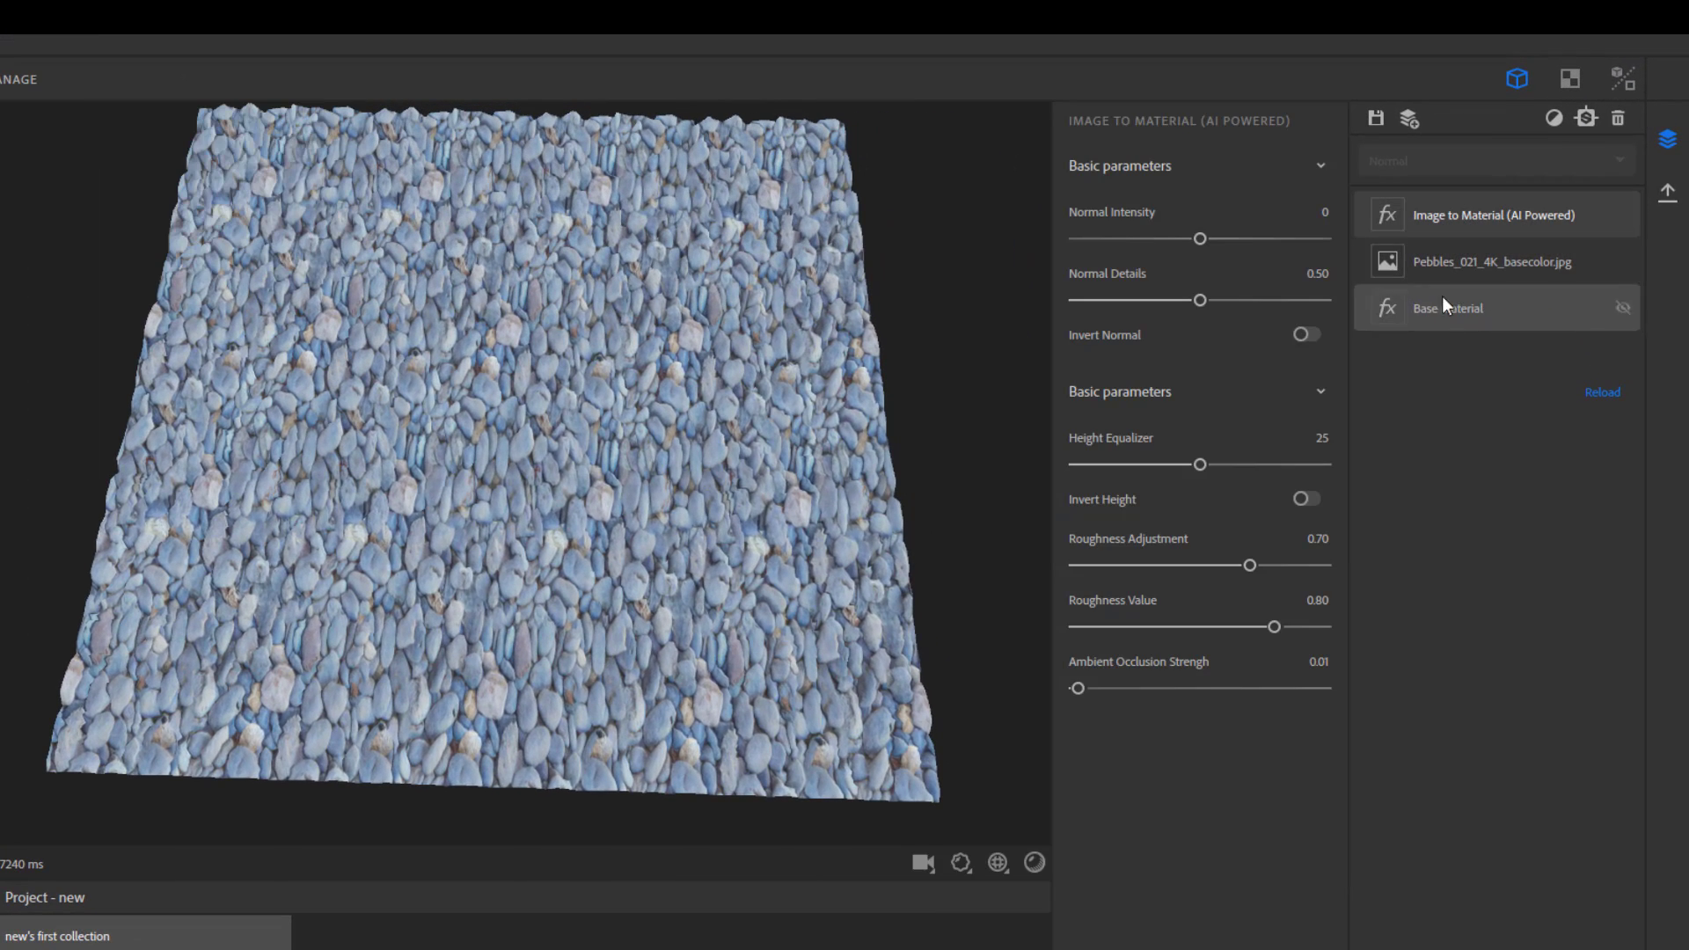
pyautogui.moveTo(477, 651); pyautogui.dragTo(557, 552)
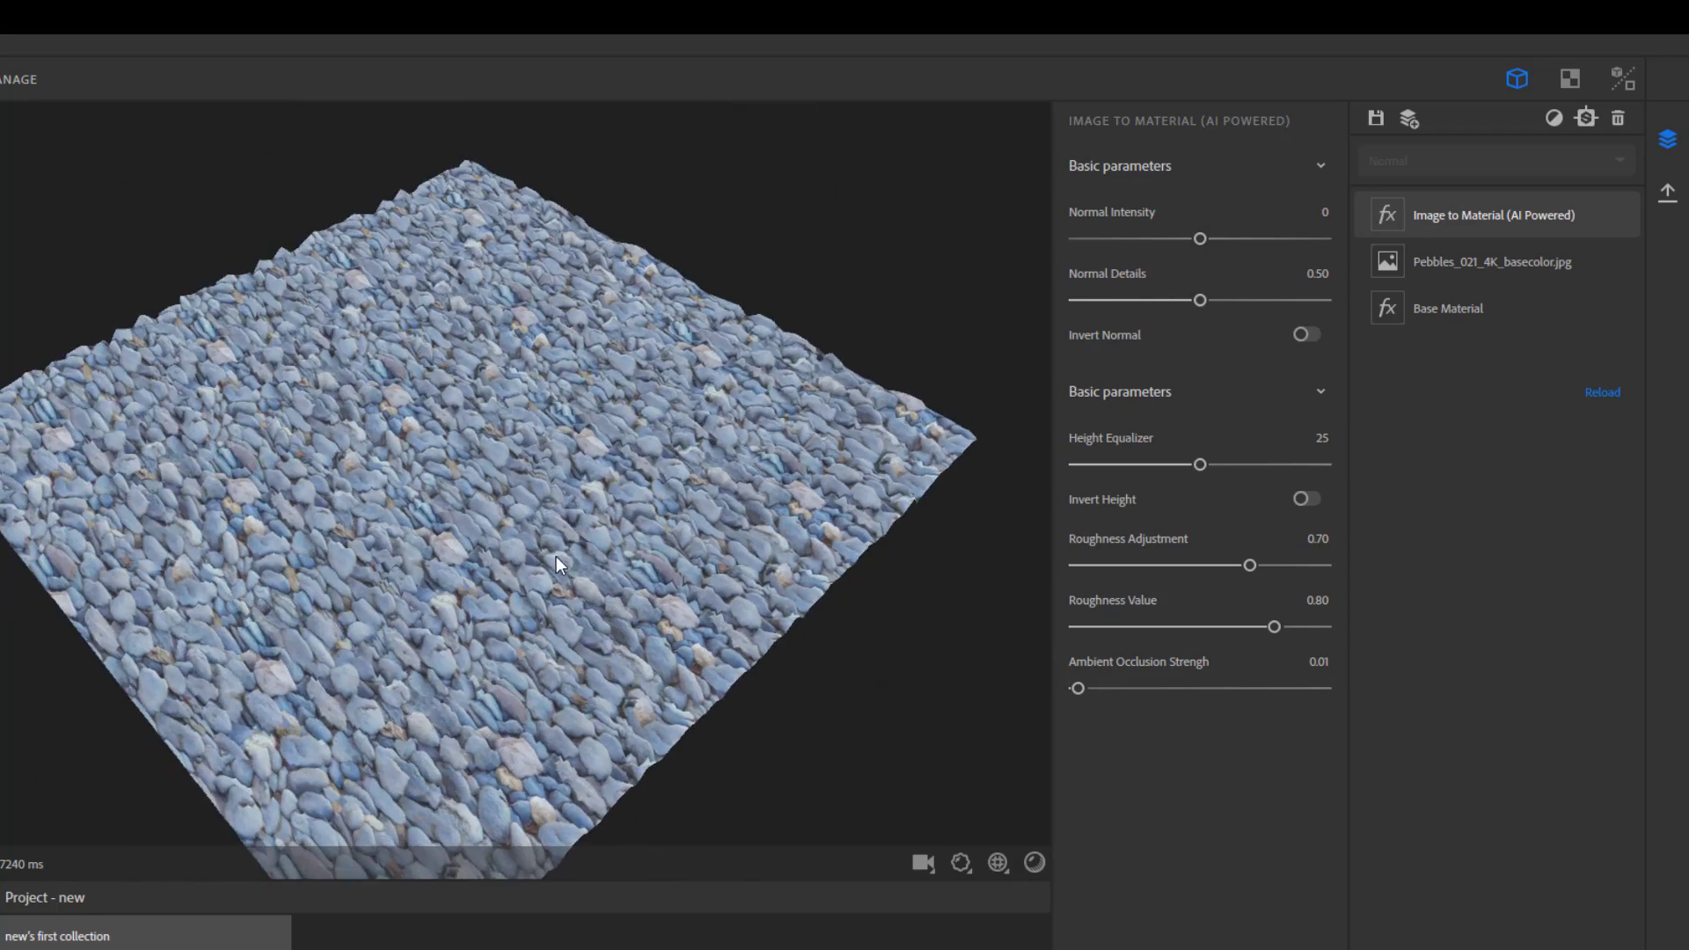
pyautogui.scroll(5, 557, 550)
pyautogui.scroll(-3, 759, 593)
pyautogui.moveTo(758, 593); pyautogui.dragTo(869, 527)
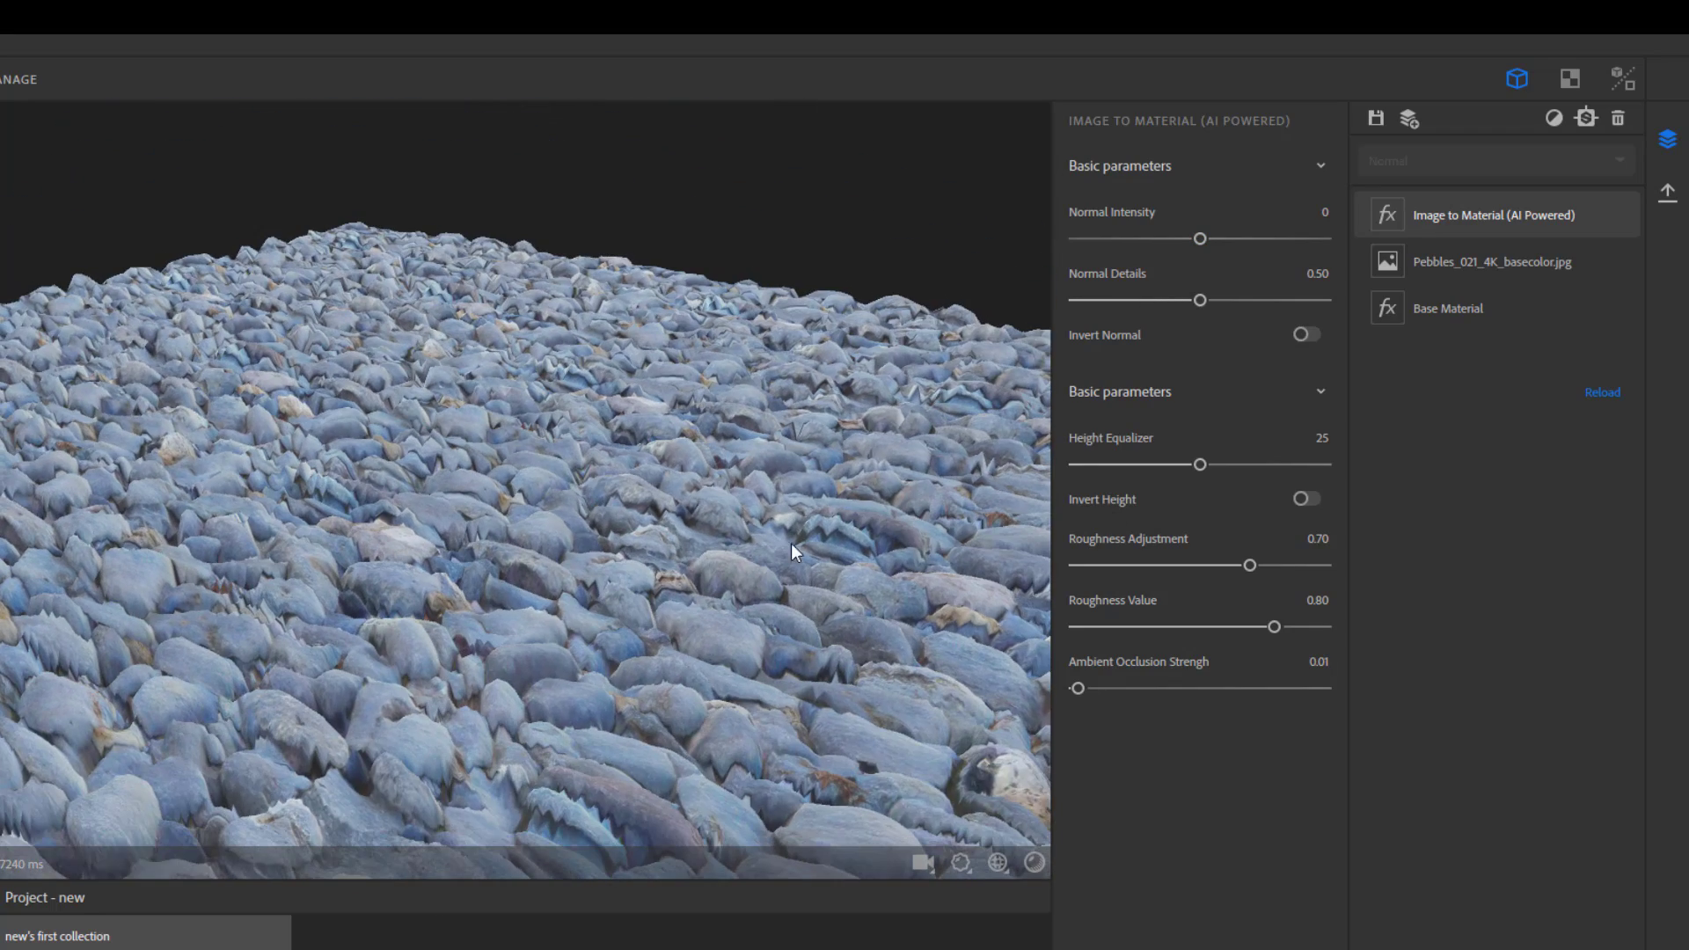
pyautogui.moveTo(1214, 239); pyautogui.dragTo(1098, 256)
pyautogui.moveTo(1200, 300); pyautogui.dragTo(1284, 306)
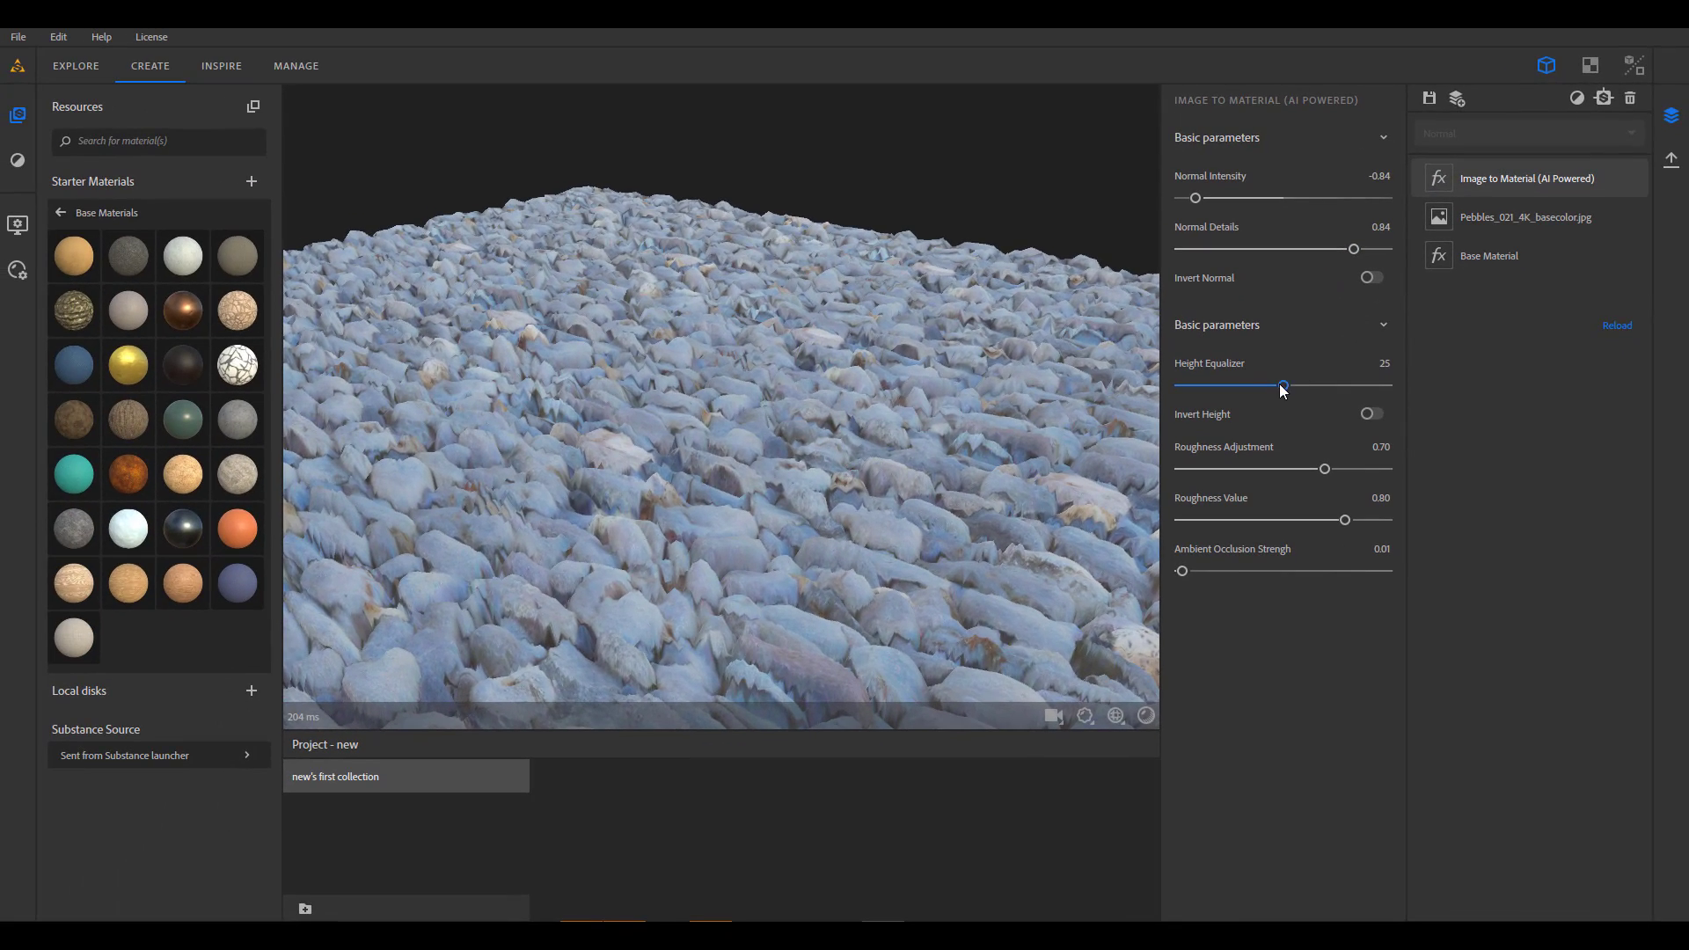
pyautogui.moveTo(1268, 399); pyautogui.dragTo(1405, 400)
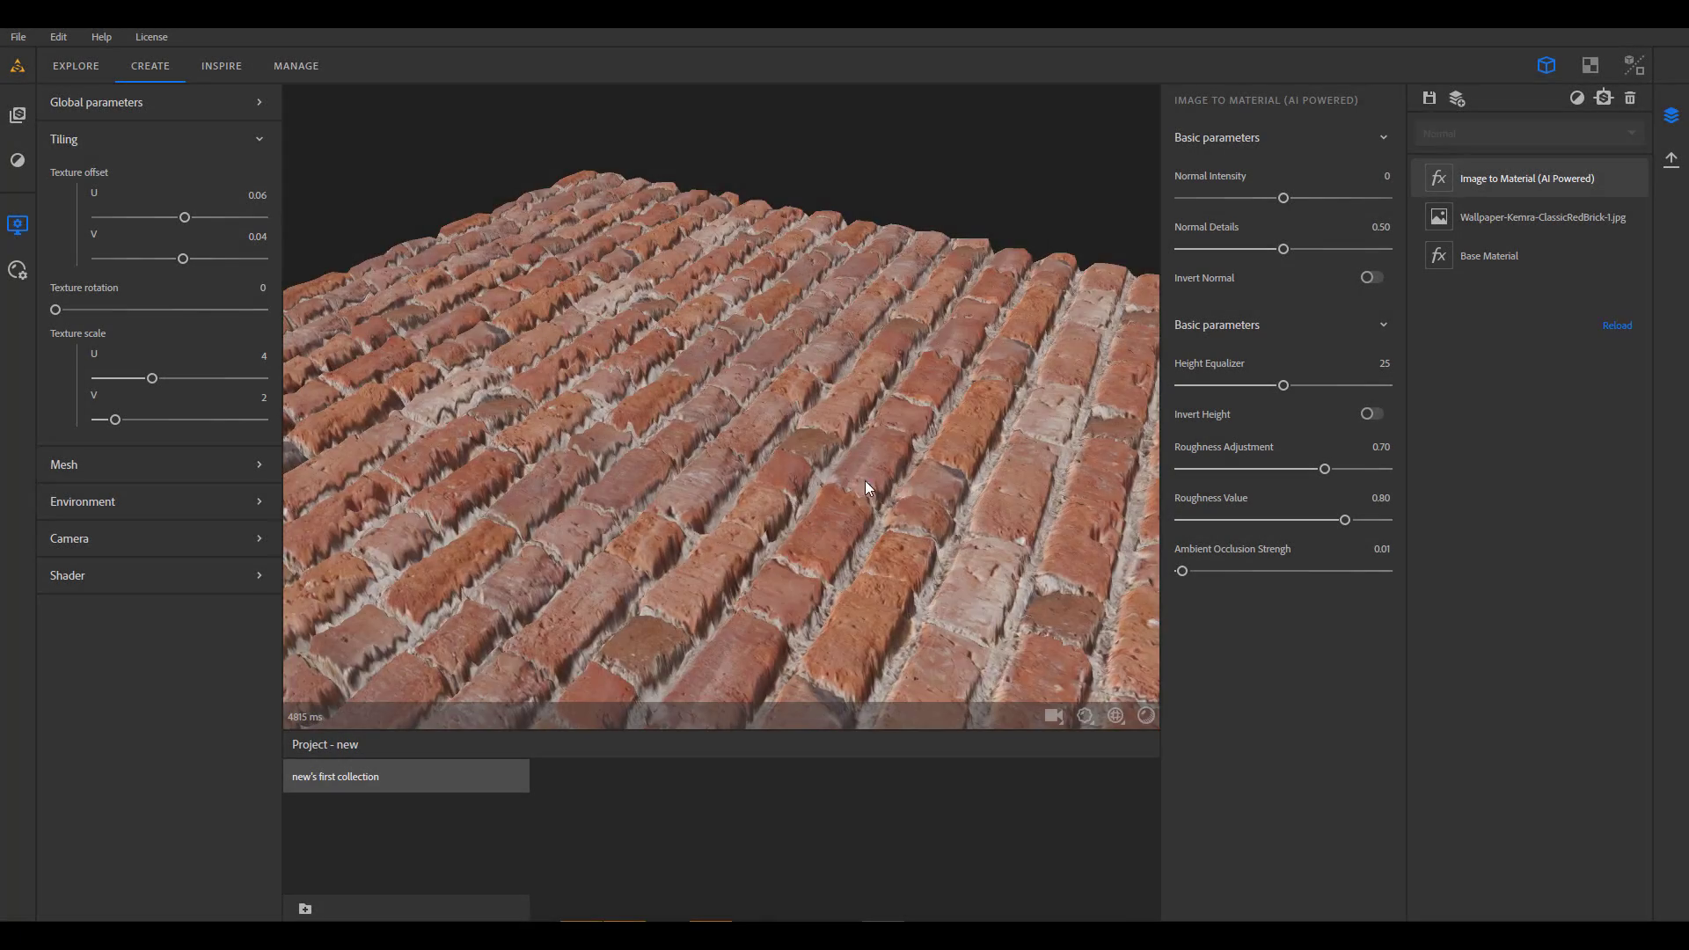
# Set the red brick material's Normal Intensity to -0.68 and Height Equalizer to 47.41.
pyautogui.moveTo(864, 480); pyautogui.dragTo(753, 491)
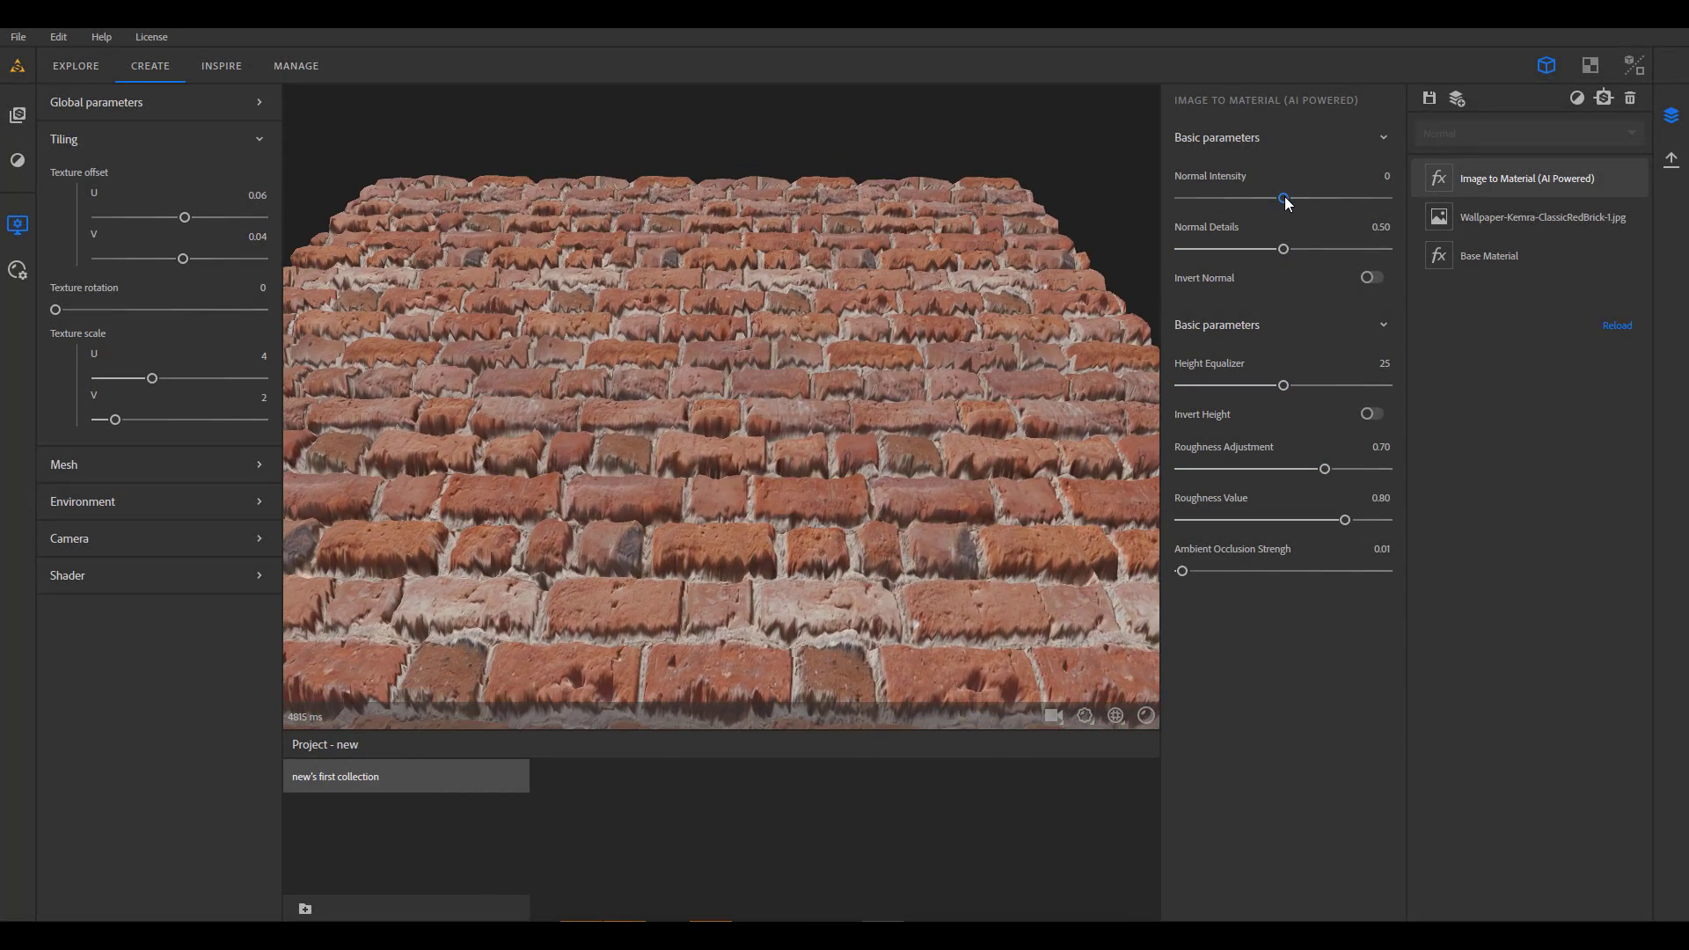
pyautogui.moveTo(1283, 198); pyautogui.dragTo(1213, 204)
pyautogui.moveTo(1284, 385); pyautogui.dragTo(1368, 404)
pyautogui.scroll(-5, 750, 493)
pyautogui.moveTo(750, 493); pyautogui.dragTo(814, 485)
pyautogui.scroll(8, 783, 458)
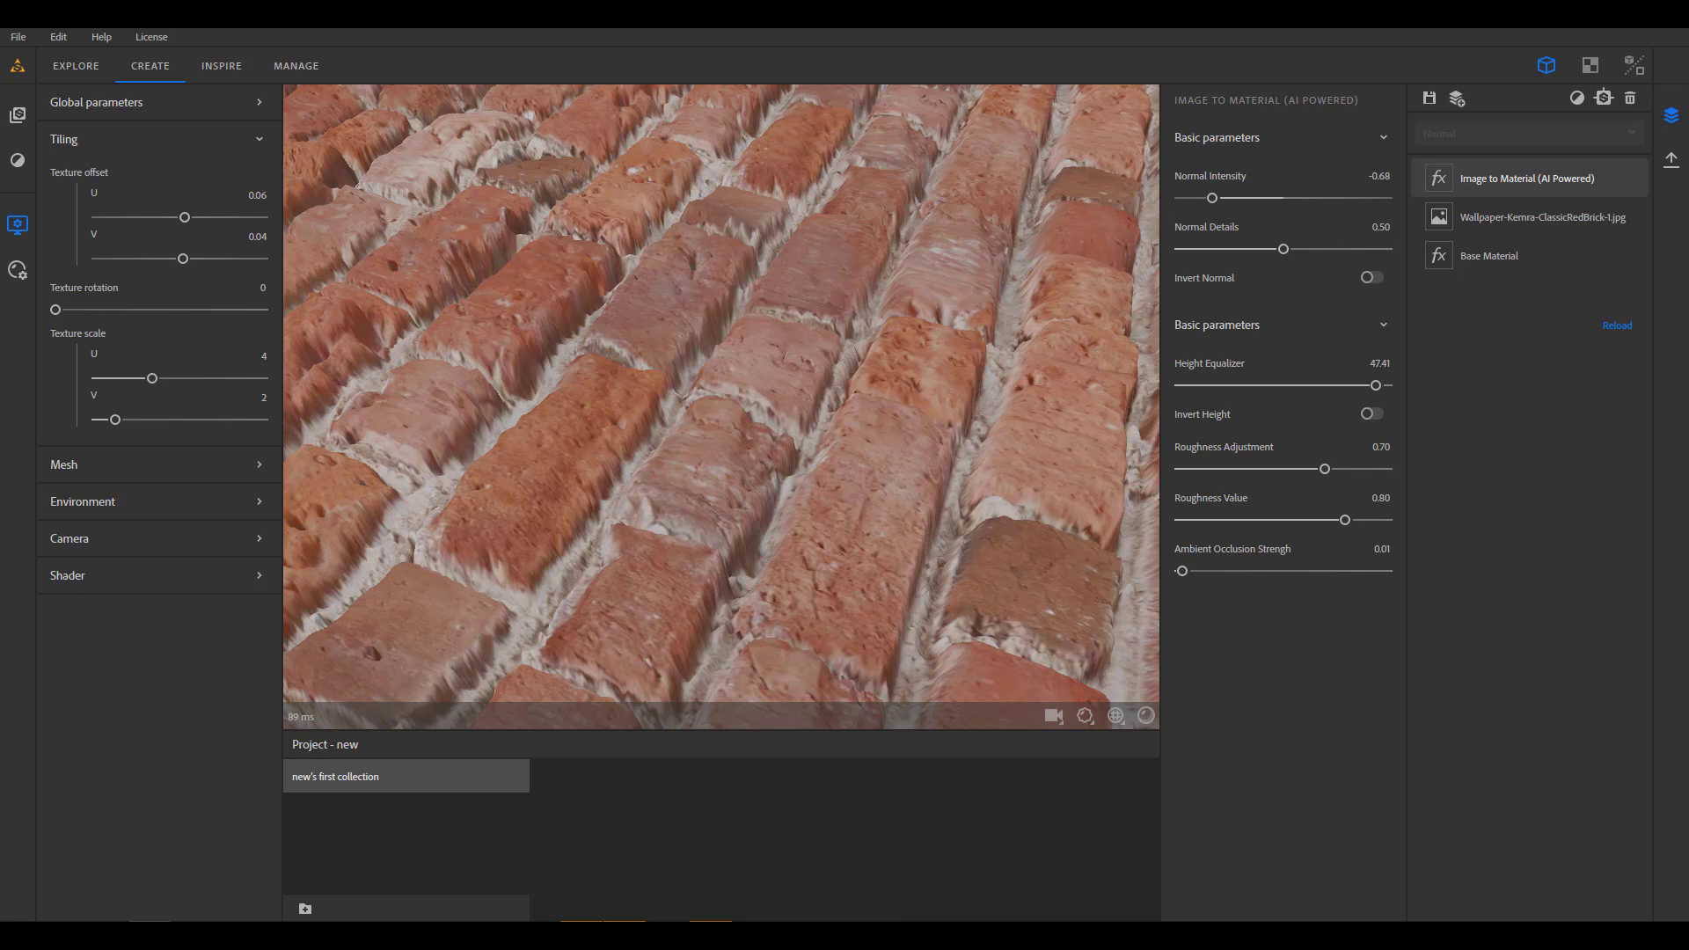
pyautogui.scroll(-3, 801, 387)
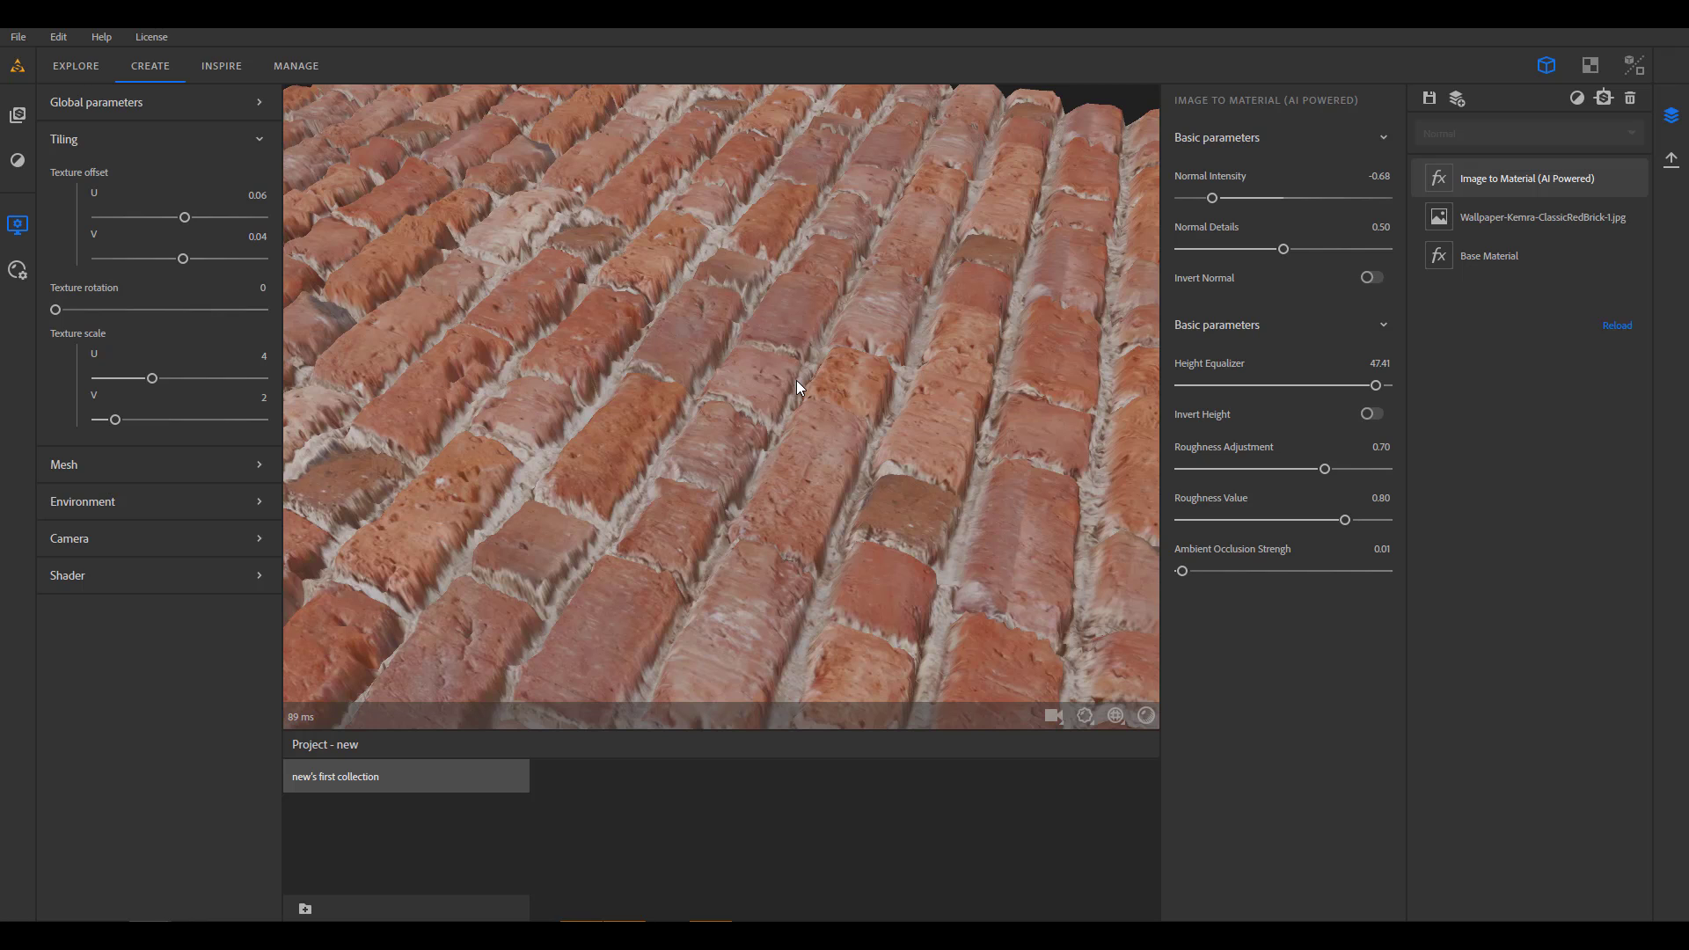
# Try scattering the Dry Laurel Leaves atlas directly onto the brick surface, and delete the added scatter filter.
pyautogui.click(1497, 257)
pyautogui.click(1522, 178)
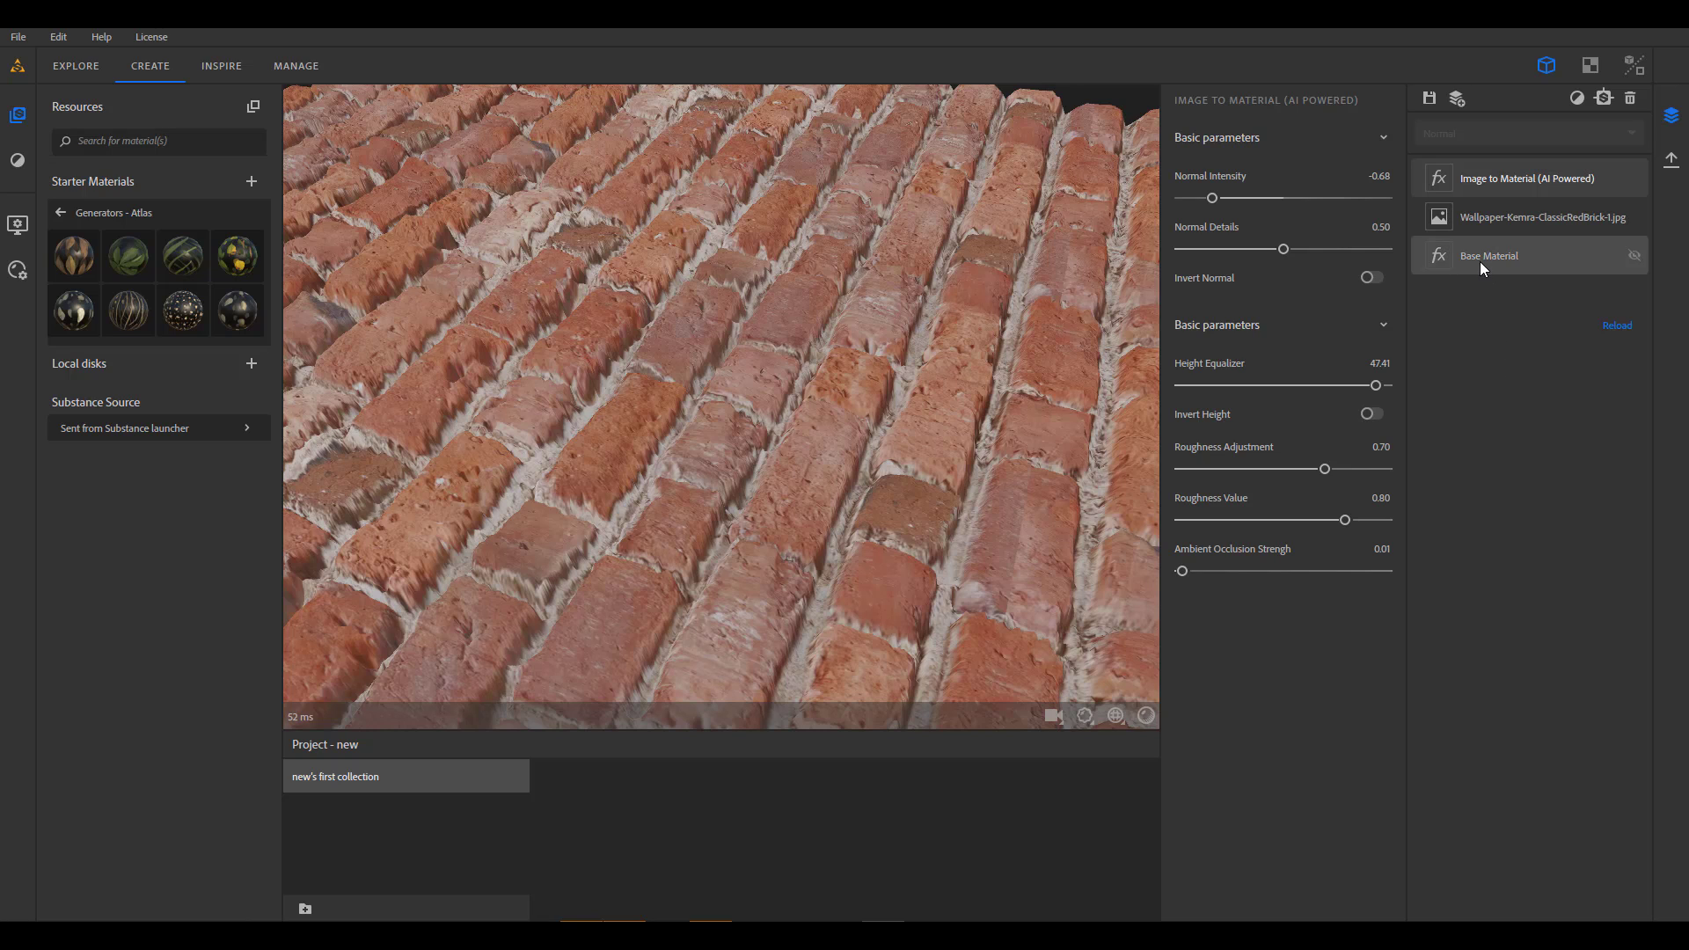
pyautogui.moveTo(75, 262); pyautogui.dragTo(786, 458)
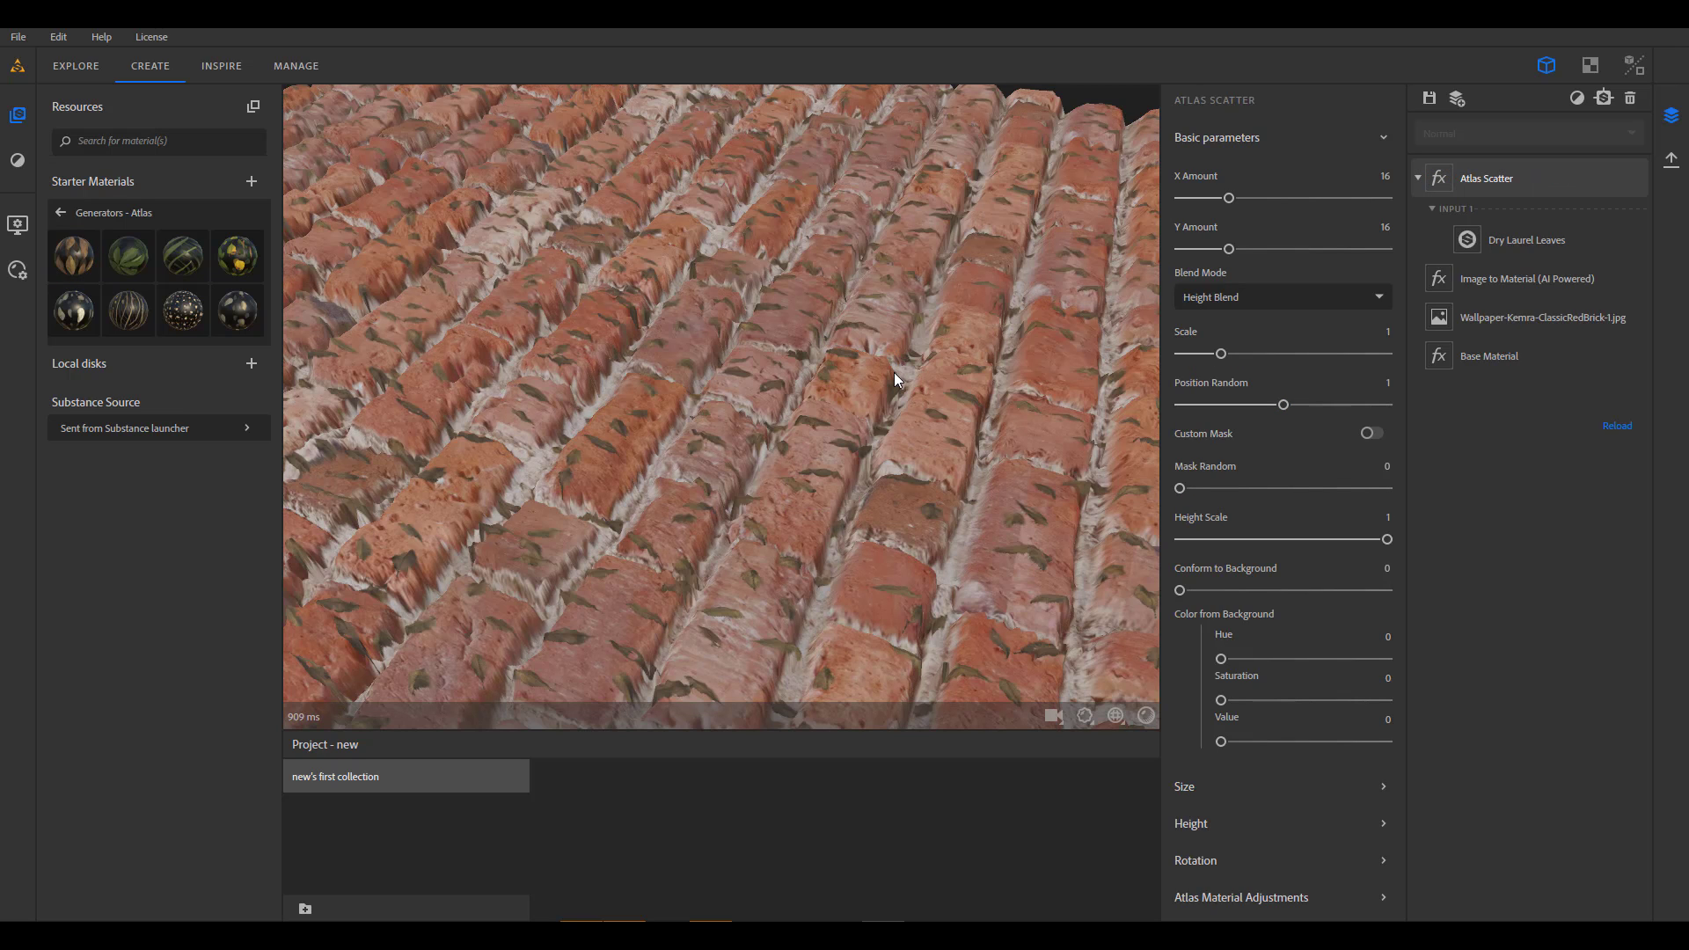
pyautogui.press('Delete')
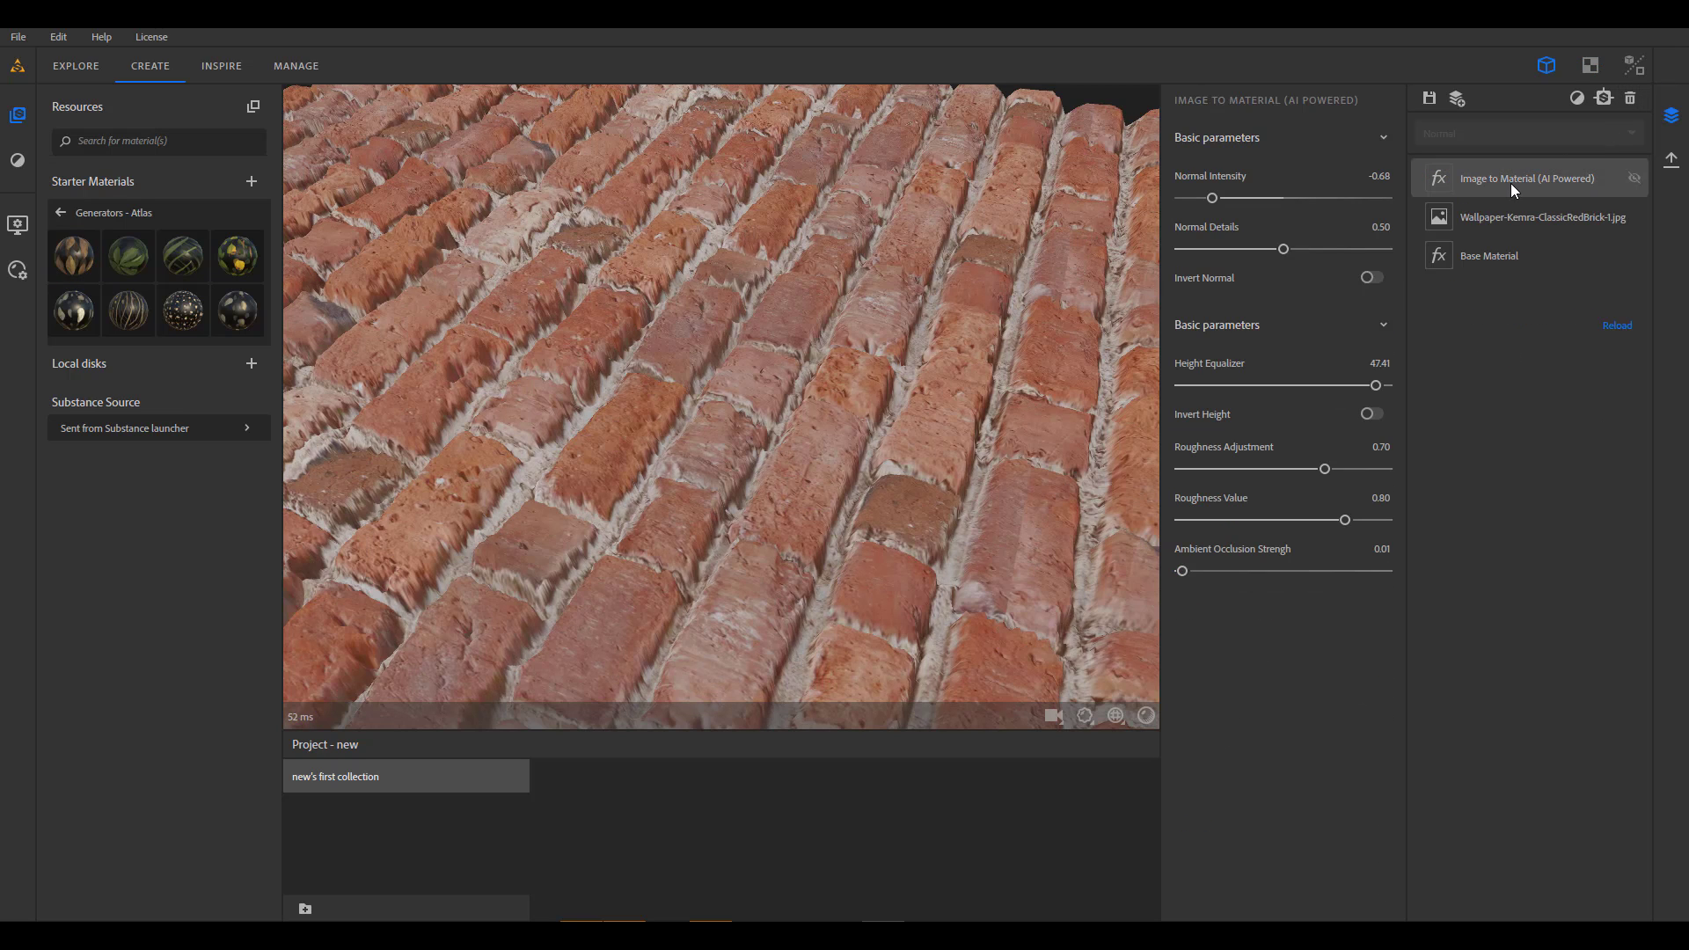
# Add an Atlas Scatter filter above the brick layers and assign Dry Laurel Leaves as its Input 1.
pyautogui.click(1576, 99)
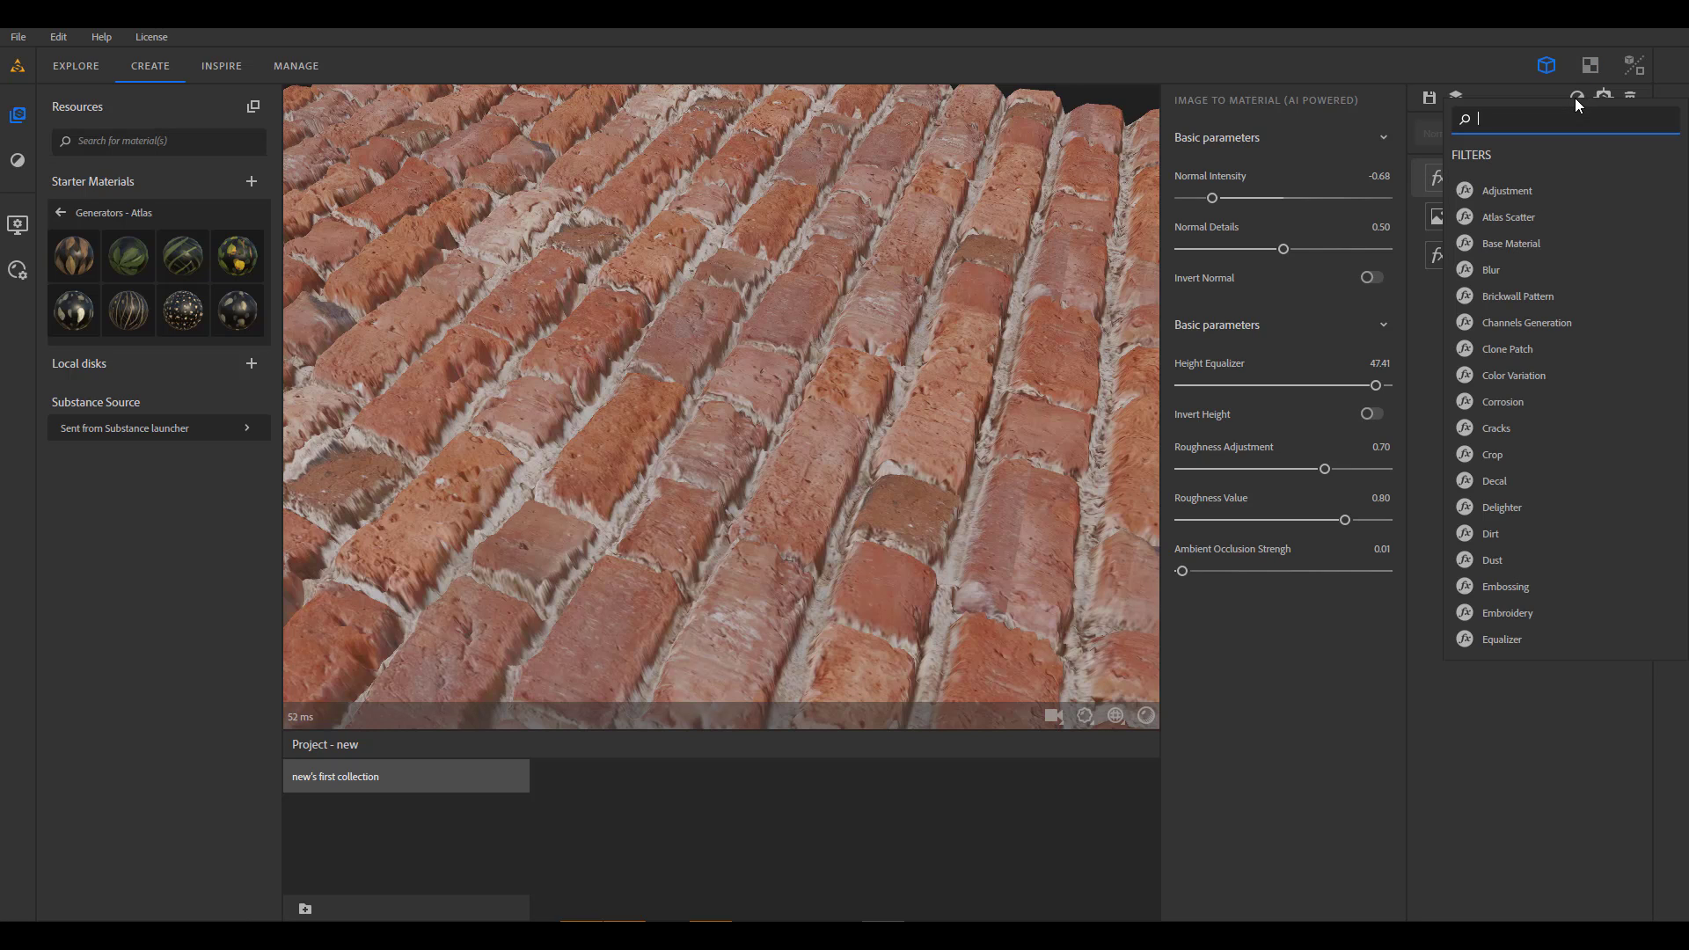
pyautogui.click(1505, 218)
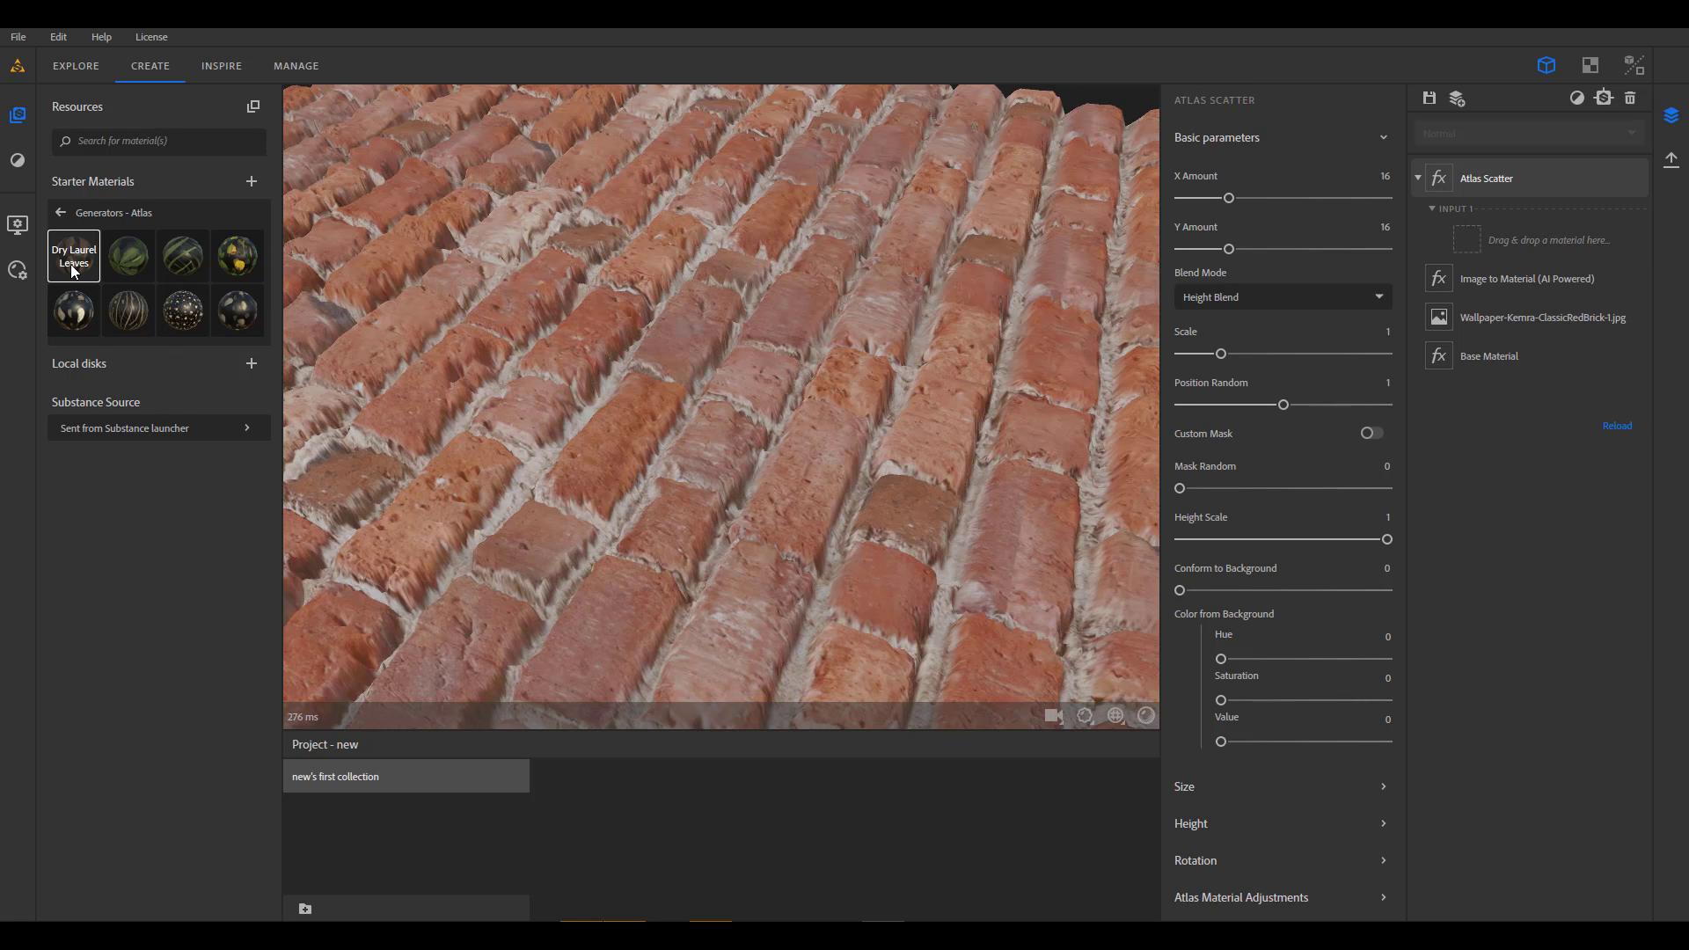
pyautogui.moveTo(76, 264); pyautogui.dragTo(1540, 244)
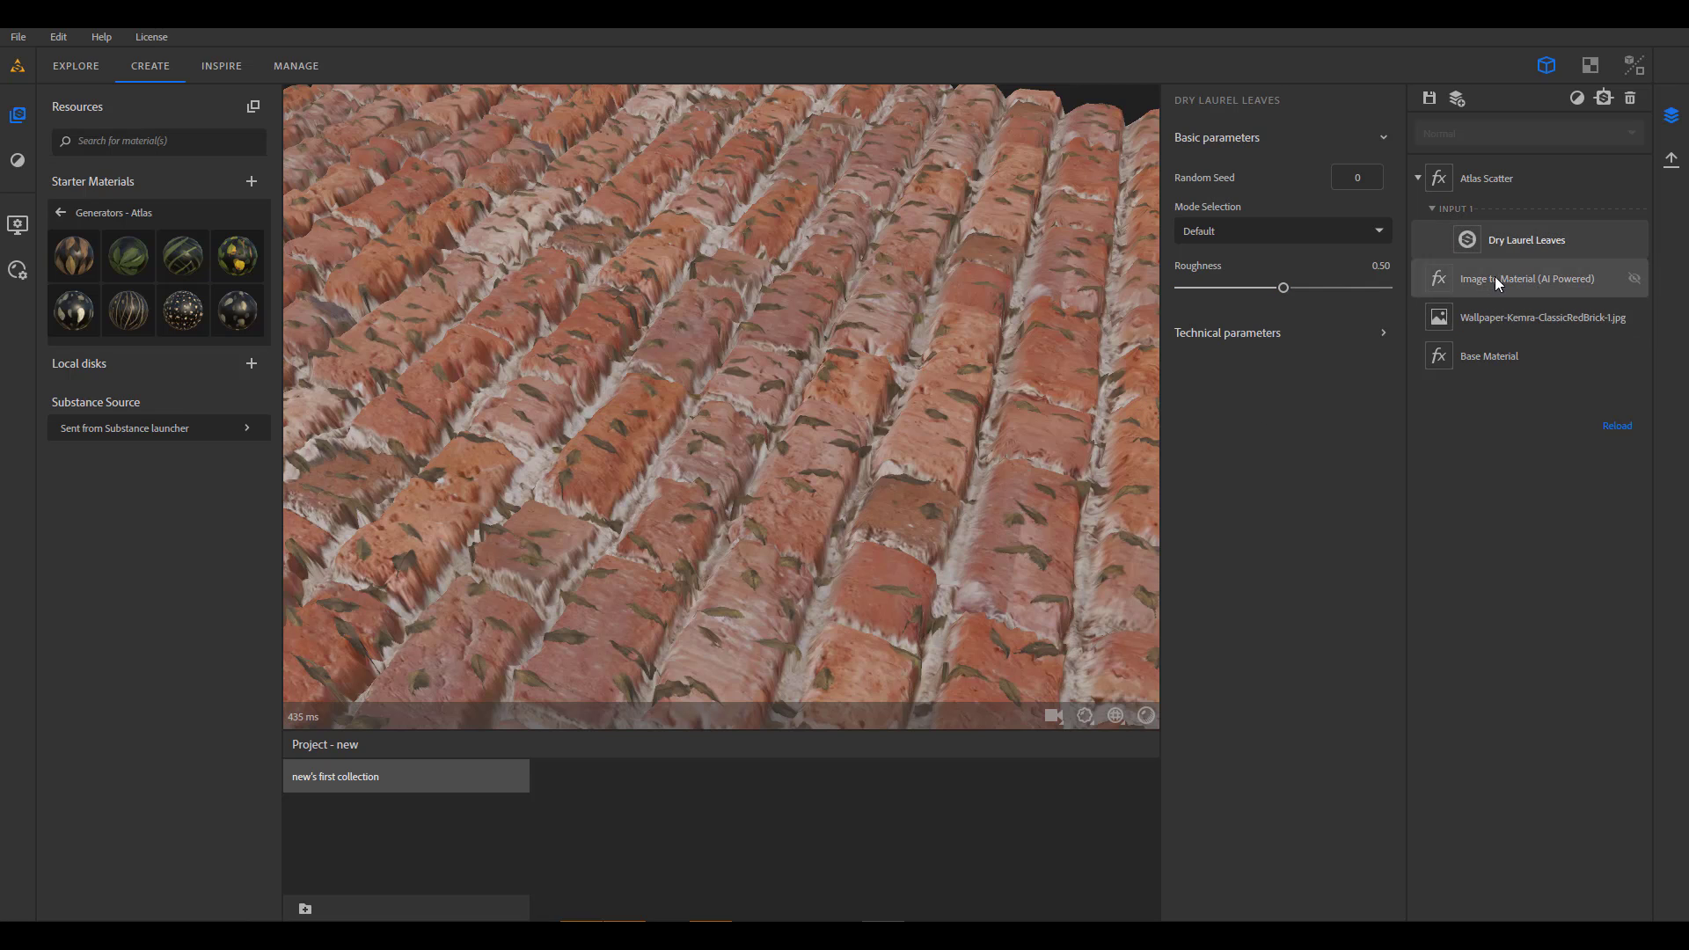
# Enable Custom Mask on the Atlas Scatter filter and activate painting for that mask.
pyautogui.click(1516, 186)
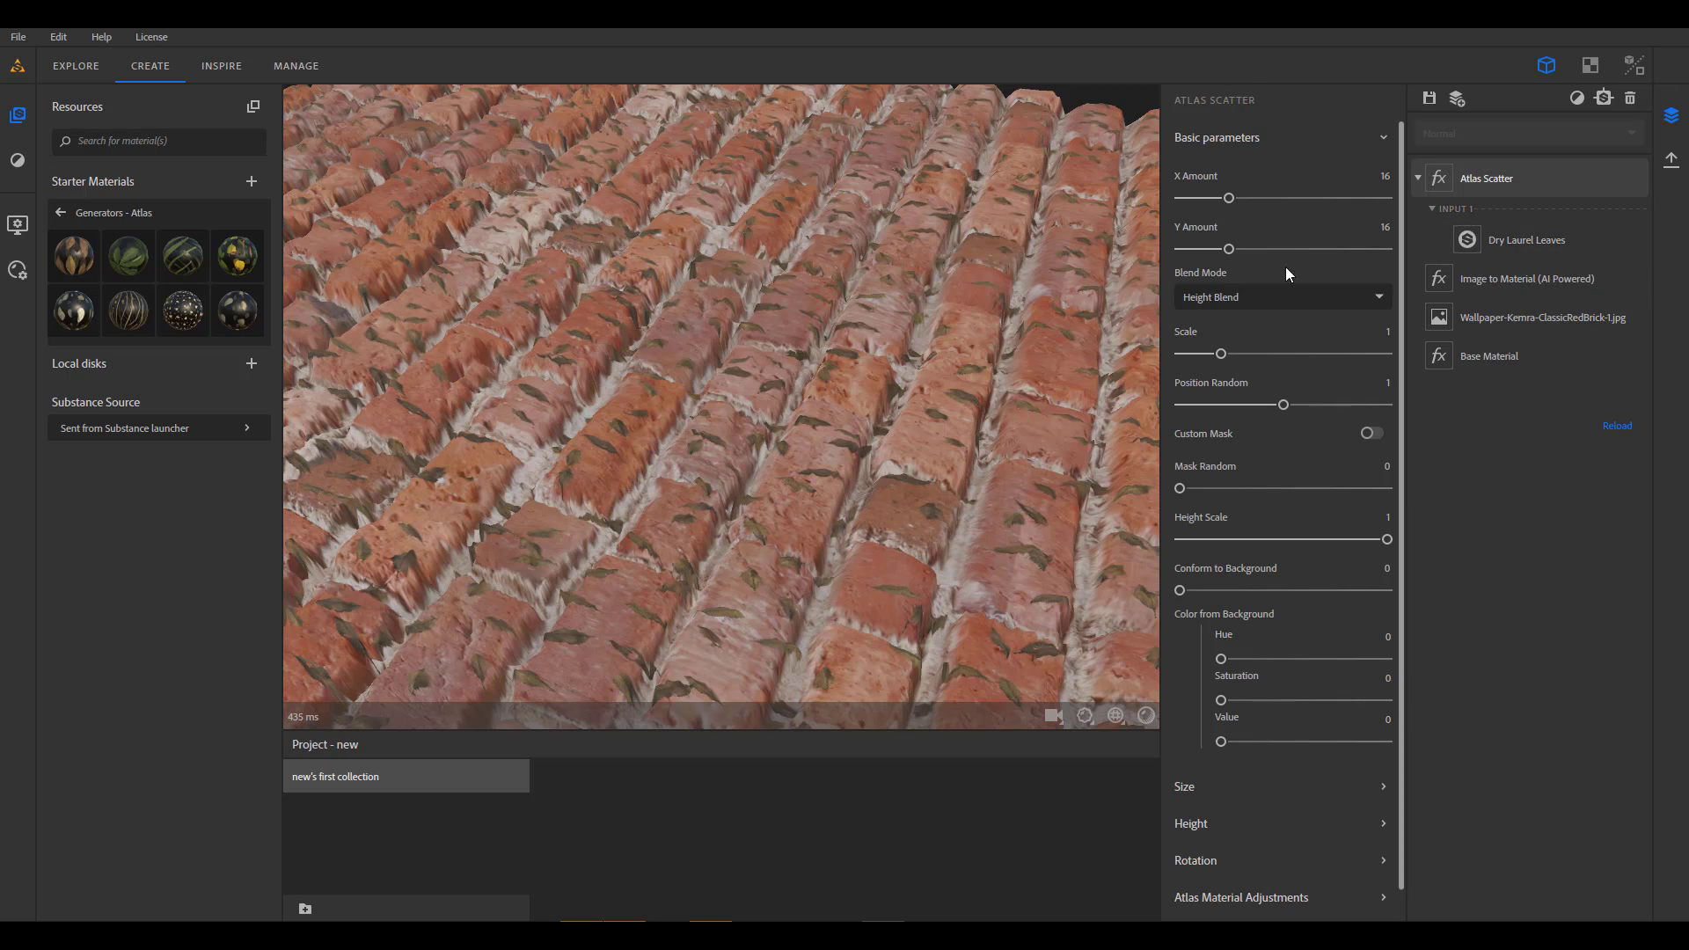
pyautogui.click(1370, 433)
pyautogui.moveTo(927, 540); pyautogui.dragTo(764, 582)
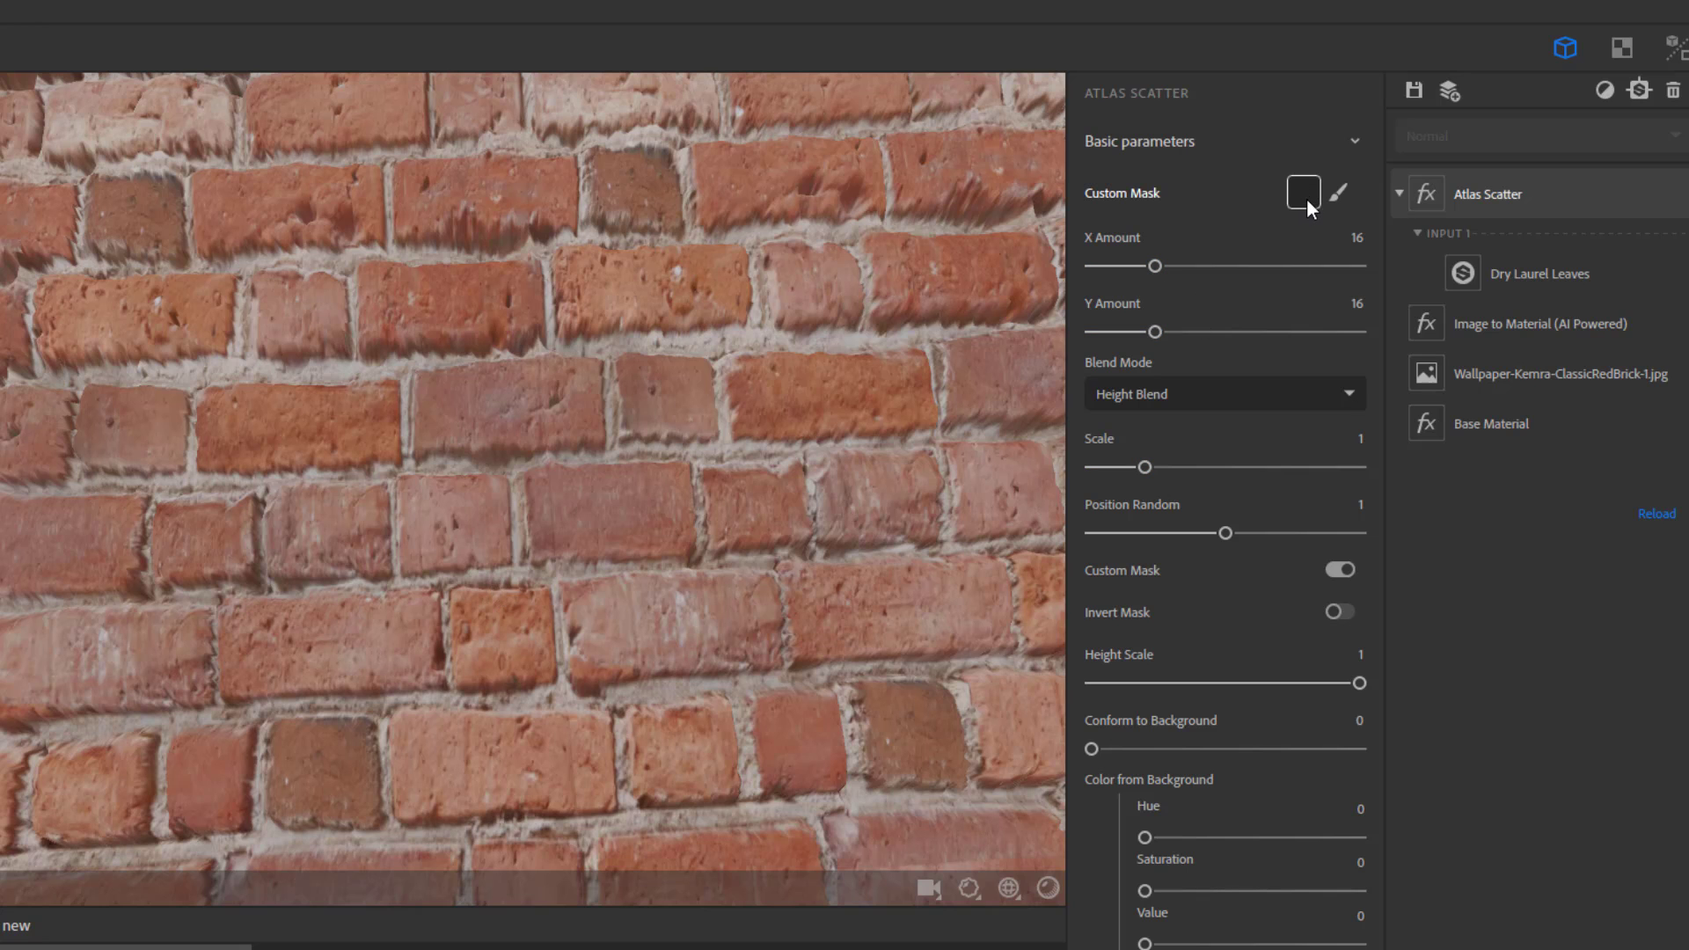
pyautogui.click(1339, 191)
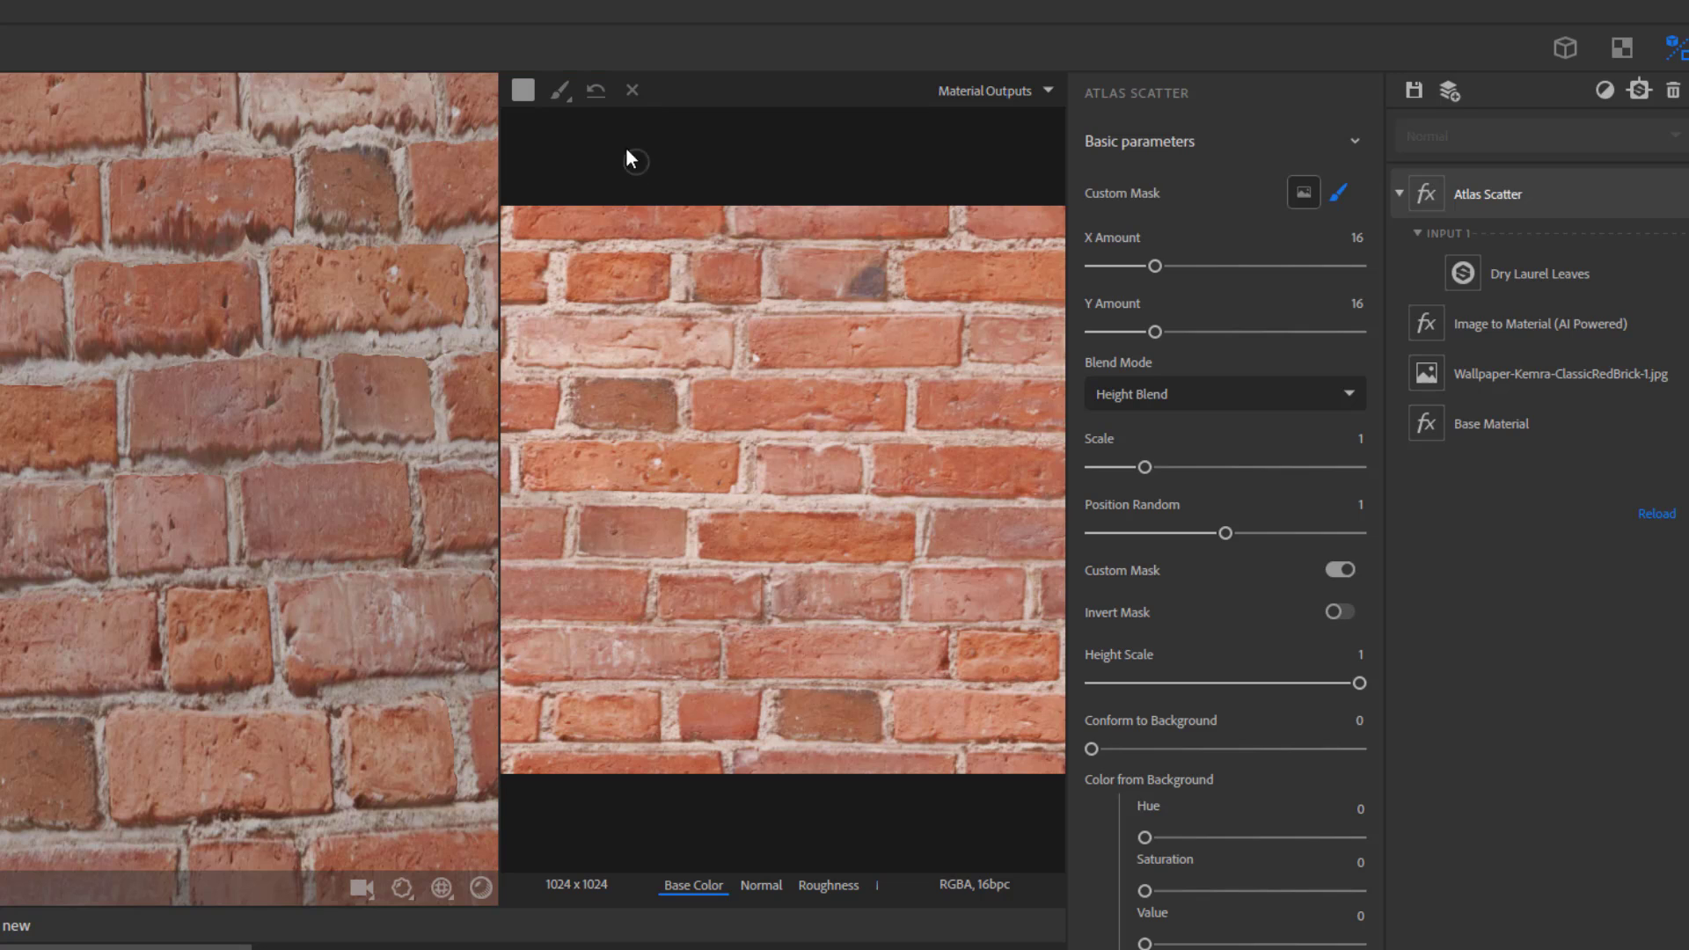
# Adjust the brush pen size and paint the leaf mask along the mortar joints near the middle of the brick texture.
pyautogui.click(561, 91)
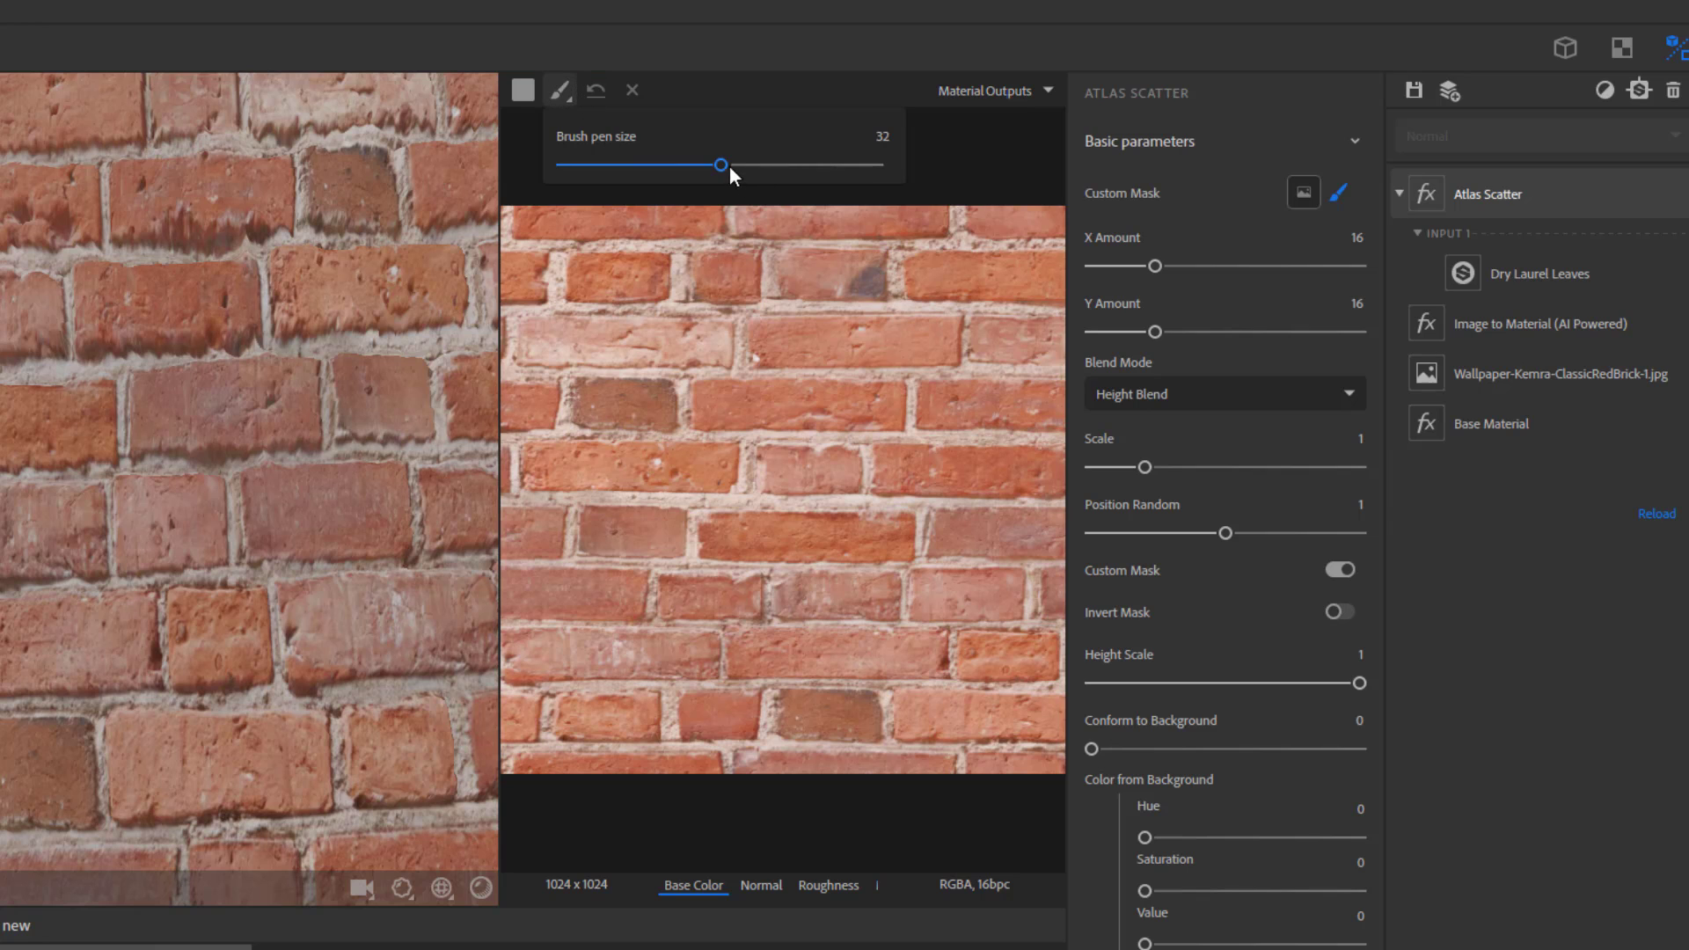
pyautogui.moveTo(730, 165)
pyautogui.mouseDown()
pyautogui.moveTo(691, 165)
pyautogui.moveTo(739, 165)
pyautogui.mouseUp()
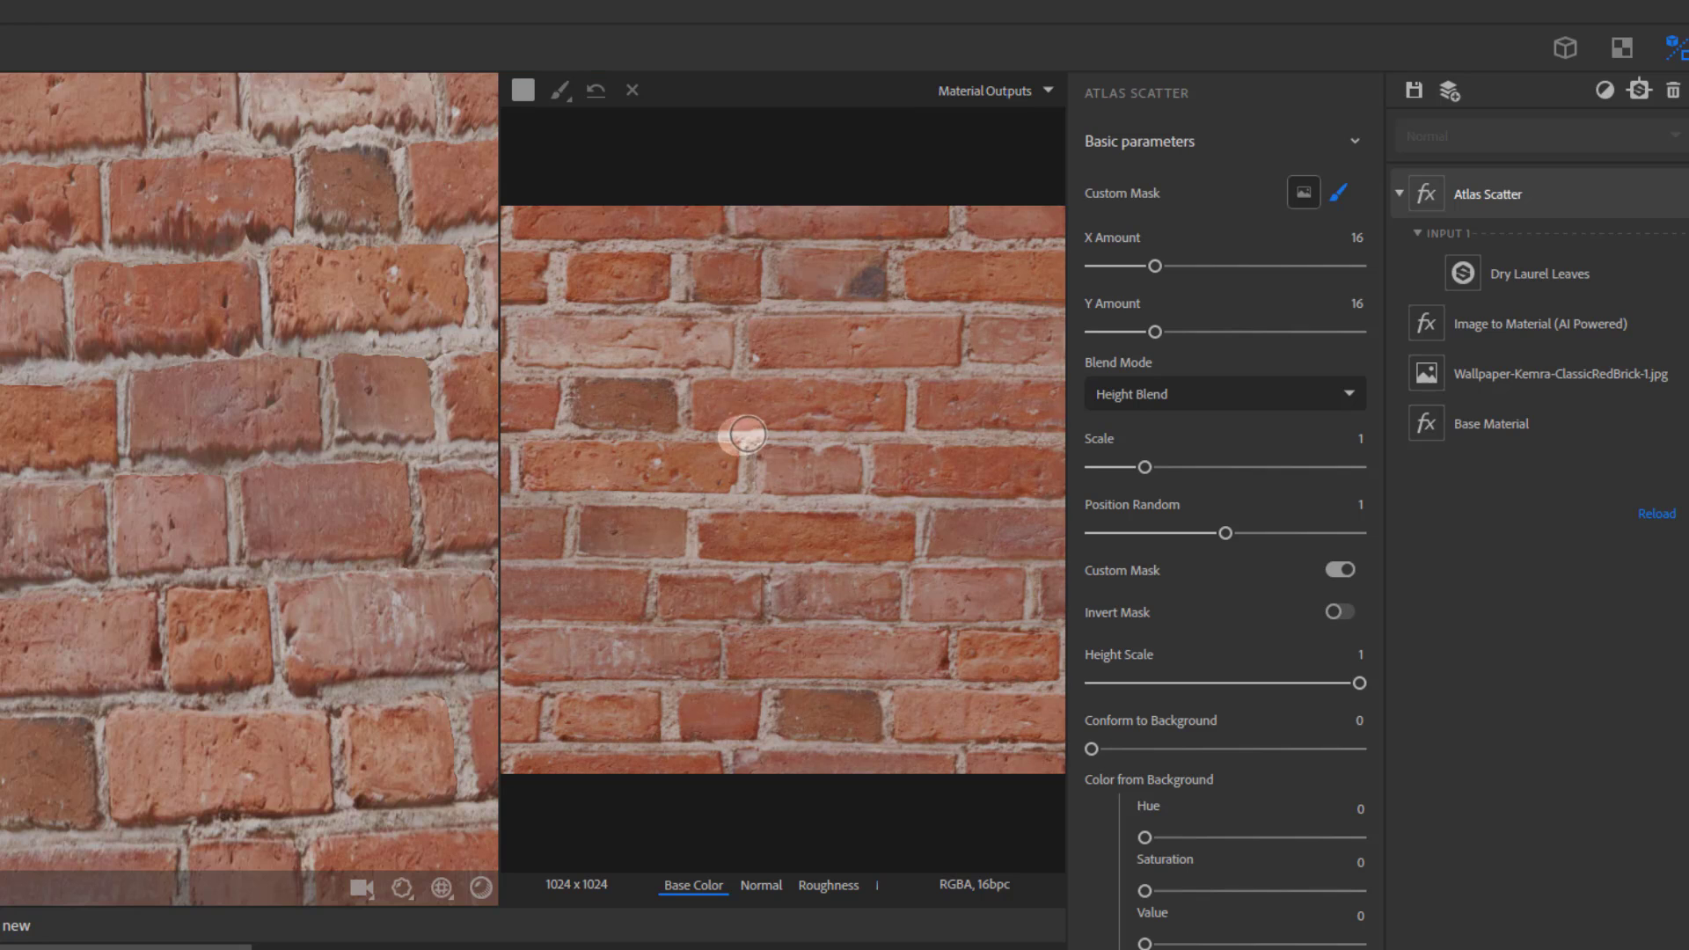
pyautogui.moveTo(748, 435); pyautogui.dragTo(1055, 431)
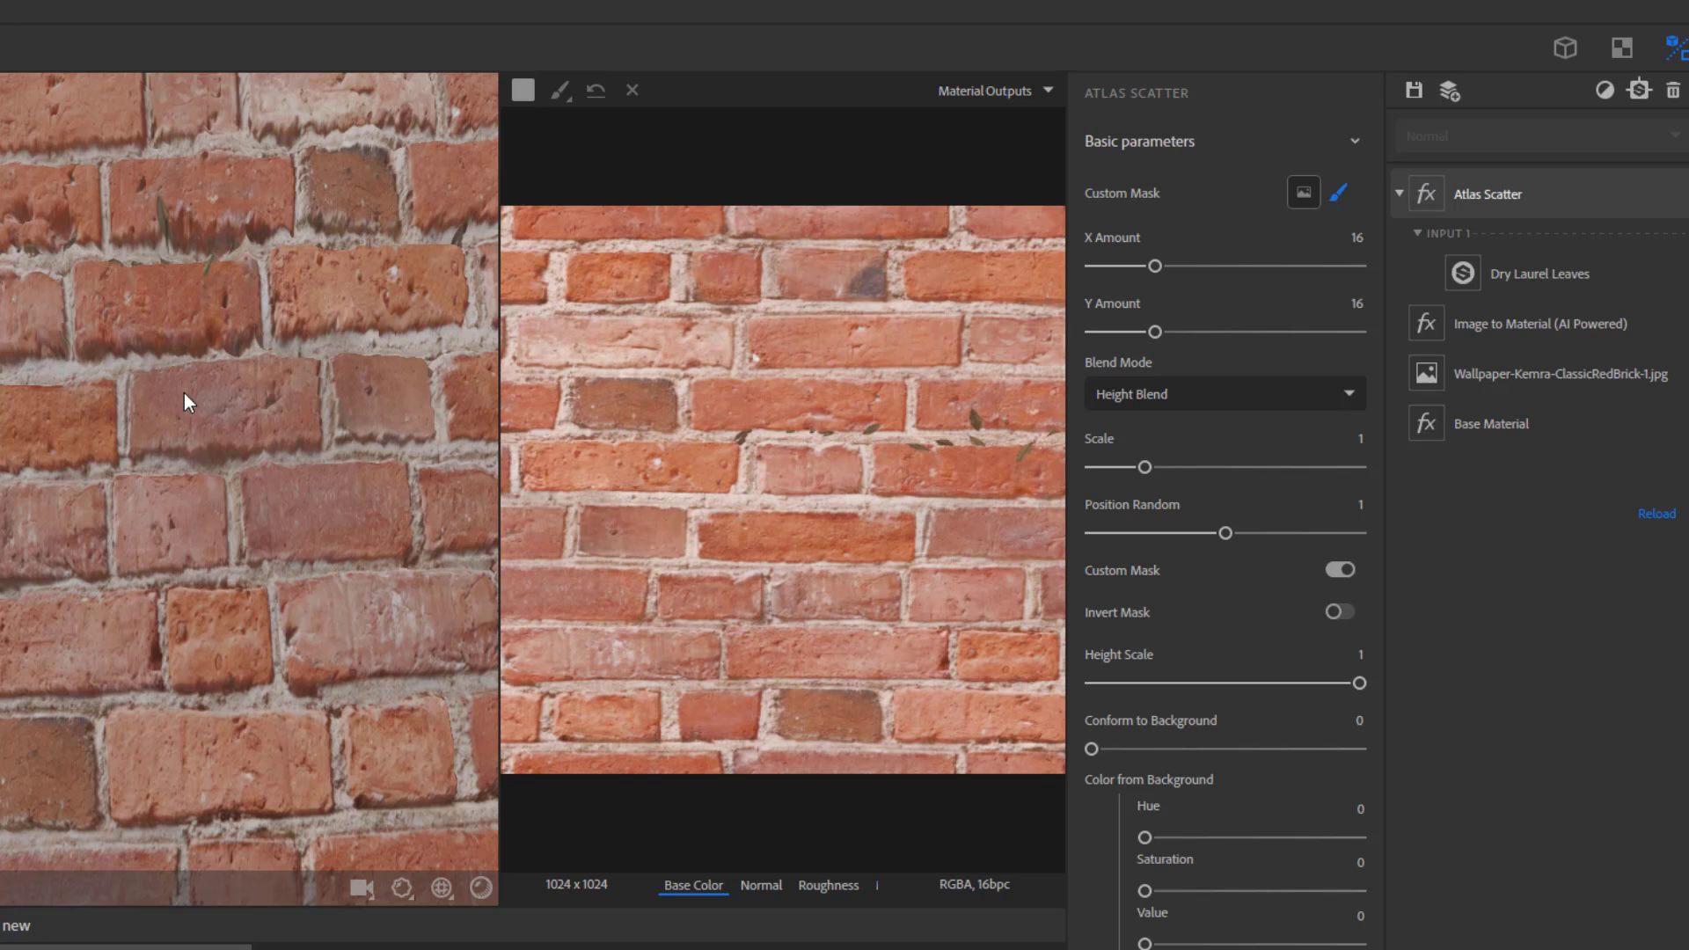
pyautogui.moveTo(748, 442)
pyautogui.mouseDown()
pyautogui.moveTo(751, 502)
pyautogui.moveTo(693, 516)
pyautogui.moveTo(691, 557)
pyautogui.moveTo(707, 574)
pyautogui.moveTo(915, 562)
pyautogui.moveTo(900, 627)
pyautogui.moveTo(921, 510)
pyautogui.moveTo(950, 484)
pyautogui.moveTo(932, 507)
pyautogui.moveTo(1051, 494)
pyautogui.moveTo(888, 511)
pyautogui.moveTo(810, 494)
pyautogui.moveTo(757, 458)
pyautogui.mouseUp()
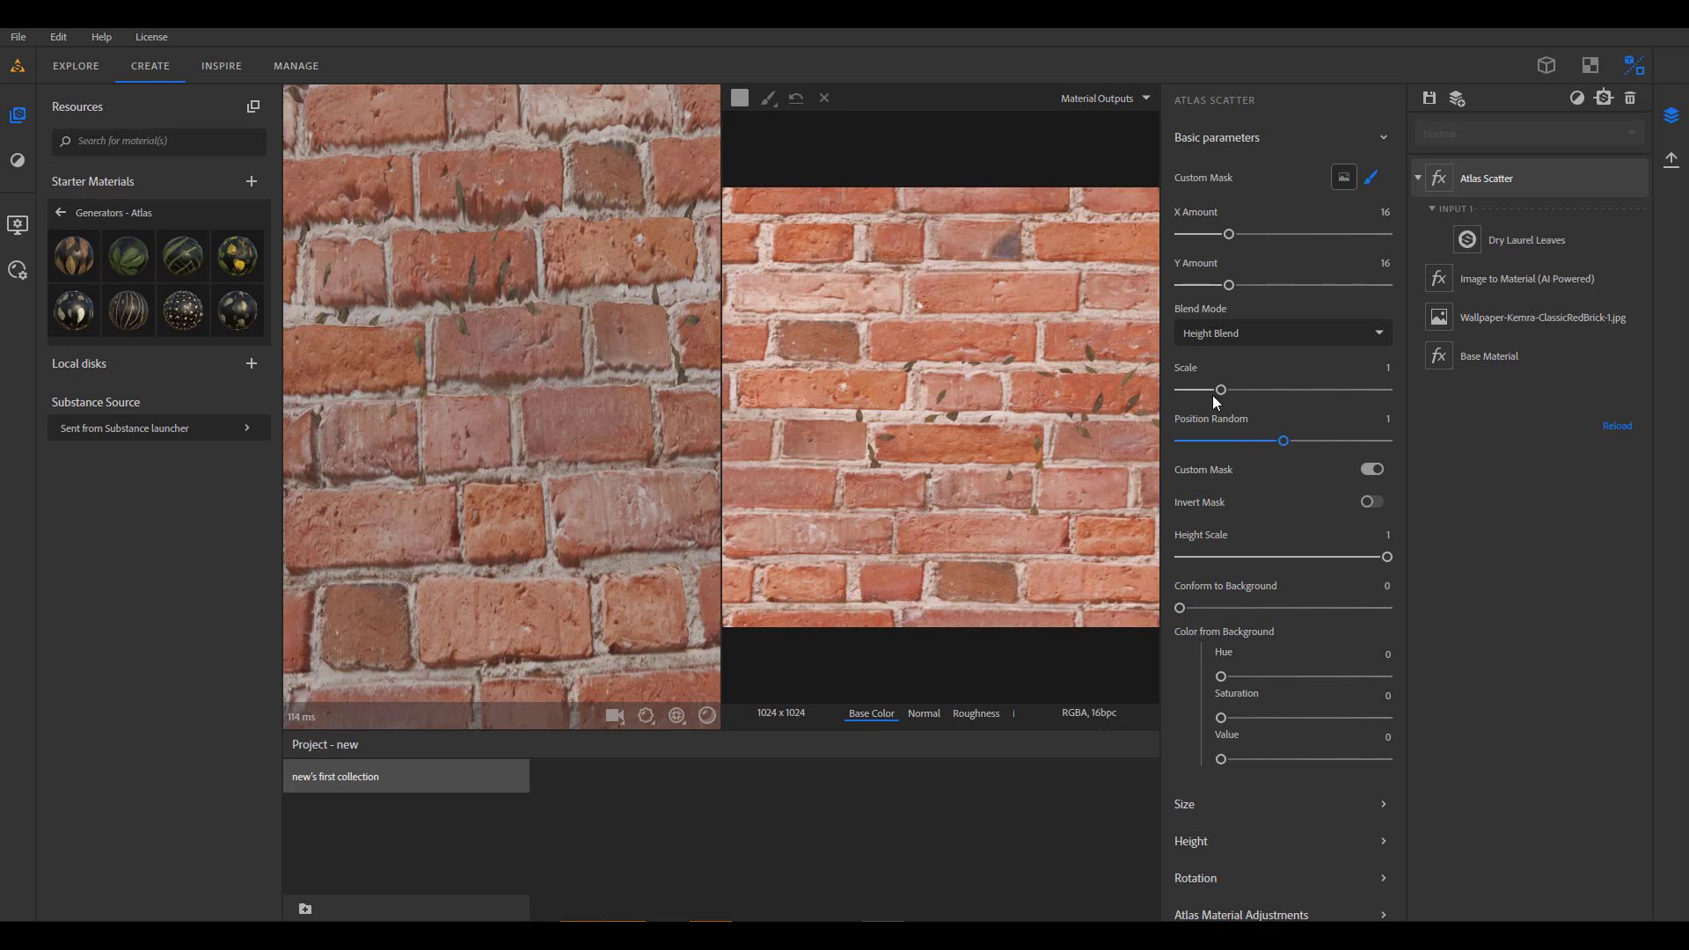
# Set the scattered leaves' Scale to 1.92 and paint more mask strokes above and below the existing ones.
pyautogui.moveTo(1225, 396); pyautogui.dragTo(1263, 390)
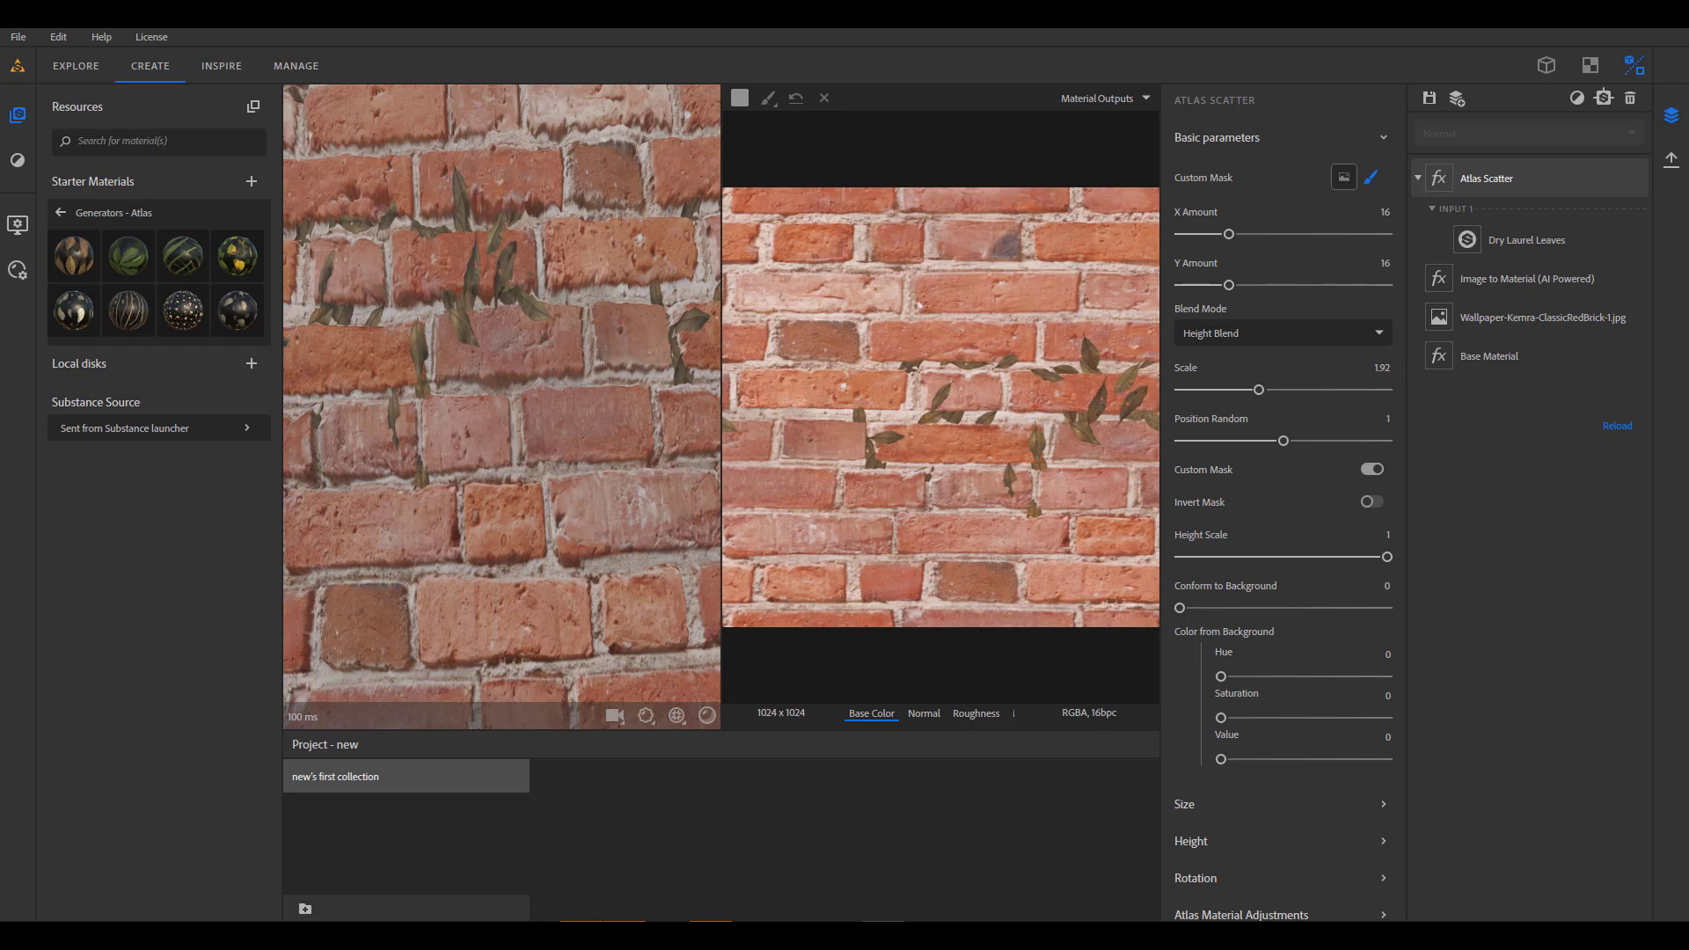
pyautogui.moveTo(565, 455)
pyautogui.mouseDown()
pyautogui.moveTo(551, 553)
pyautogui.moveTo(599, 487)
pyautogui.moveTo(566, 424)
pyautogui.moveTo(634, 568)
pyautogui.mouseUp()
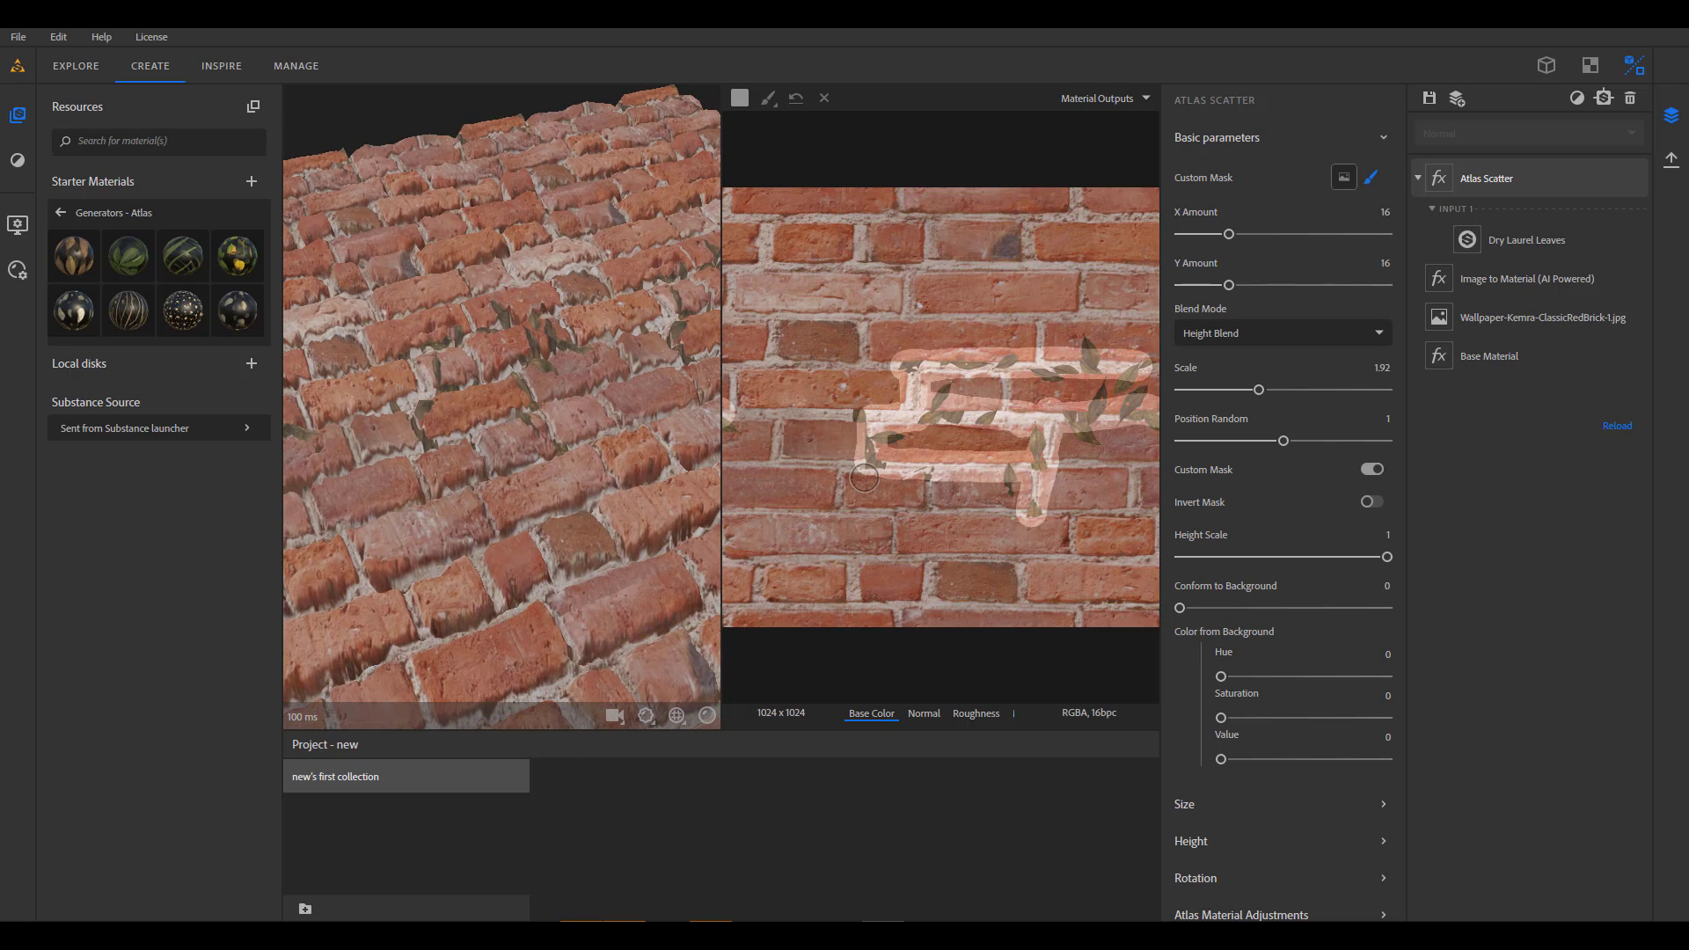
pyautogui.click(847, 466)
pyautogui.moveTo(844, 466)
pyautogui.mouseDown()
pyautogui.moveTo(850, 510)
pyautogui.moveTo(909, 515)
pyautogui.moveTo(898, 551)
pyautogui.moveTo(942, 559)
pyautogui.moveTo(925, 603)
pyautogui.moveTo(985, 554)
pyautogui.moveTo(1148, 556)
pyautogui.mouseUp()
pyautogui.moveTo(924, 352)
pyautogui.mouseDown()
pyautogui.moveTo(858, 353)
pyautogui.moveTo(860, 323)
pyautogui.moveTo(900, 318)
pyautogui.moveTo(918, 271)
pyautogui.moveTo(1055, 263)
pyautogui.moveTo(1127, 291)
pyautogui.mouseUp()
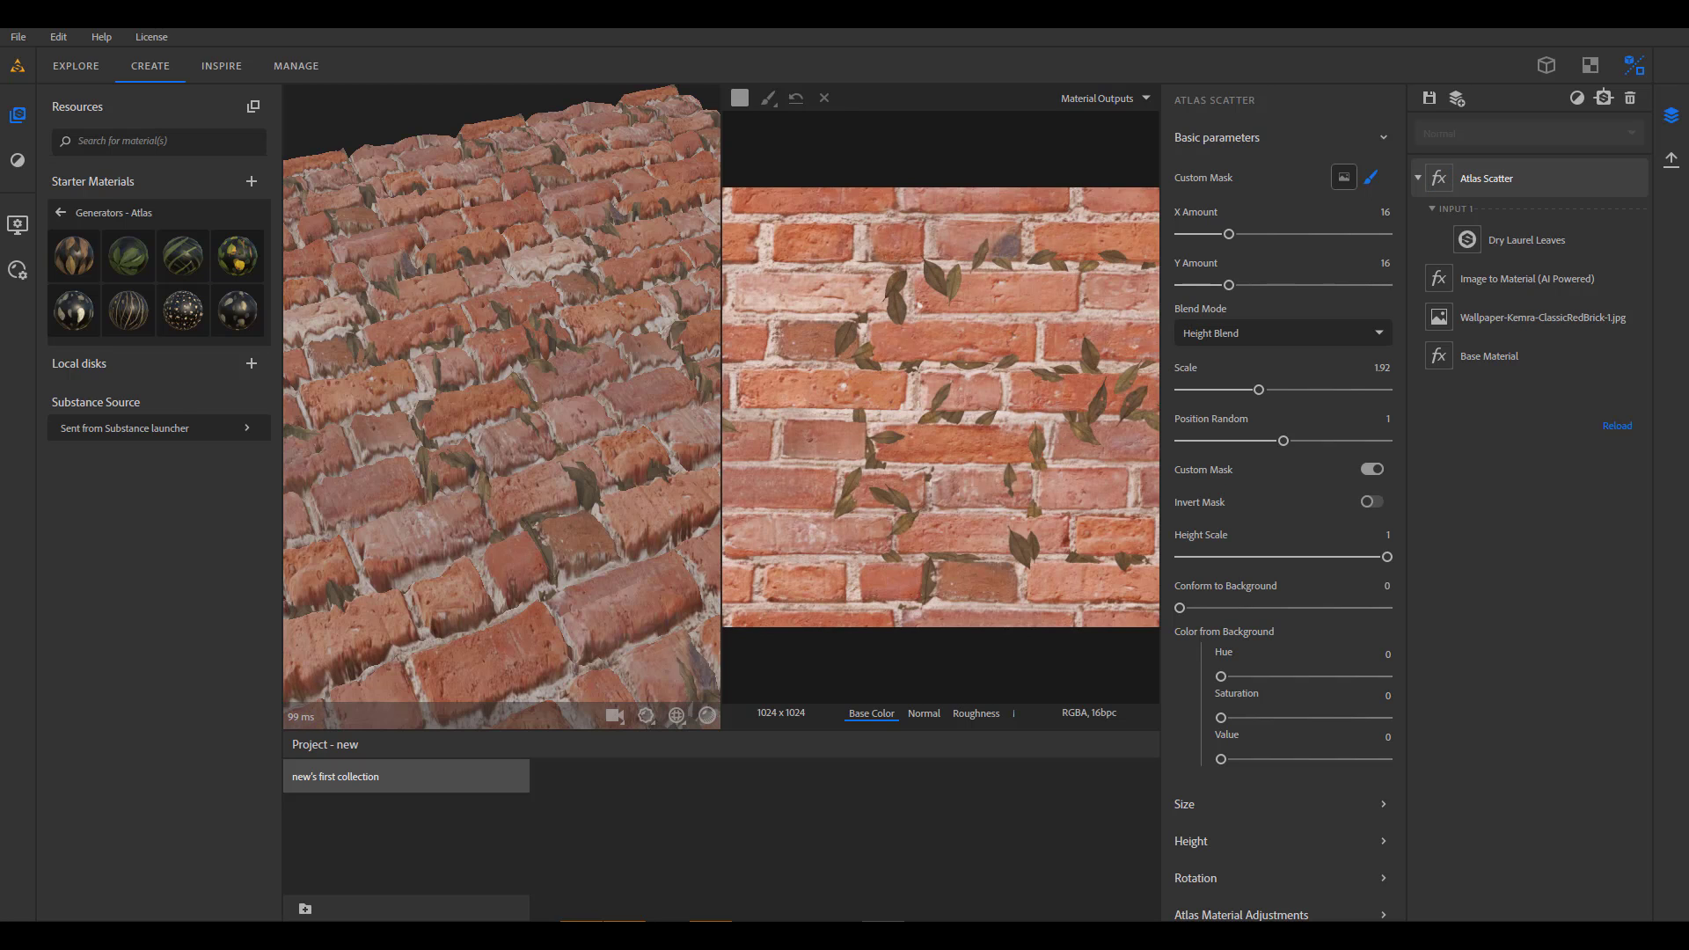
# Delete the Atlas Scatter filter from the brick material's layer stack.
pyautogui.click(1540, 176)
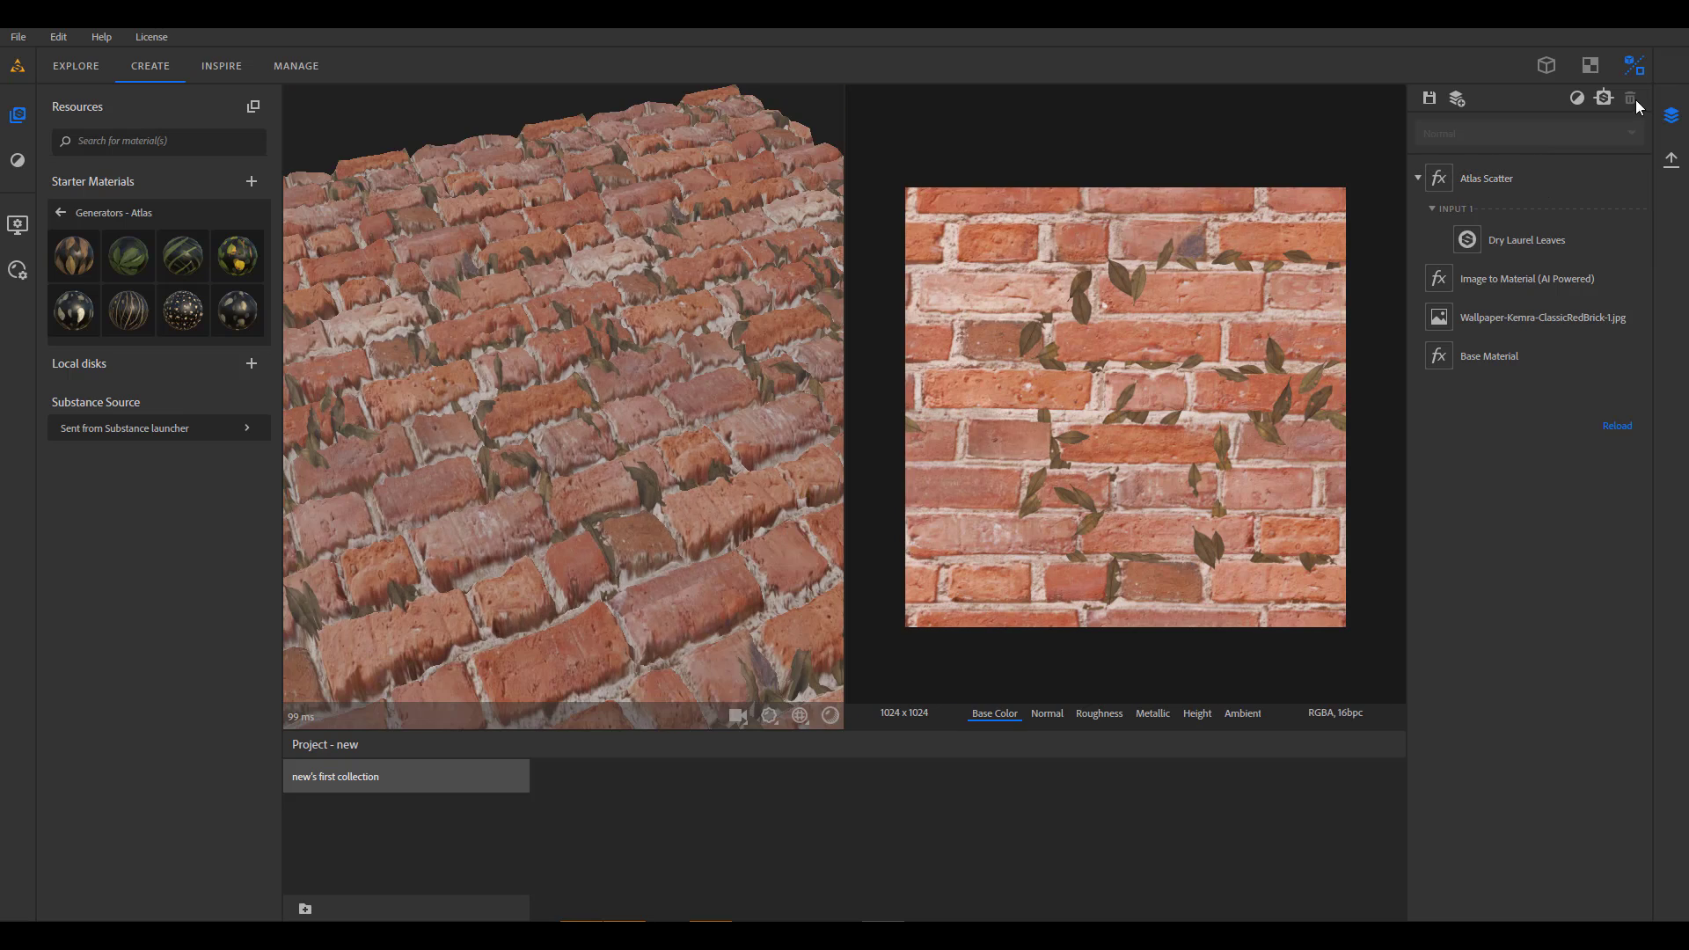
pyautogui.click(1531, 177)
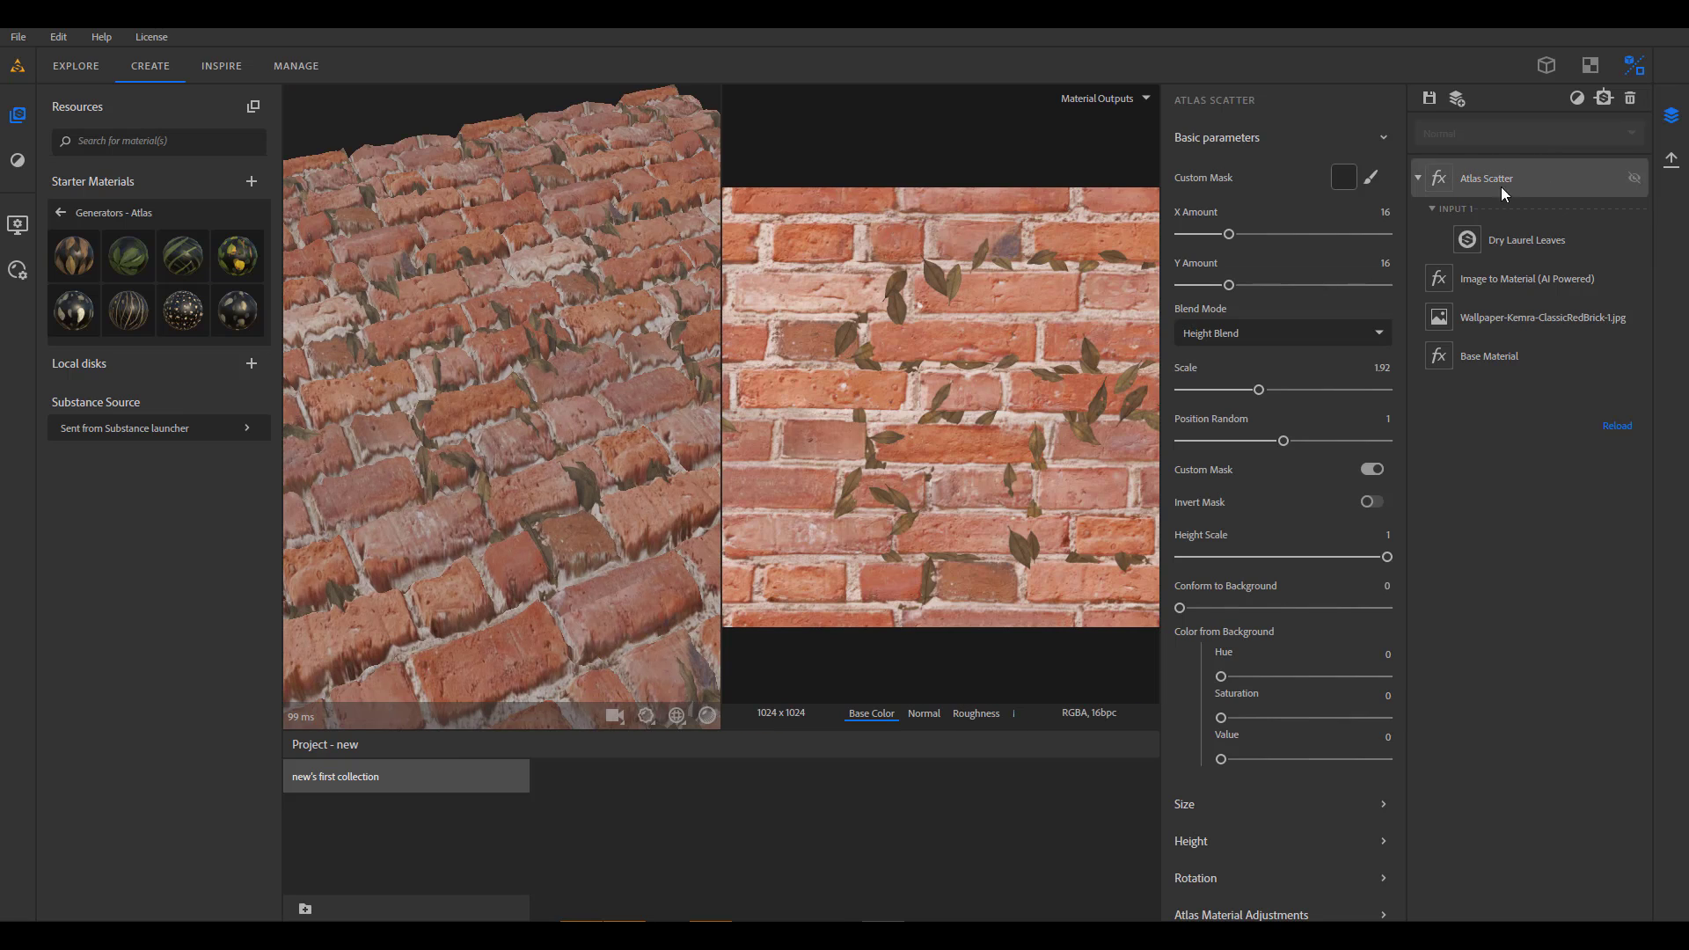
pyautogui.click(1632, 98)
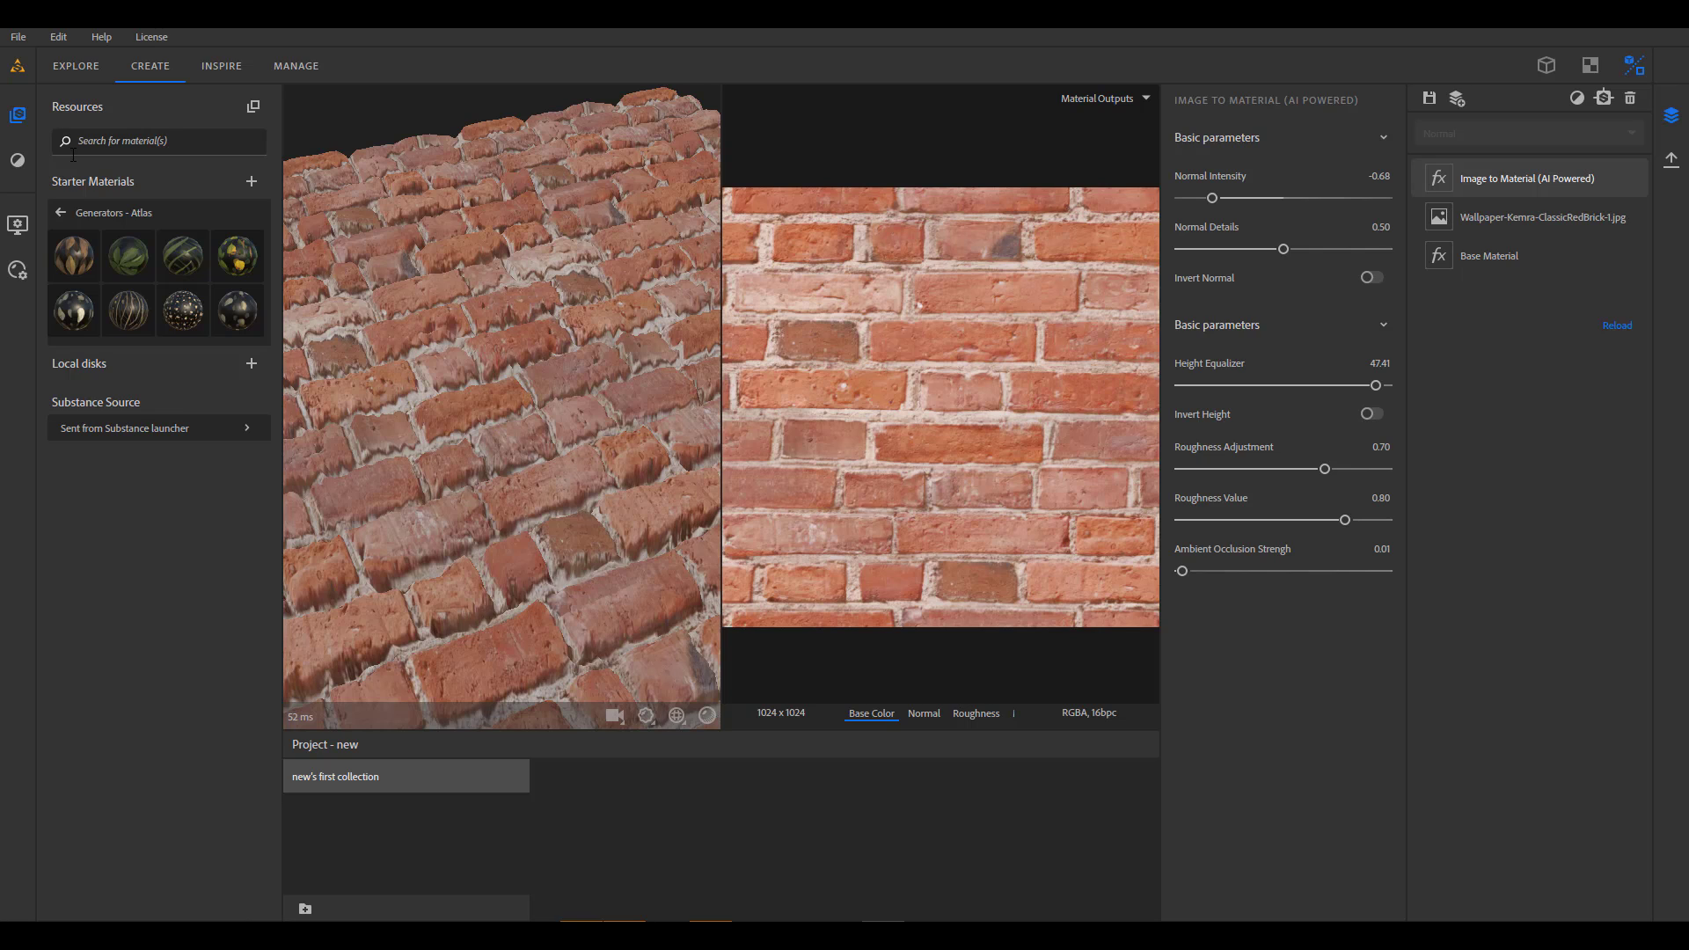
# Add the Mud base material on top of the brick layers and inspect how it blends into the mortar joints.
pyautogui.click(61, 212)
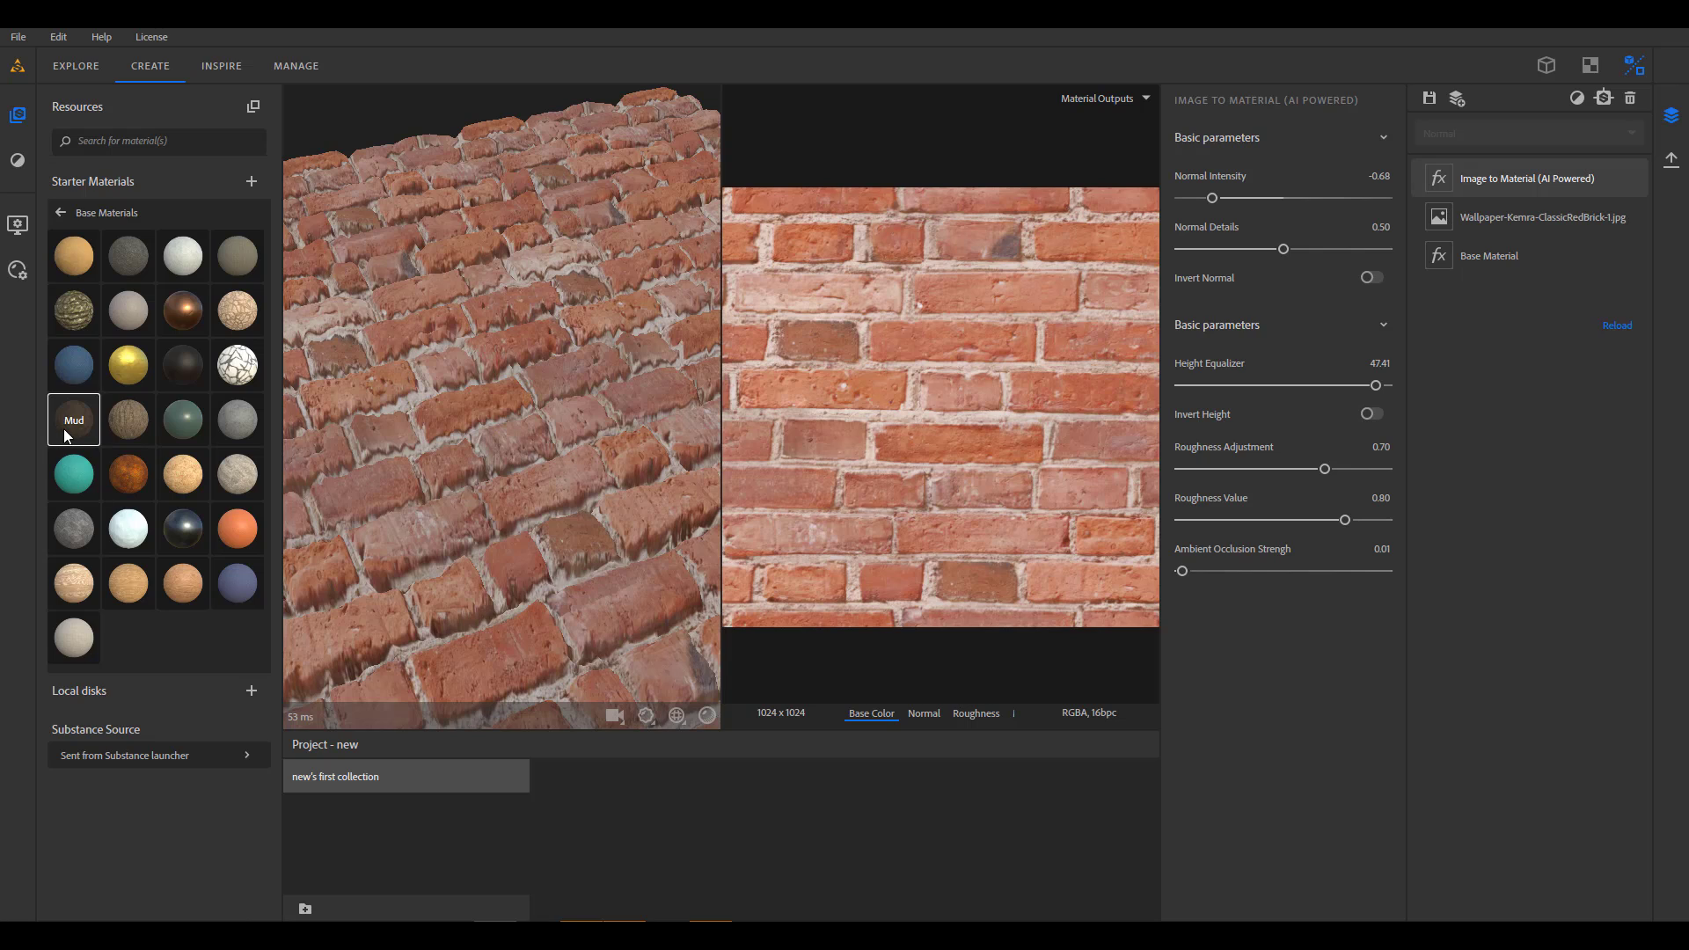
pyautogui.moveTo(73, 428); pyautogui.dragTo(1502, 163)
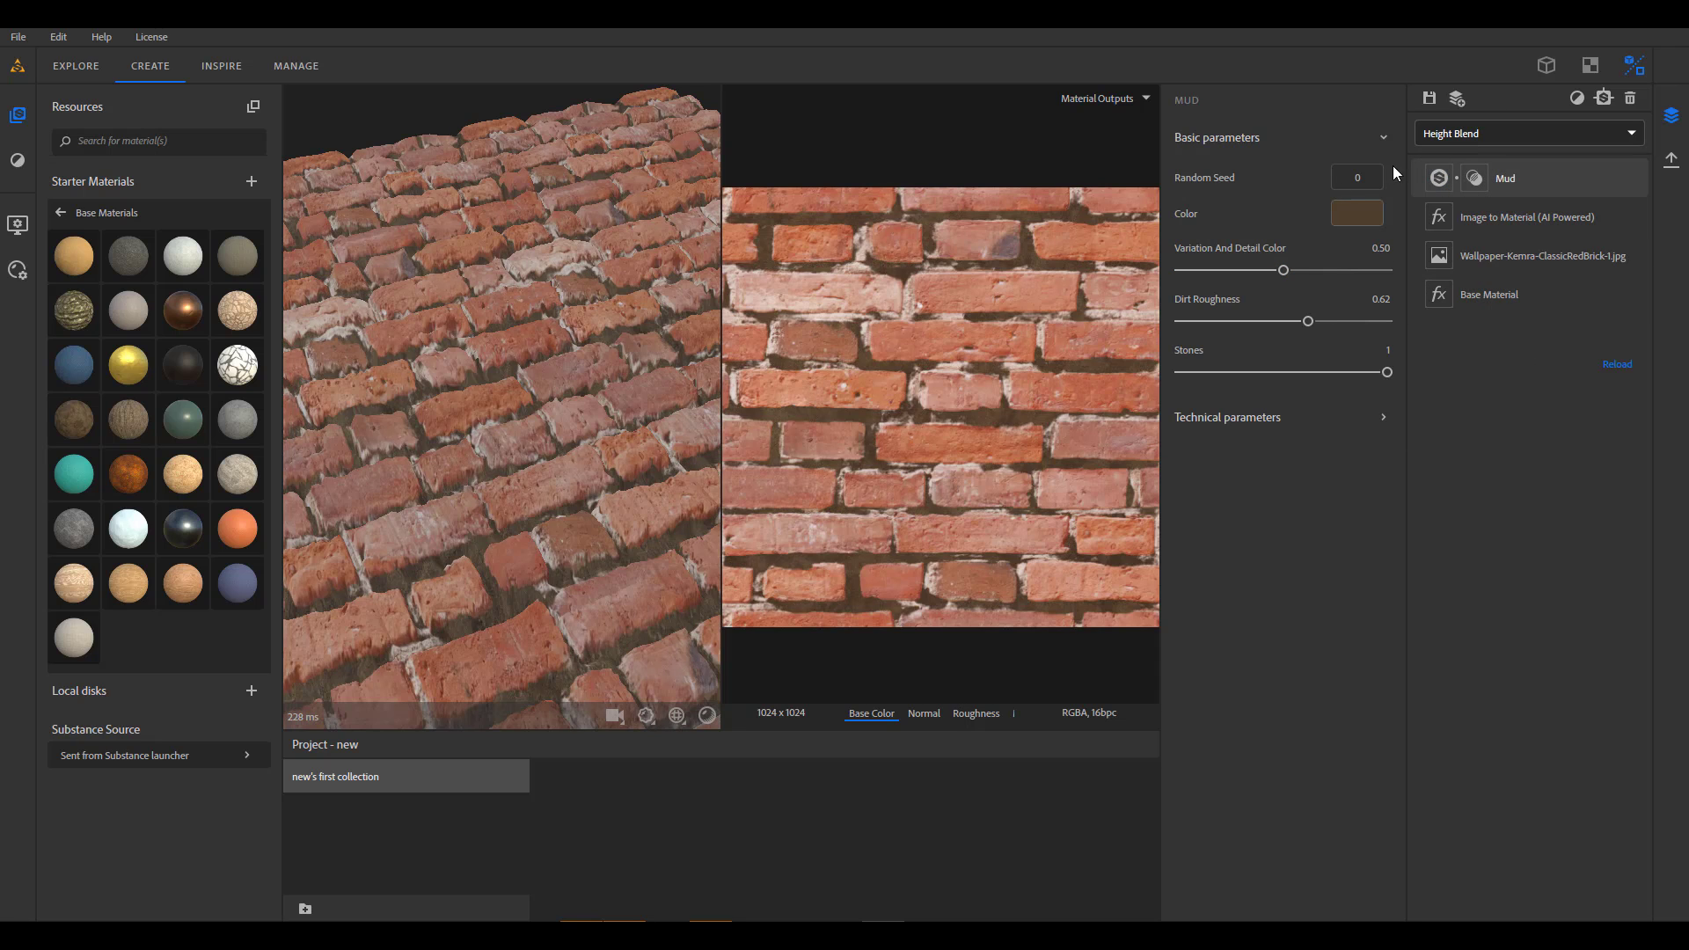
pyautogui.scroll(-3, 491, 528)
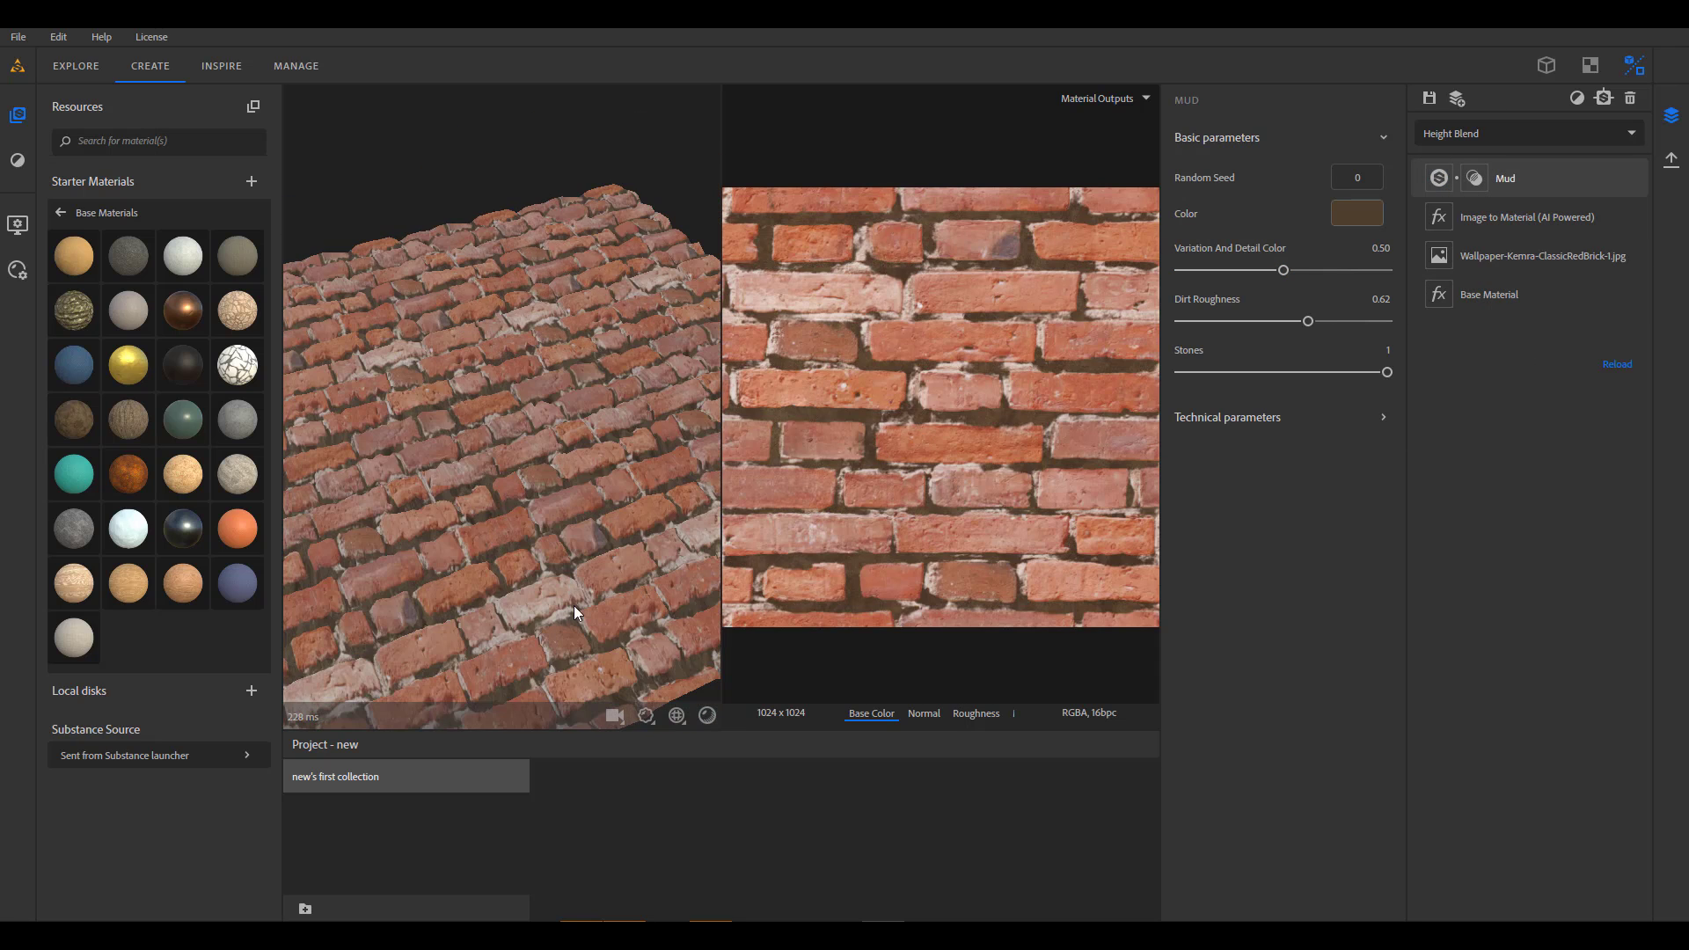
pyautogui.scroll(-3, 573, 605)
pyautogui.scroll(3, 463, 451)
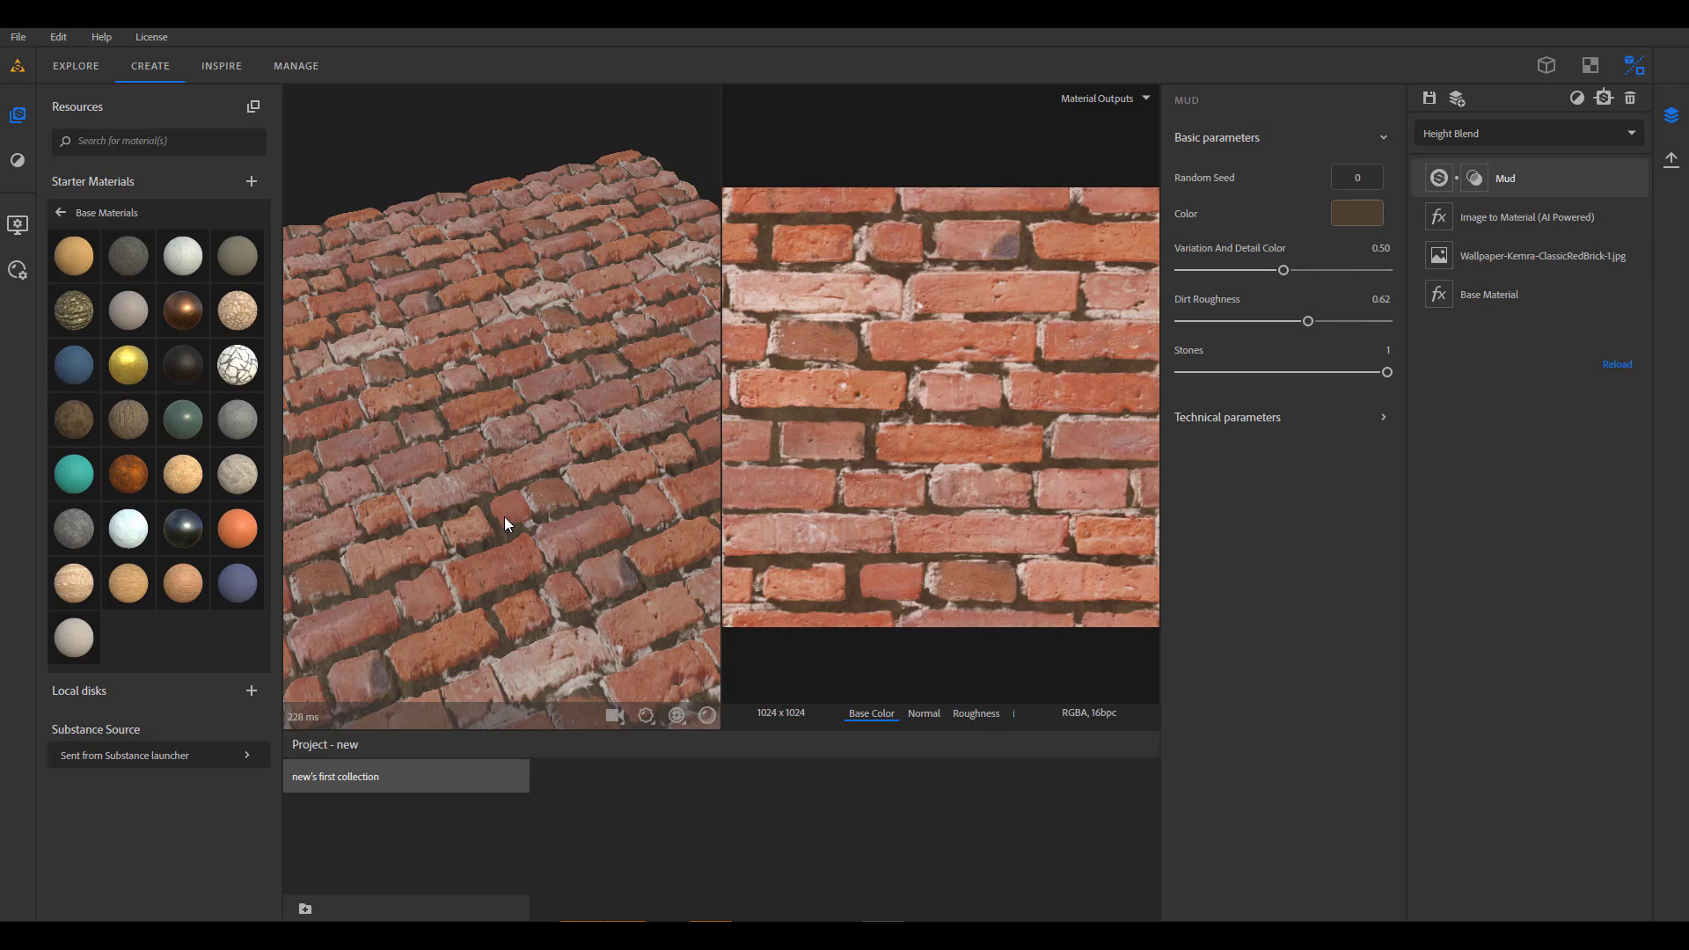
pyautogui.scroll(2, 969, 541)
pyautogui.scroll(-4, 968, 541)
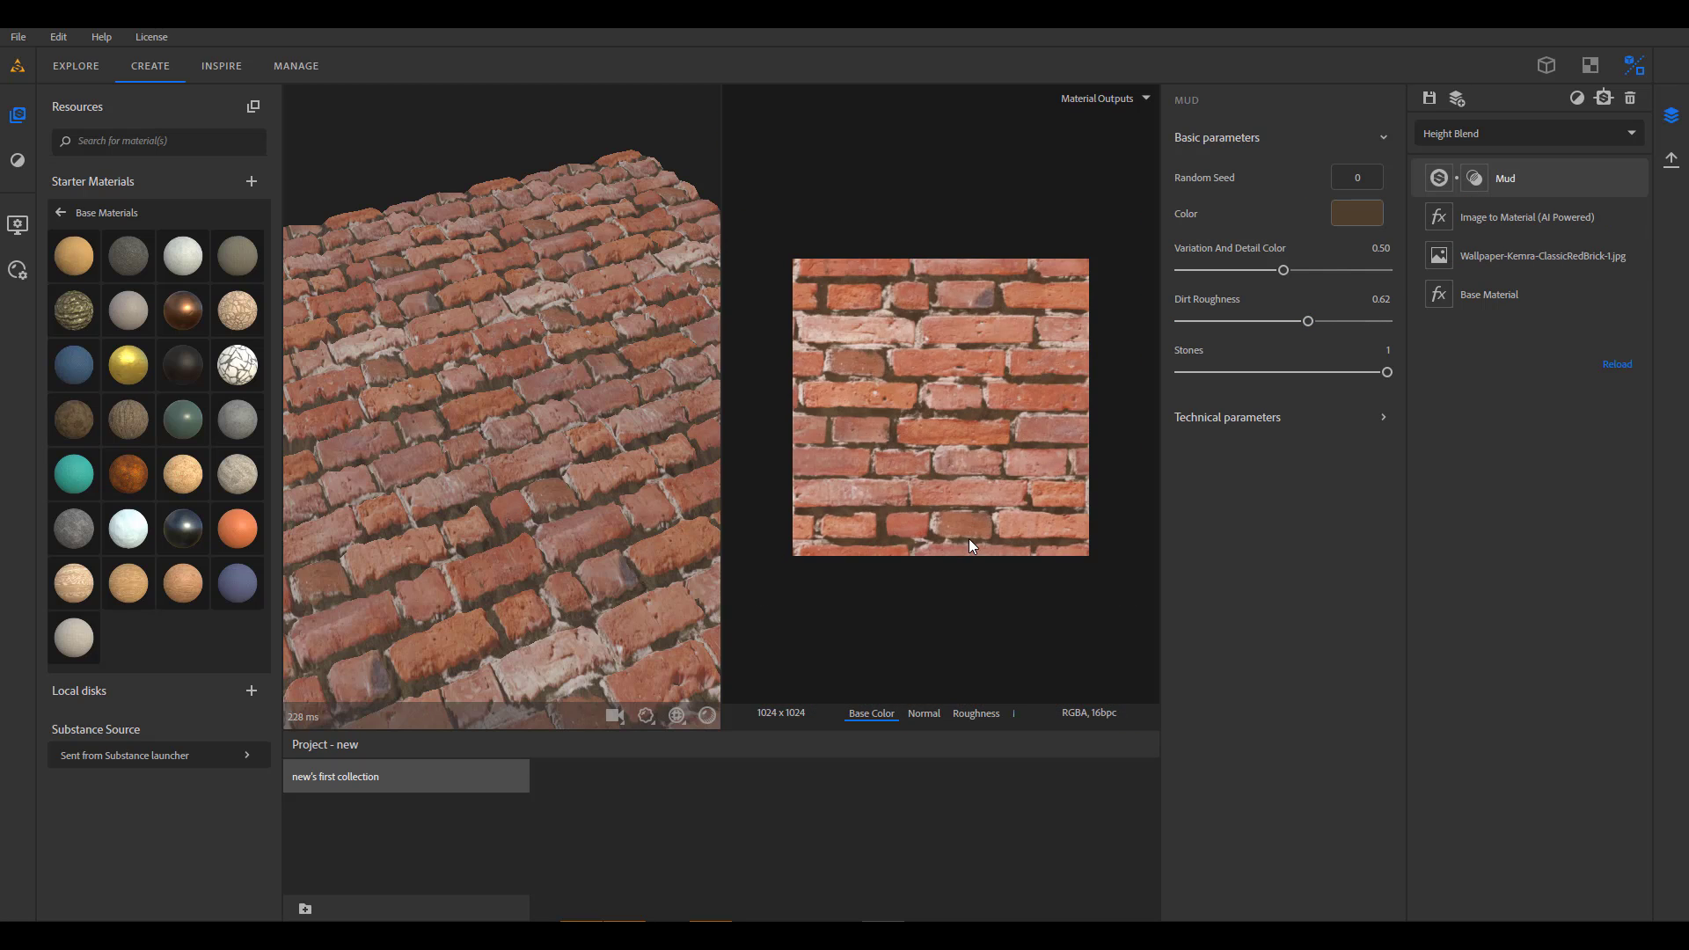
# Change the Mud layer's blend mode to Custom Mask Blend and paint a horizontal mask stroke along a central mortar joint.
pyautogui.click(1562, 130)
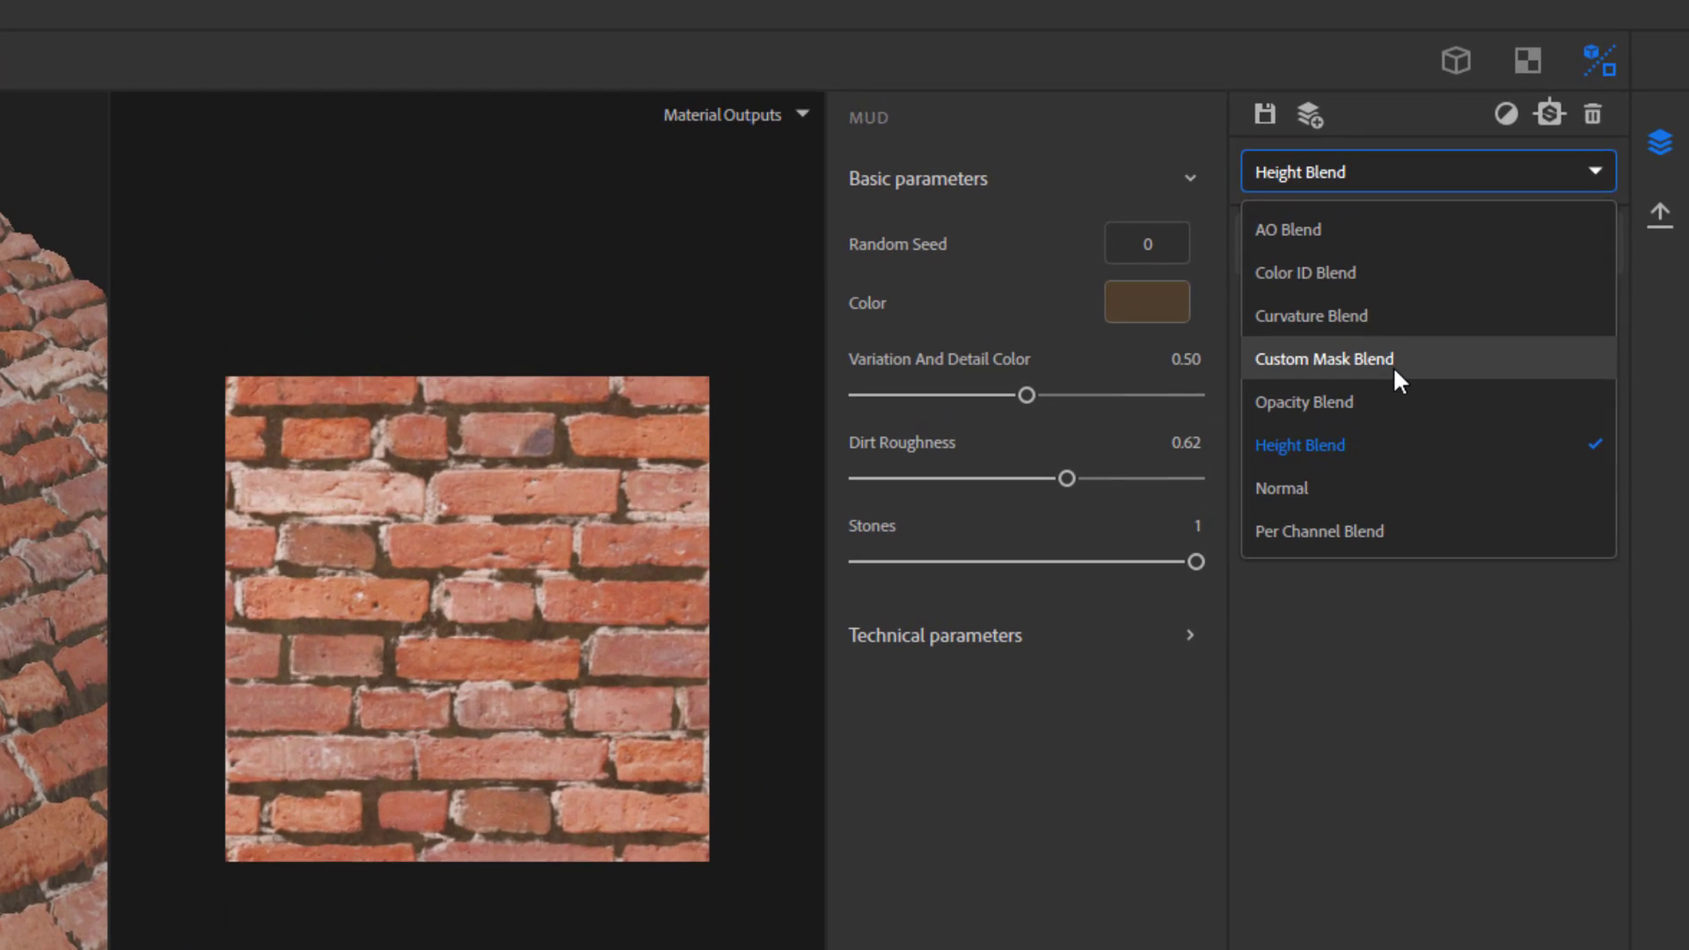
pyautogui.click(1485, 250)
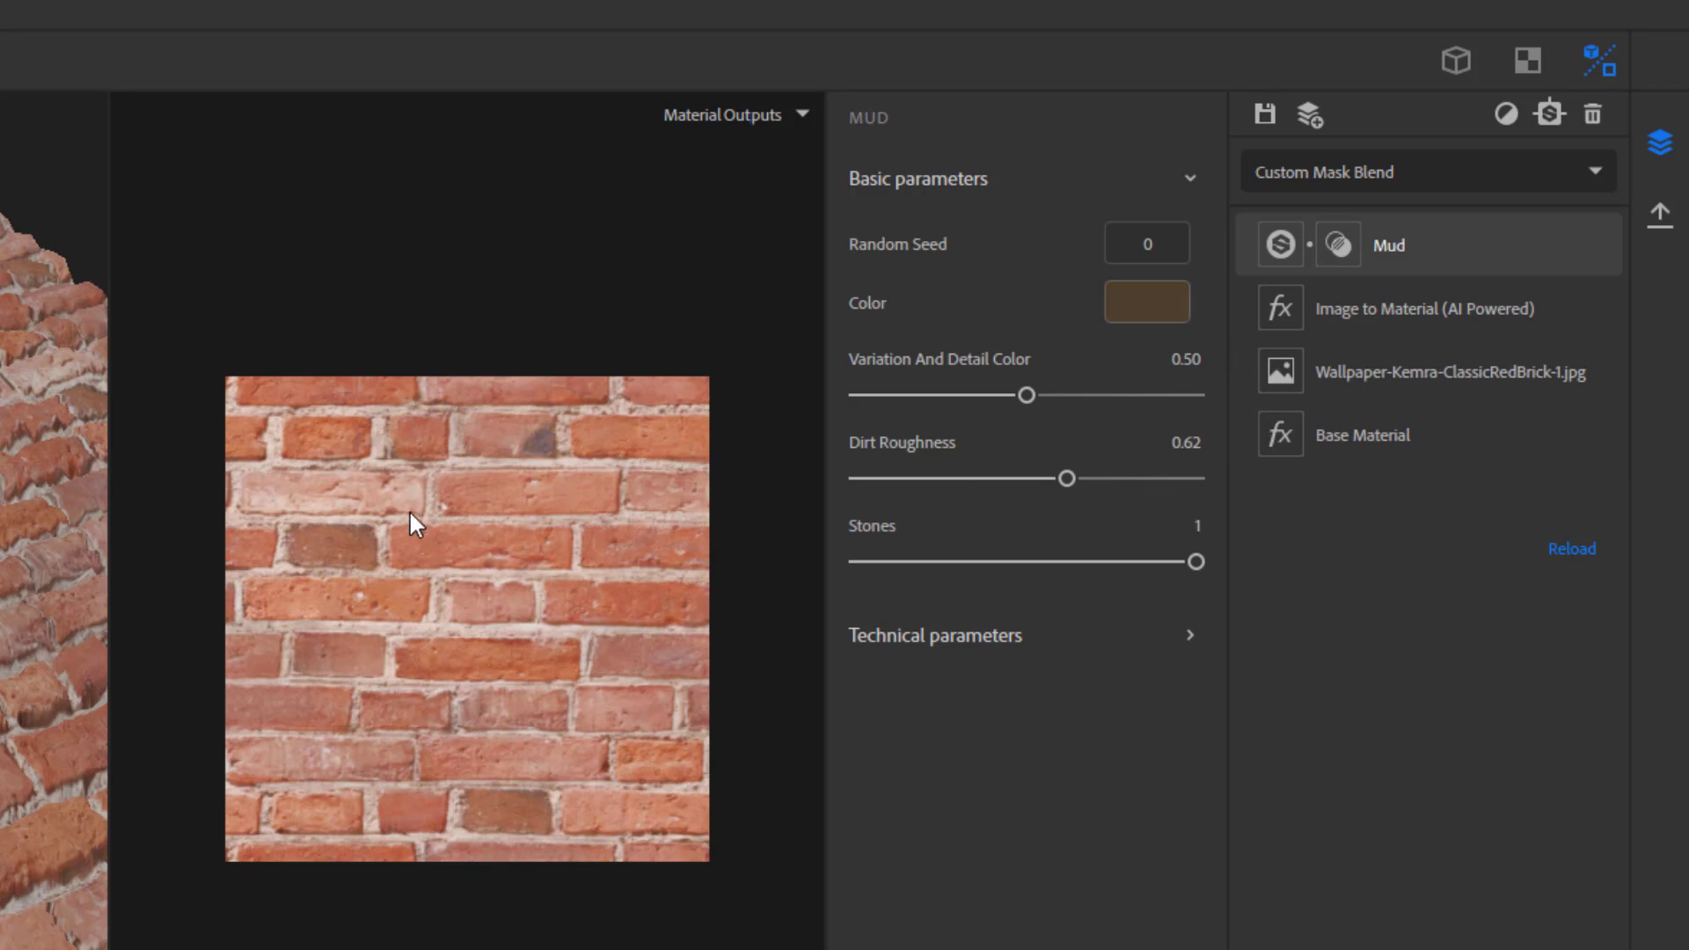
pyautogui.scroll(1, 426, 554)
pyautogui.scroll(-2, 441, 584)
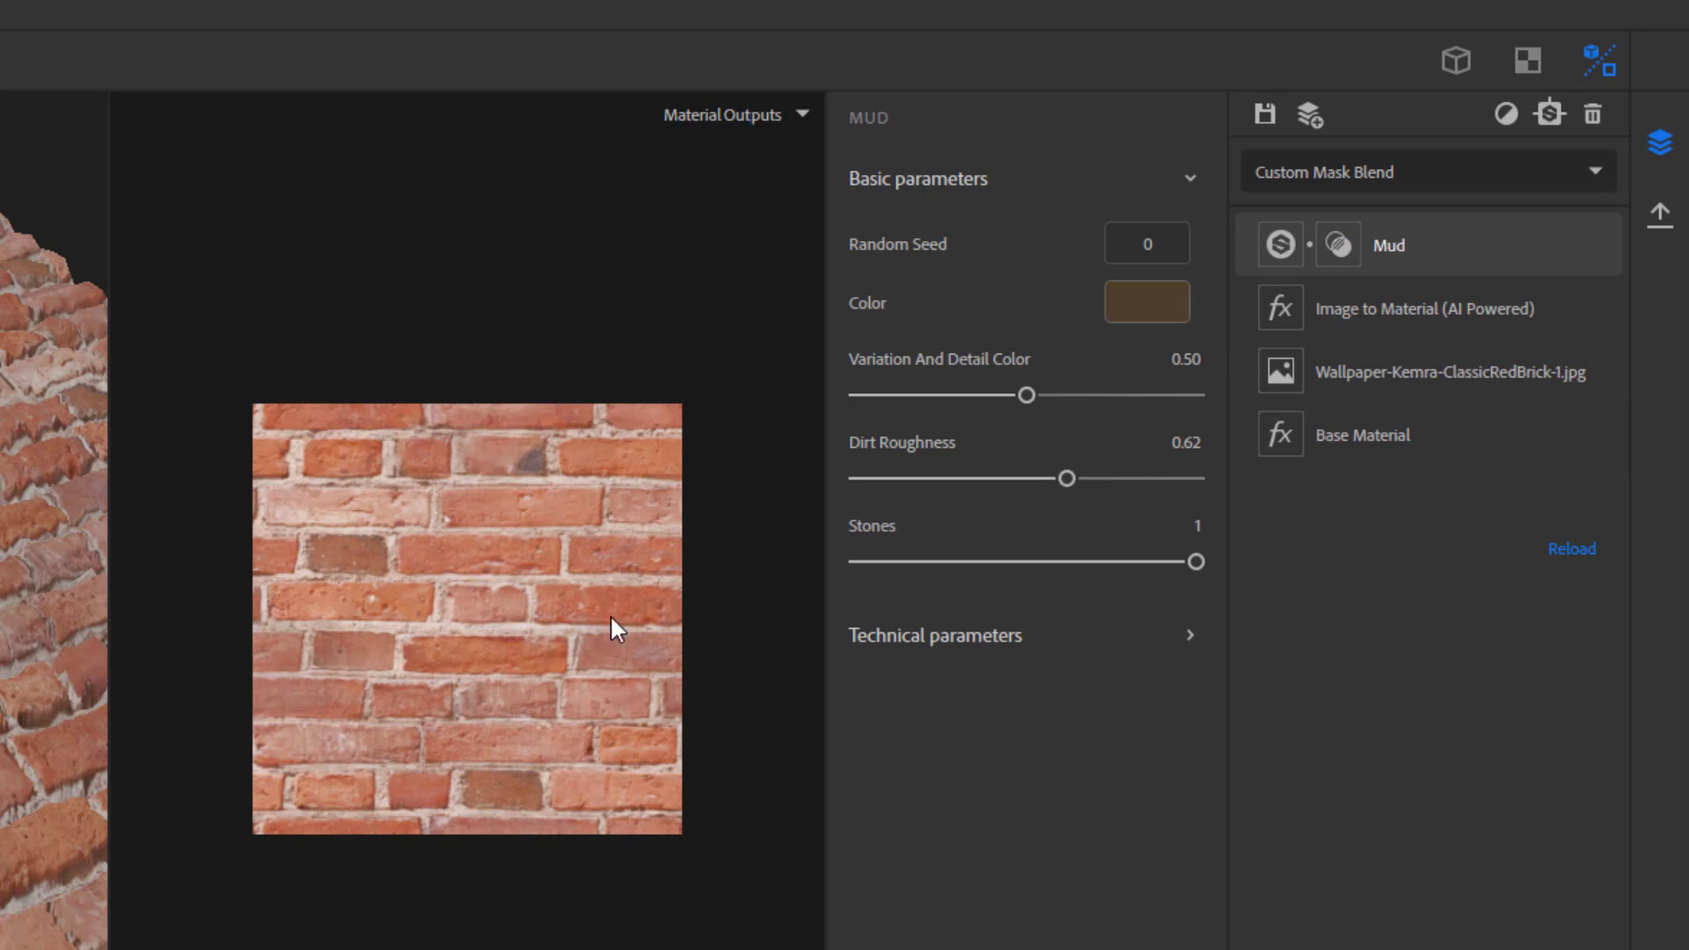
pyautogui.click(1336, 245)
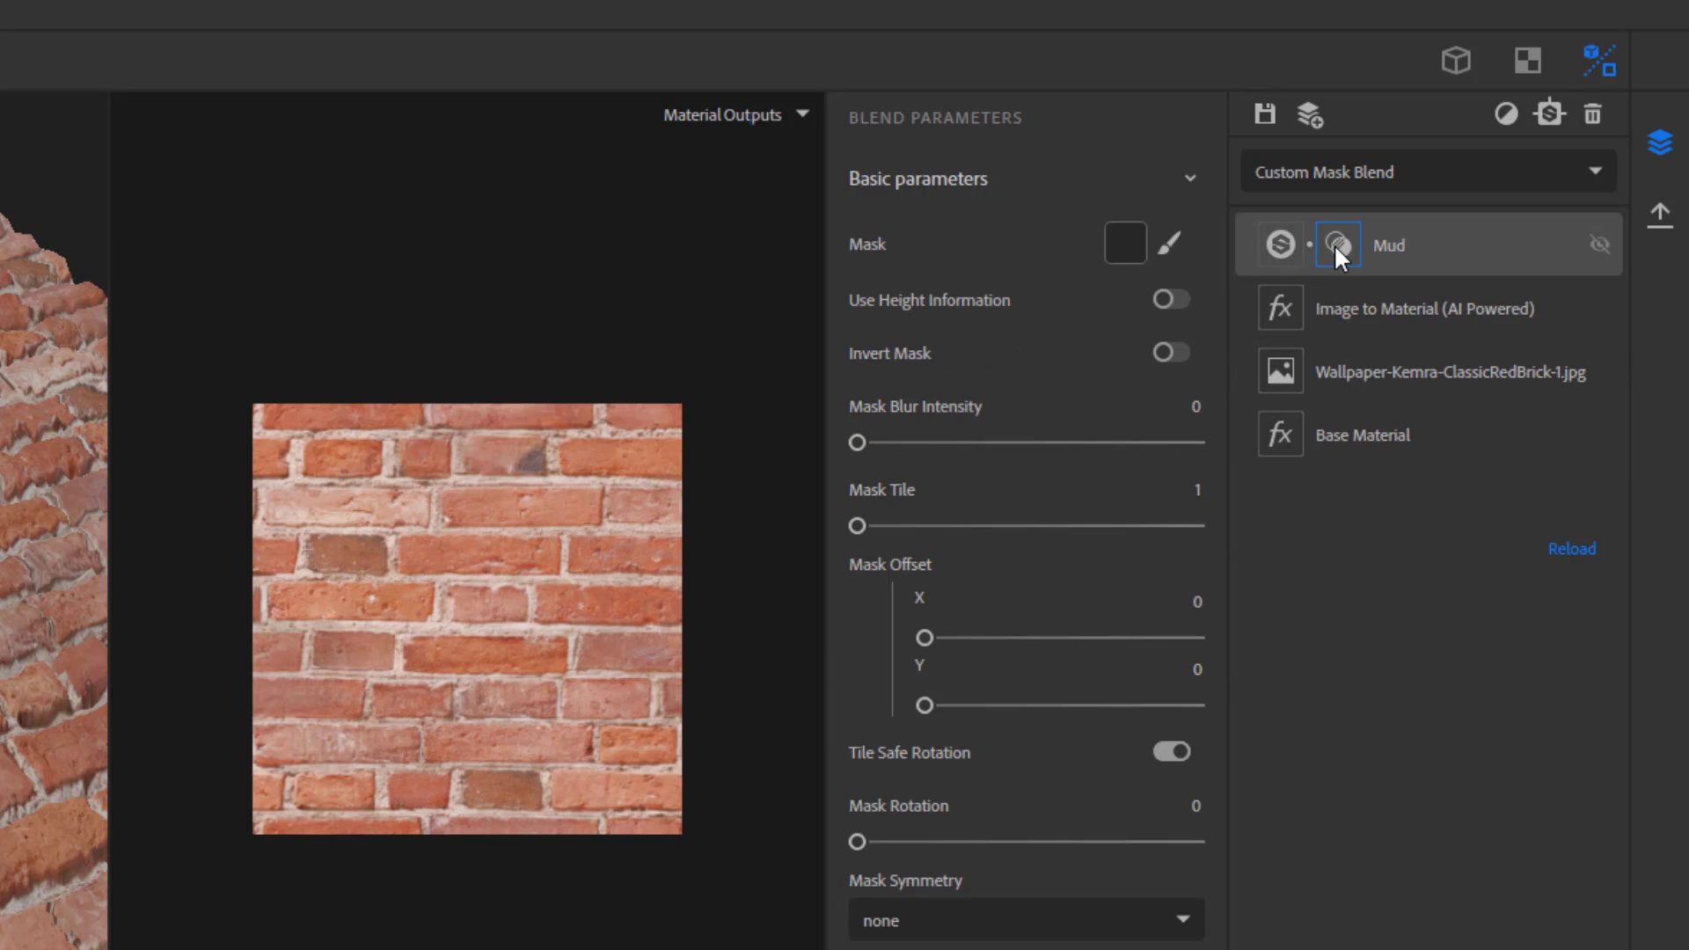
pyautogui.click(1163, 242)
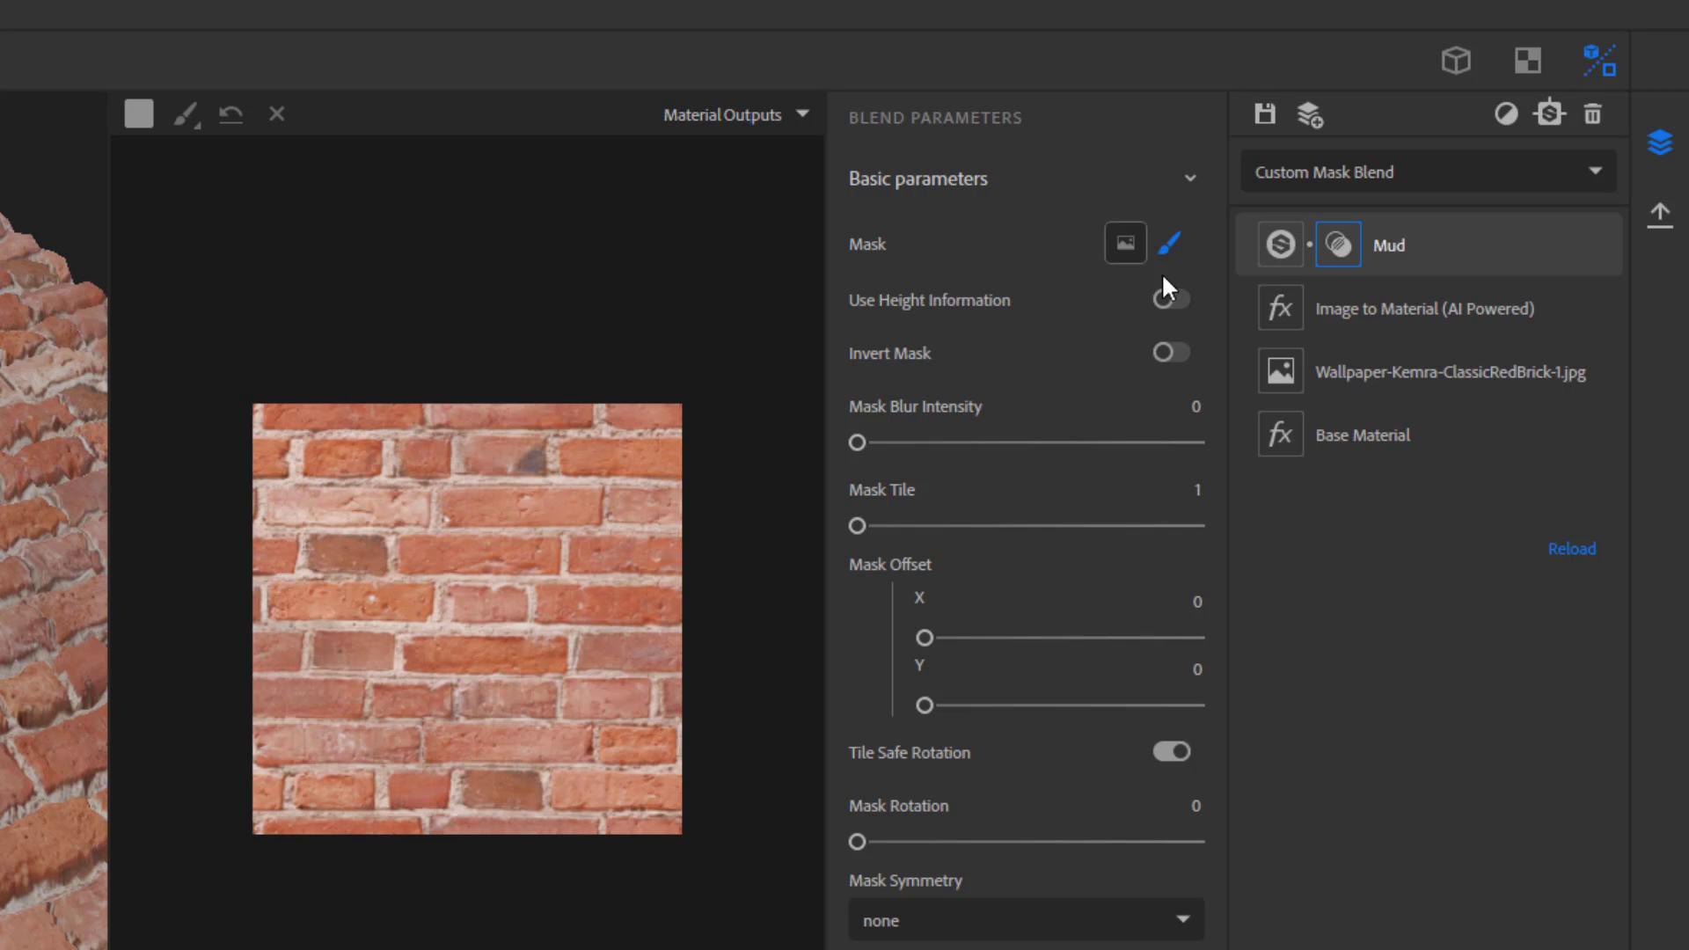
pyautogui.moveTo(408, 545); pyautogui.dragTo(731, 544)
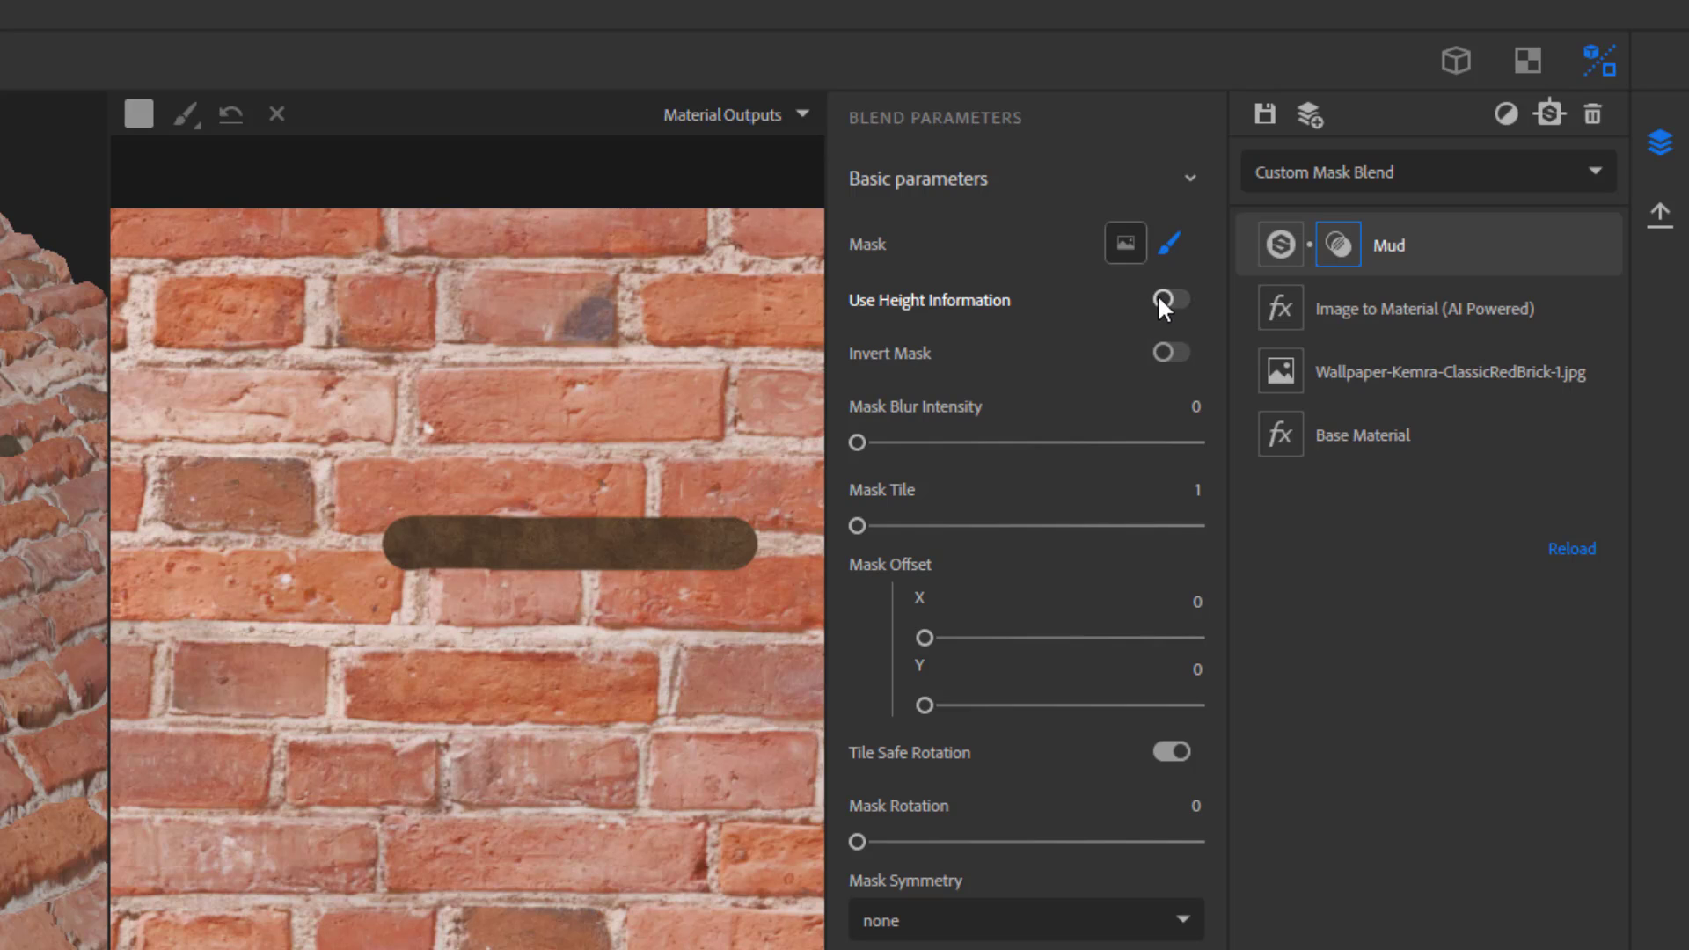
# Turn on Use Height Information for the Mud blend and paint its mask along more mortar joints across the brick texture.
pyautogui.click(1170, 299)
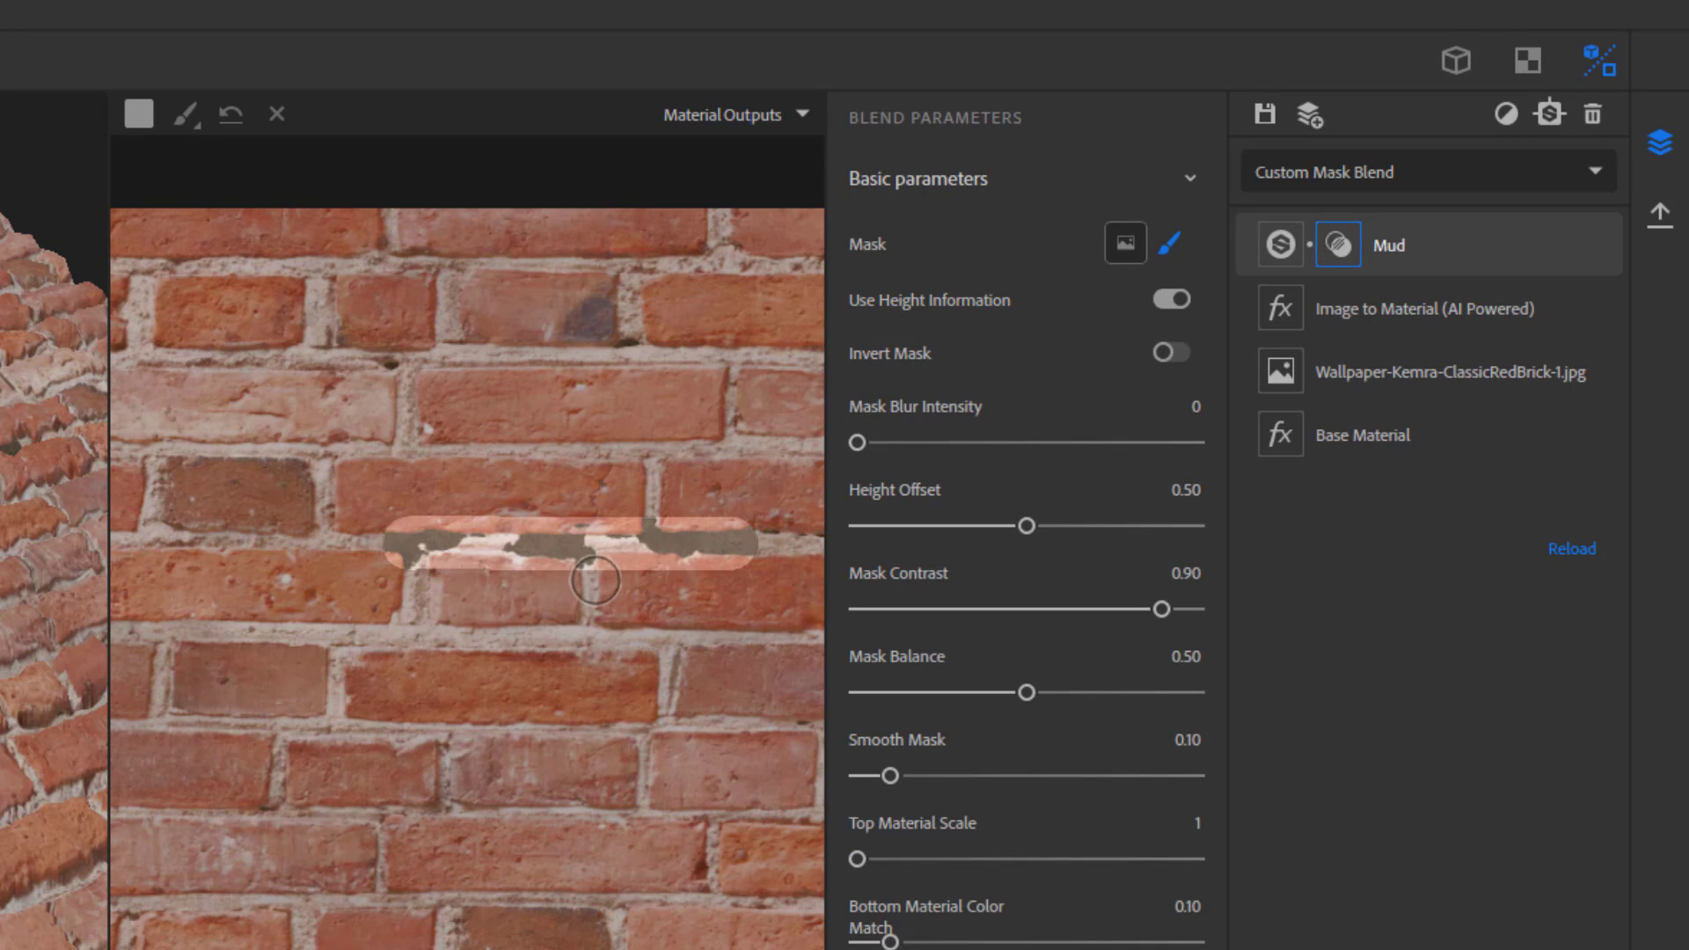
pyautogui.moveTo(592, 578)
pyautogui.mouseDown()
pyautogui.moveTo(594, 634)
pyautogui.moveTo(642, 649)
pyautogui.moveTo(626, 635)
pyautogui.moveTo(682, 635)
pyautogui.moveTo(656, 743)
pyautogui.mouseUp()
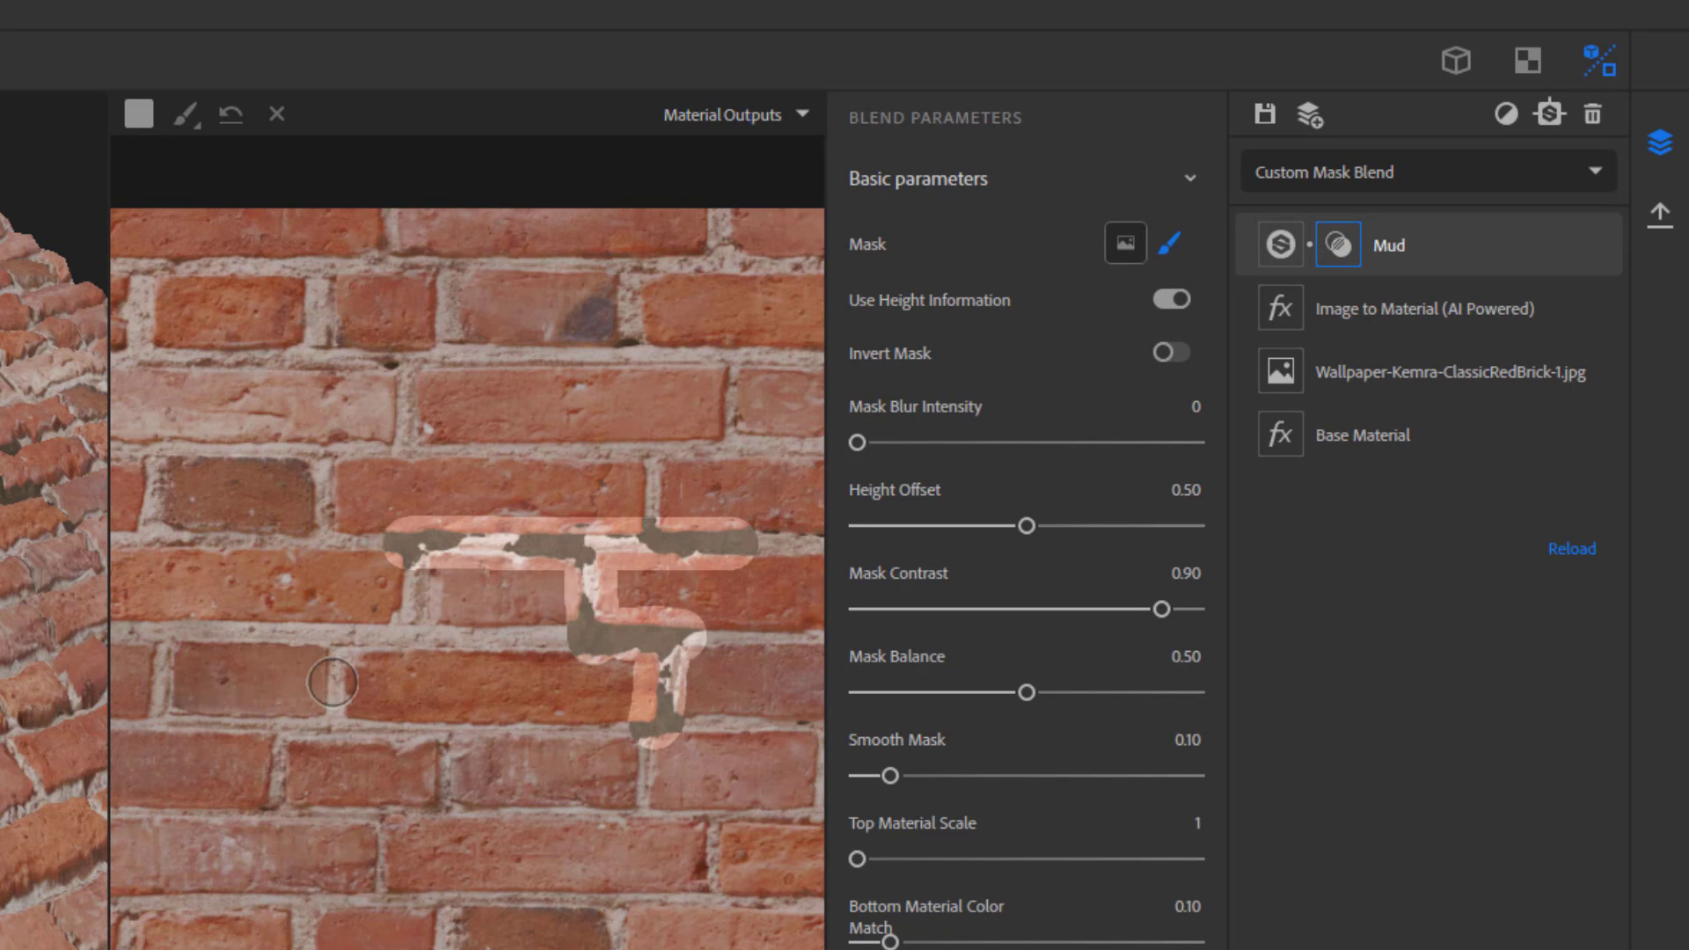
pyautogui.moveTo(317, 670)
pyautogui.mouseDown()
pyautogui.moveTo(338, 640)
pyautogui.moveTo(333, 734)
pyautogui.mouseUp()
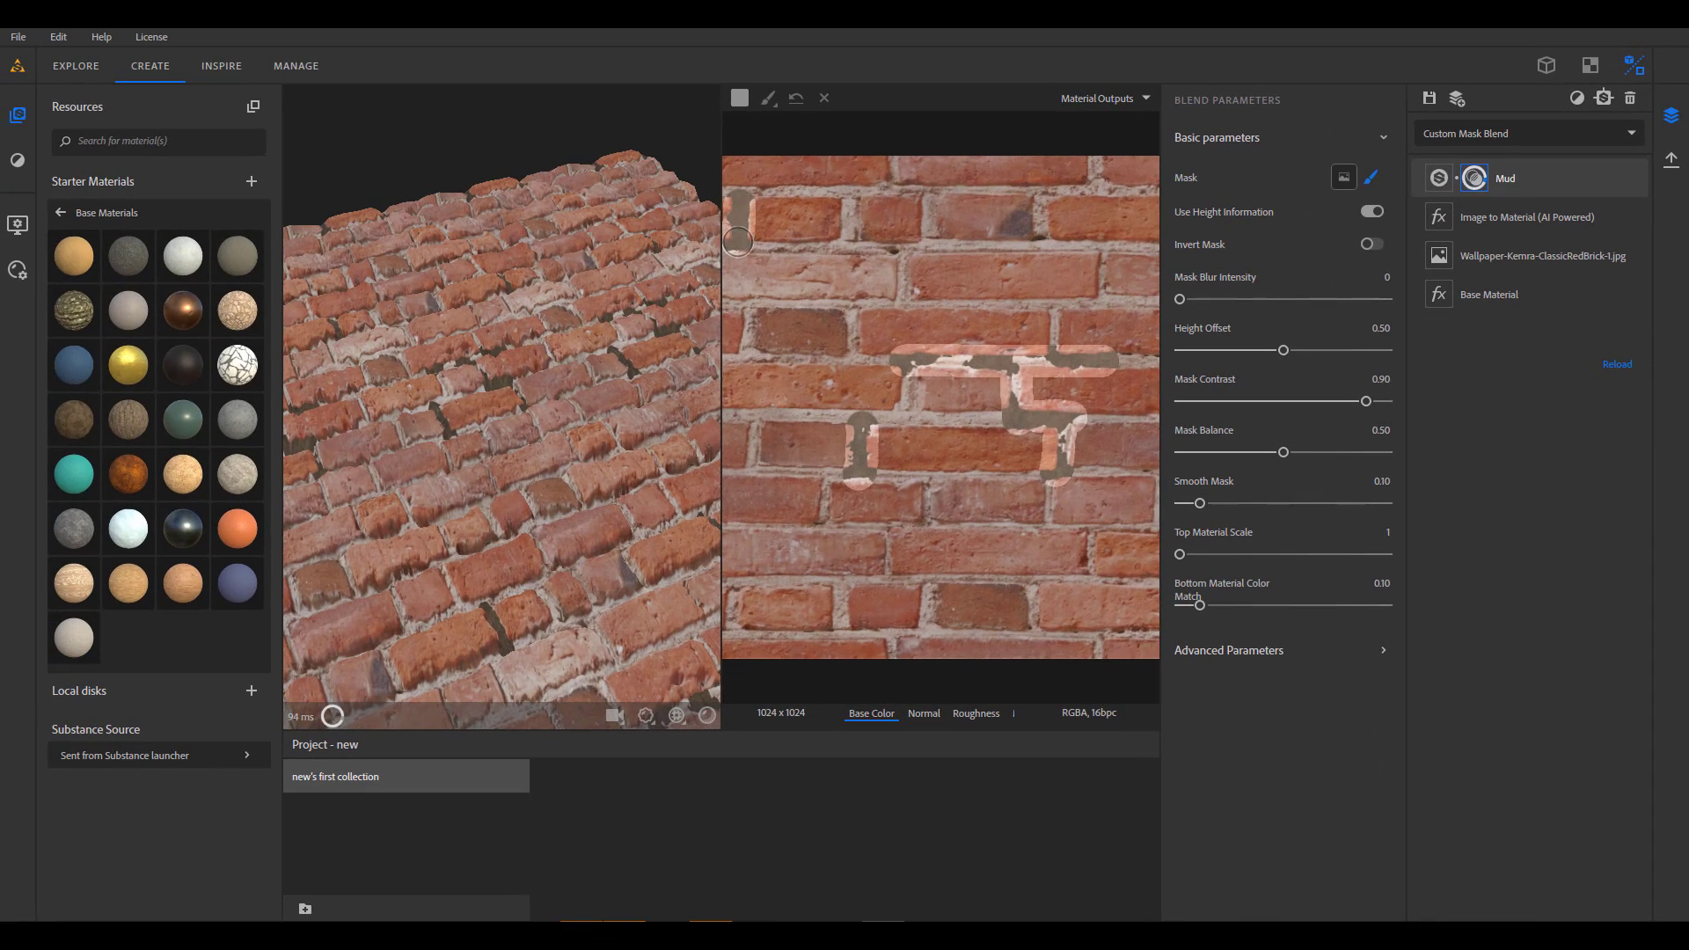
pyautogui.moveTo(858, 192)
pyautogui.mouseDown()
pyautogui.moveTo(852, 245)
pyautogui.moveTo(934, 243)
pyautogui.moveTo(947, 194)
pyautogui.mouseUp()
pyautogui.moveTo(735, 576)
pyautogui.mouseDown()
pyautogui.moveTo(837, 584)
pyautogui.moveTo(844, 621)
pyautogui.moveTo(1087, 633)
pyautogui.moveTo(1088, 529)
pyautogui.moveTo(796, 526)
pyautogui.mouseUp()
pyautogui.scroll(-1, 935, 516)
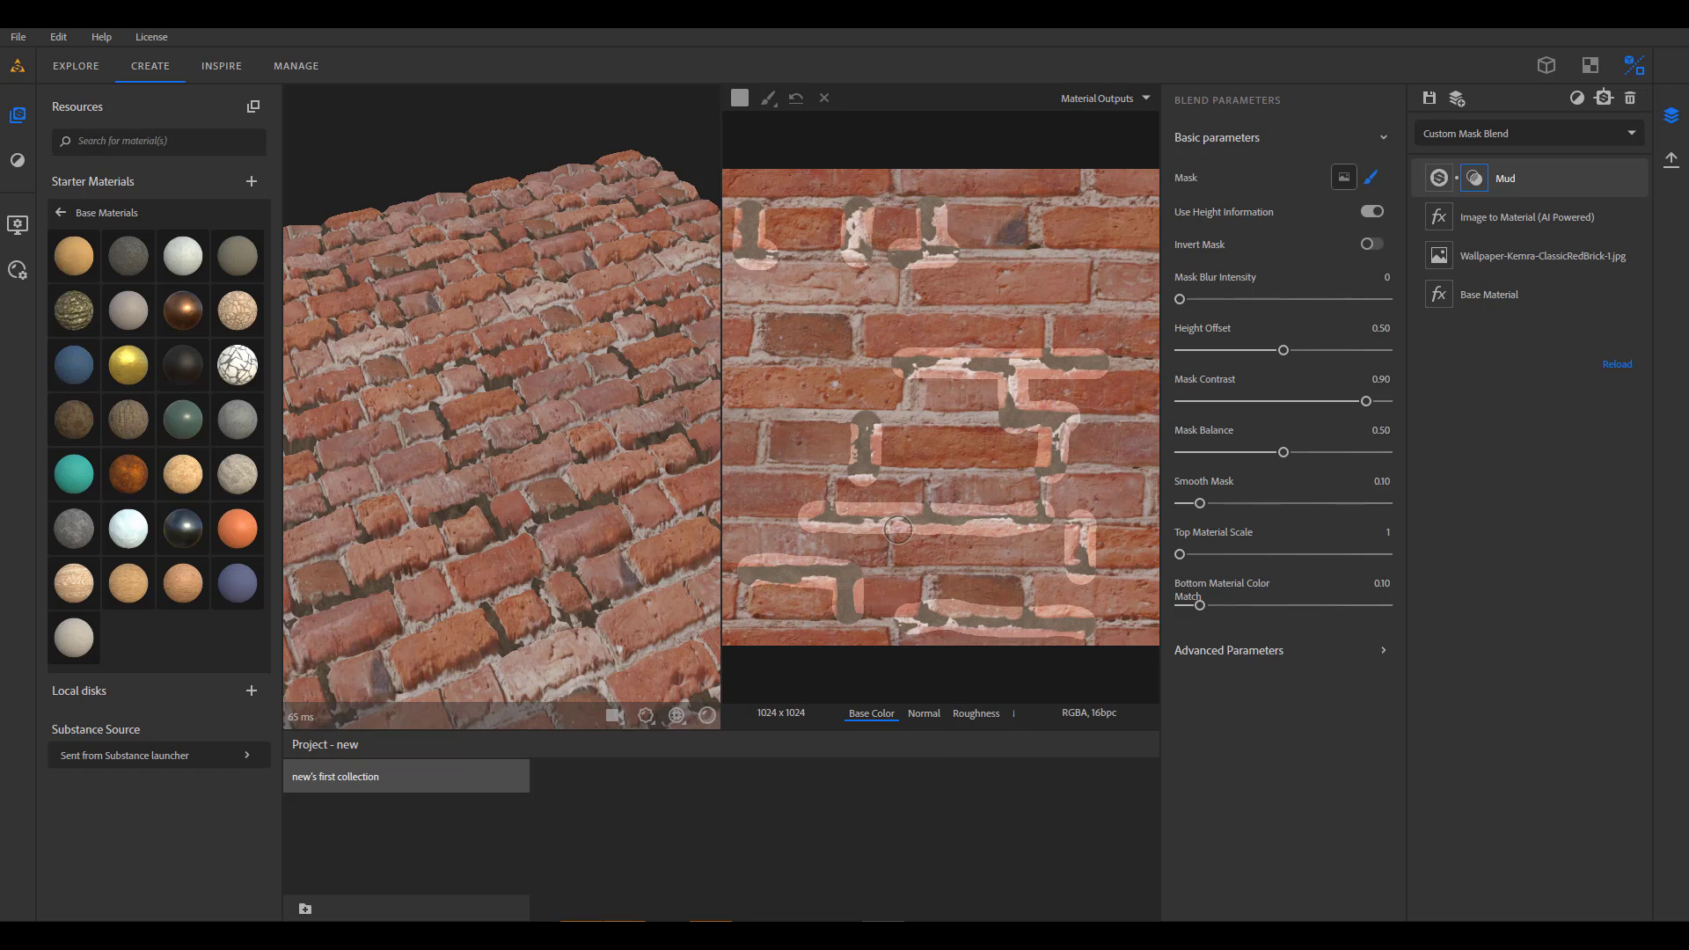
pyautogui.scroll(-3, 964, 382)
pyautogui.scroll(3, 963, 382)
pyautogui.scroll(-3, 1029, 275)
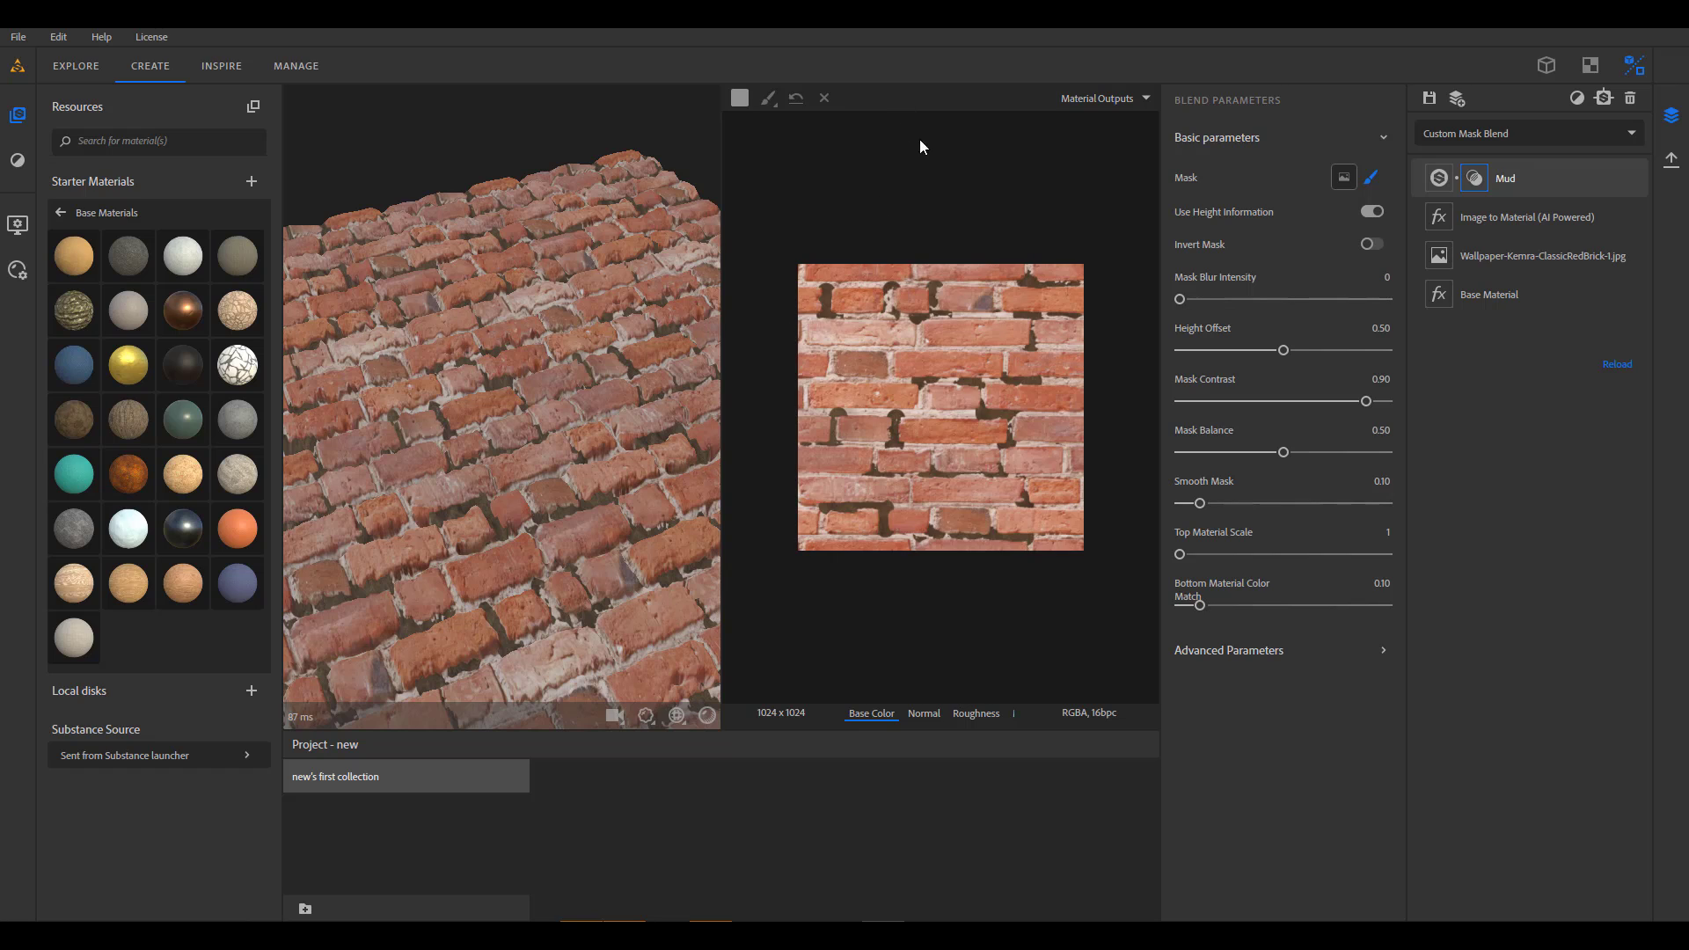
# Turn on Recompute Ambient Occlusion From Height for the Mud blend, and try Recompute Normal before switching it back off.
pyautogui.click(1300, 653)
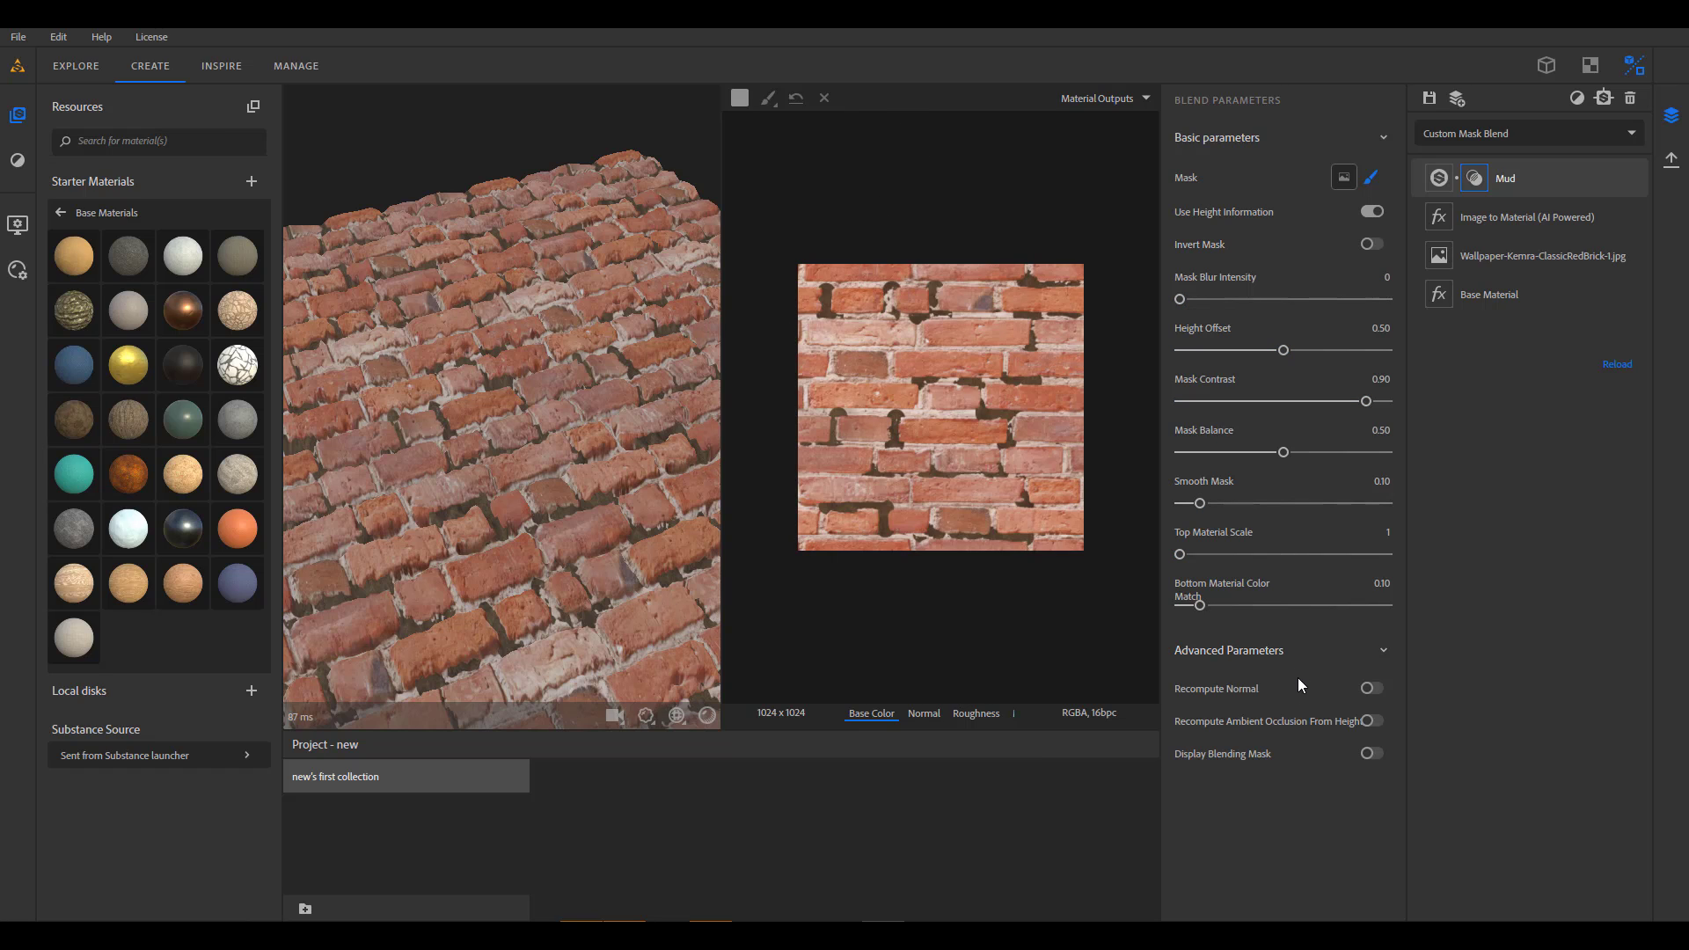
pyautogui.click(1368, 722)
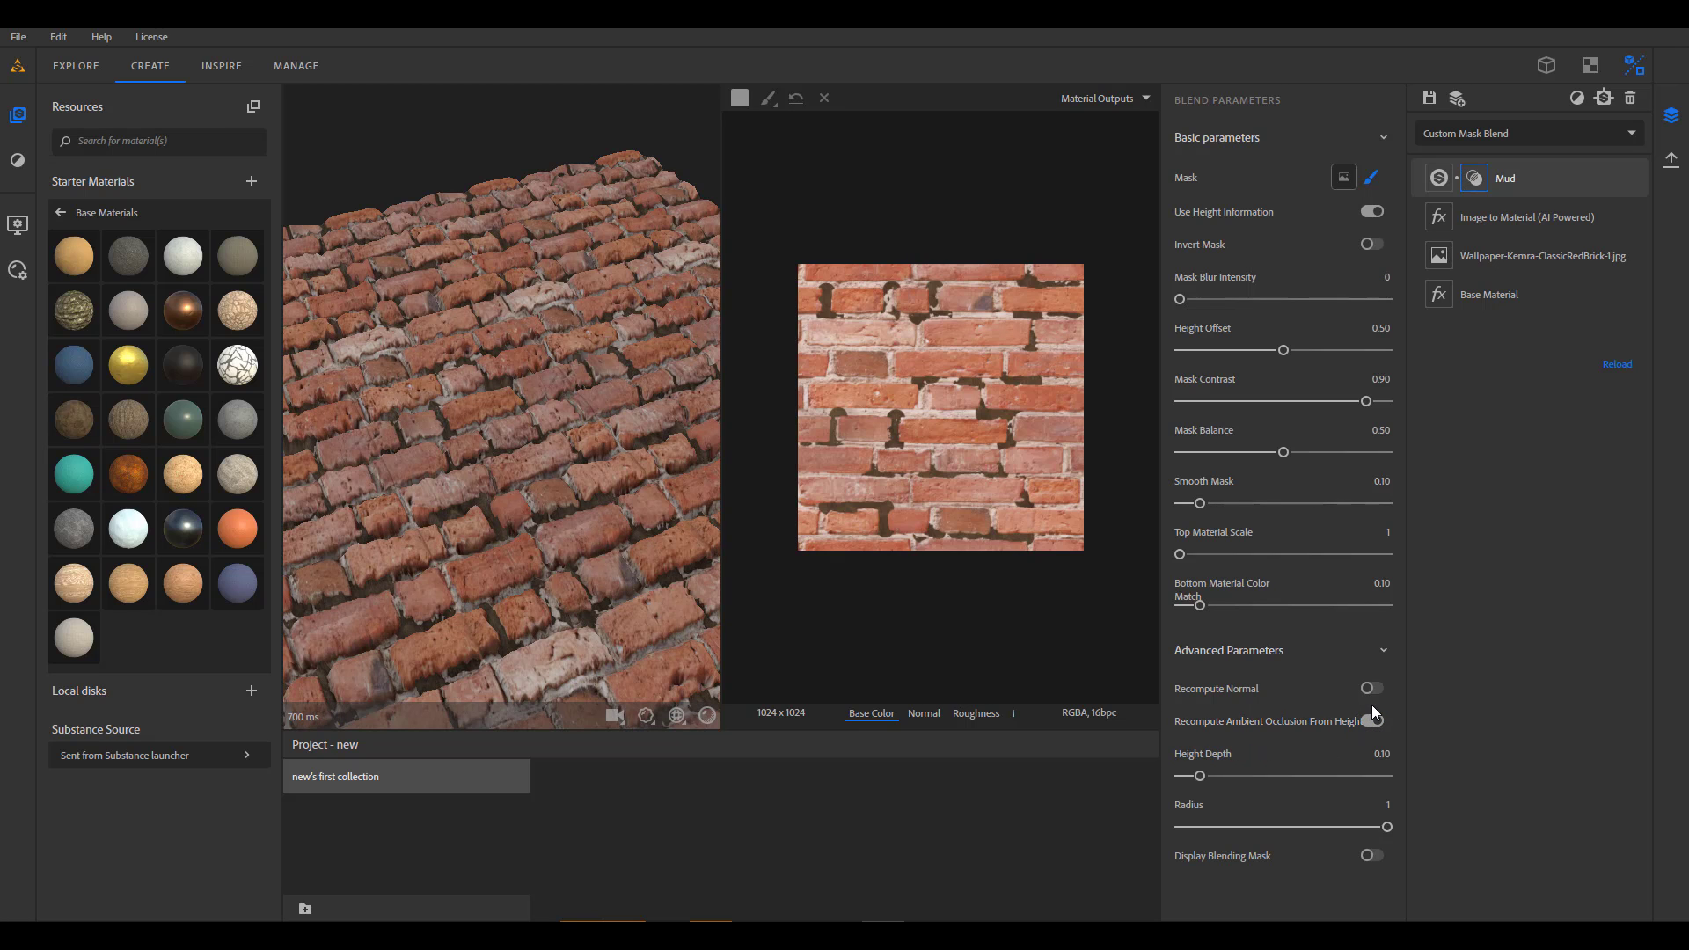
pyautogui.click(1371, 690)
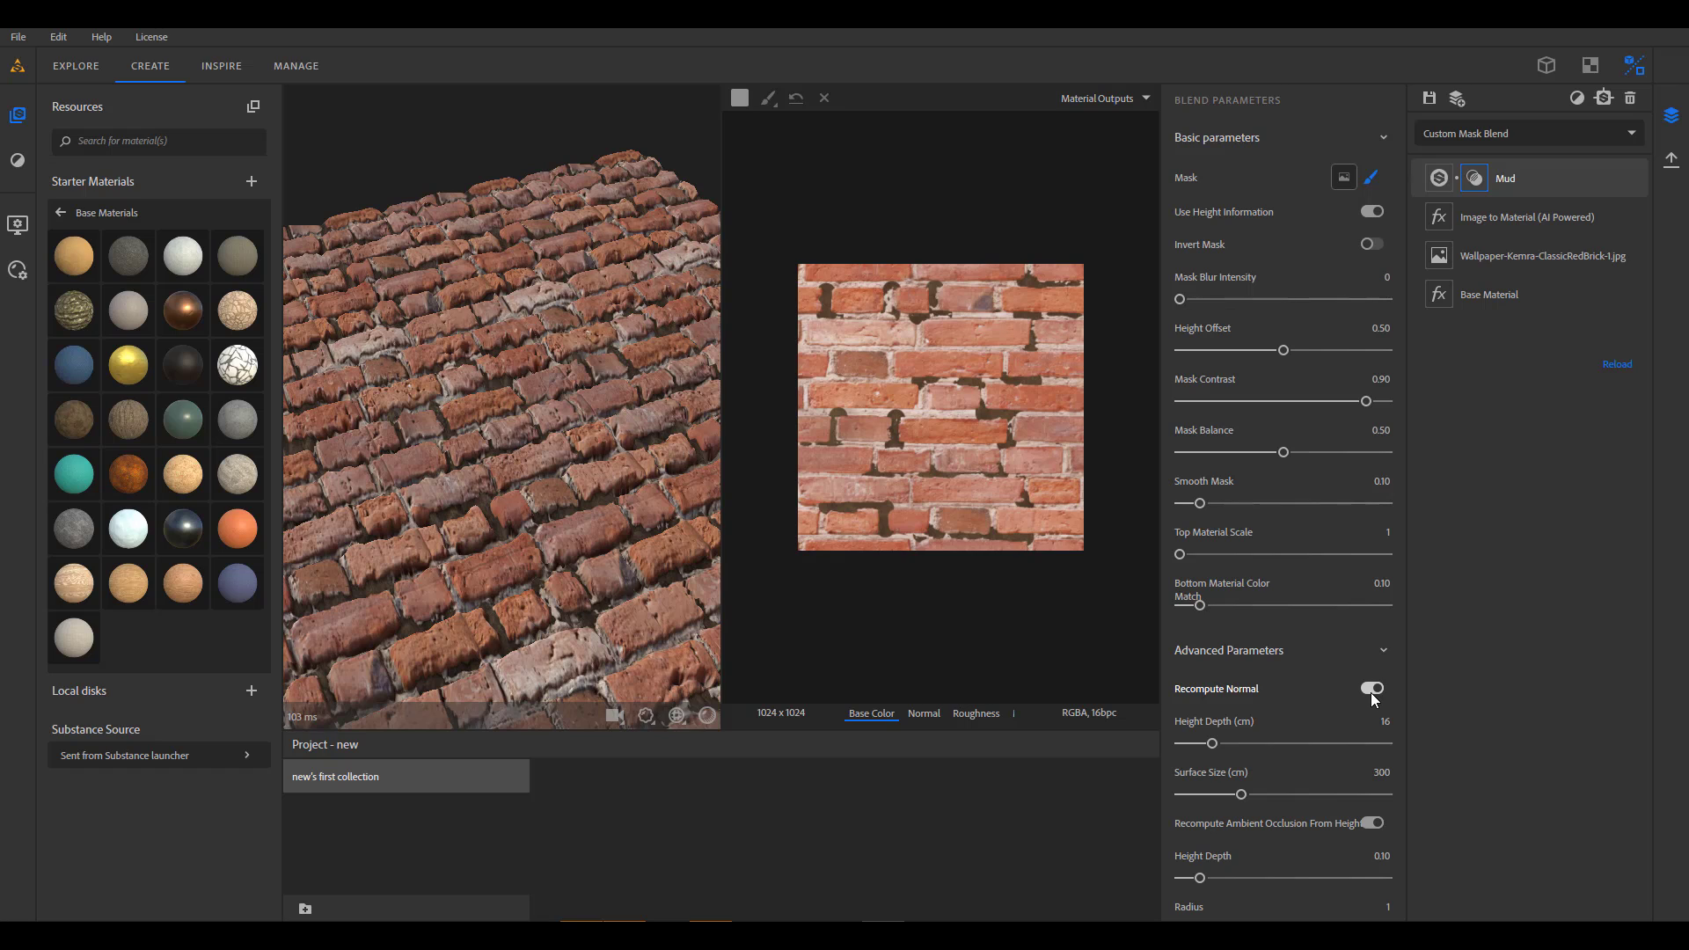
pyautogui.click(1370, 689)
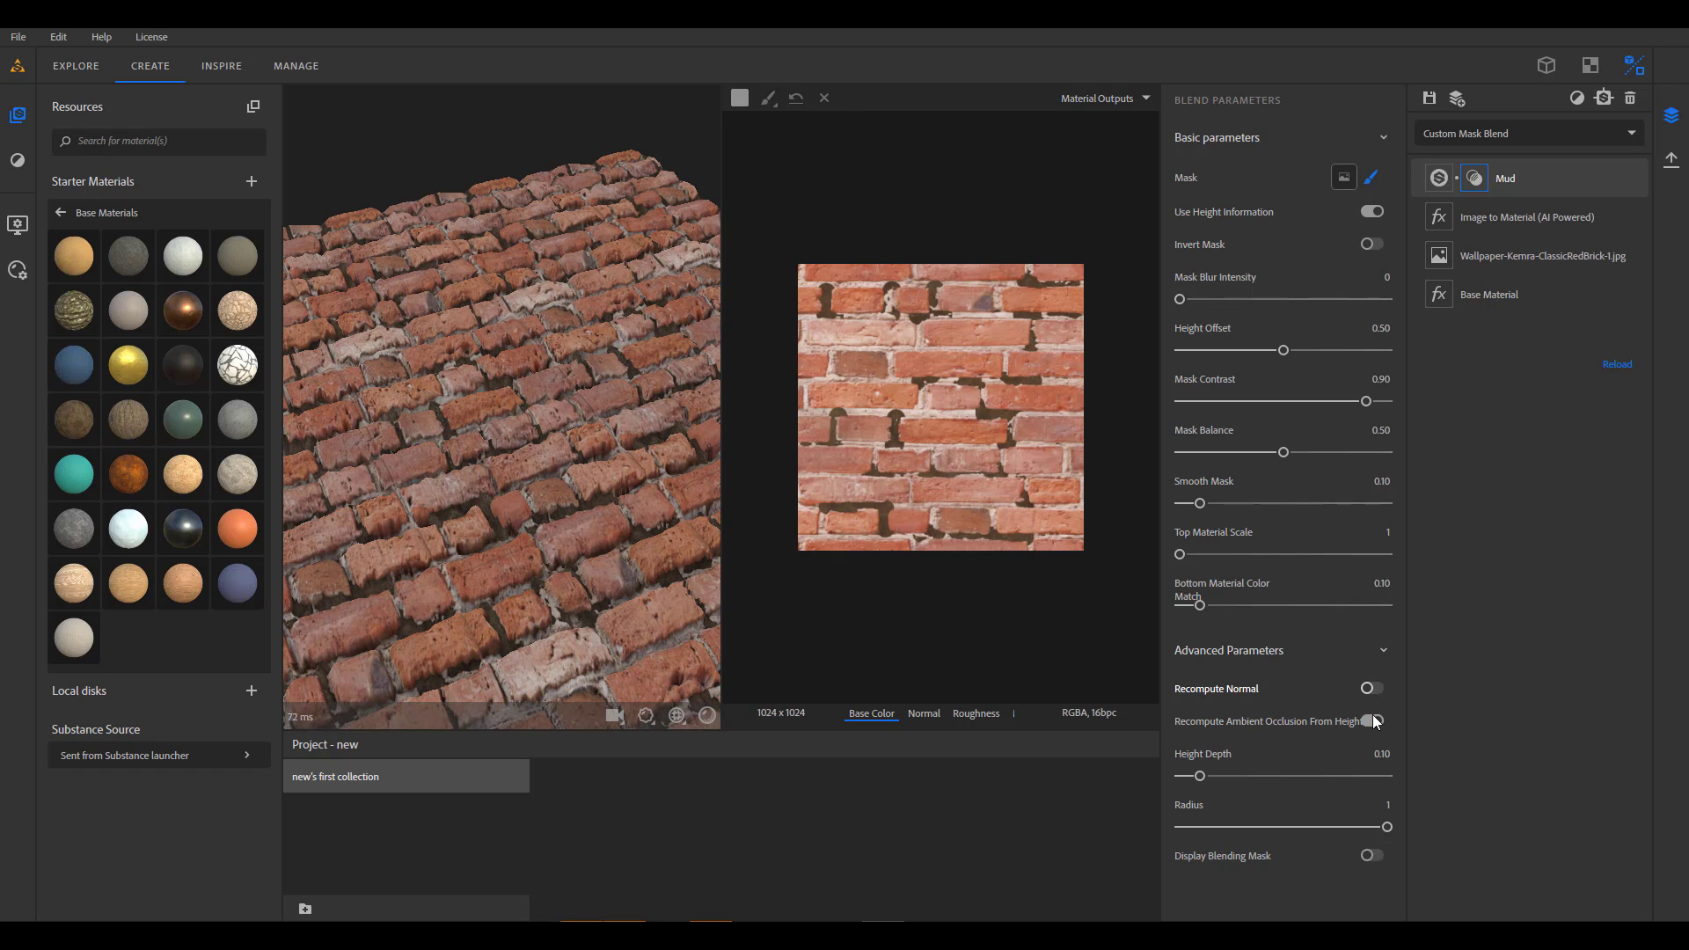
# Preview the Mud layer's blending mask, and examine the brick material's Normal and Roughness outputs.
pyautogui.click(1374, 856)
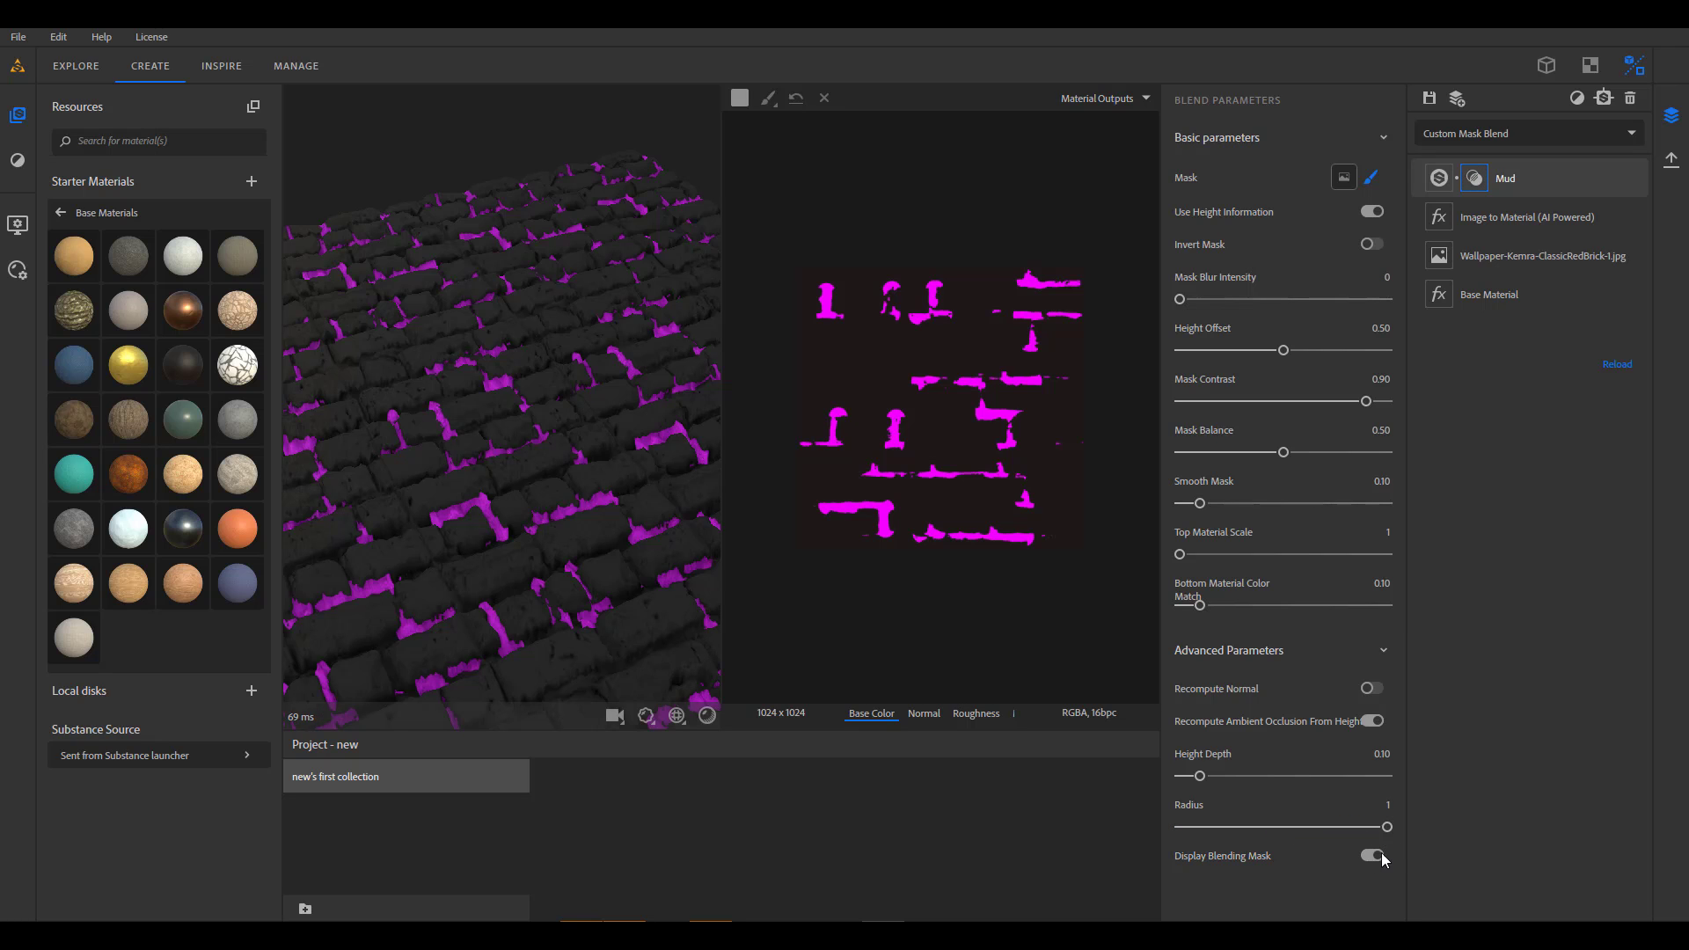
pyautogui.click(1366, 855)
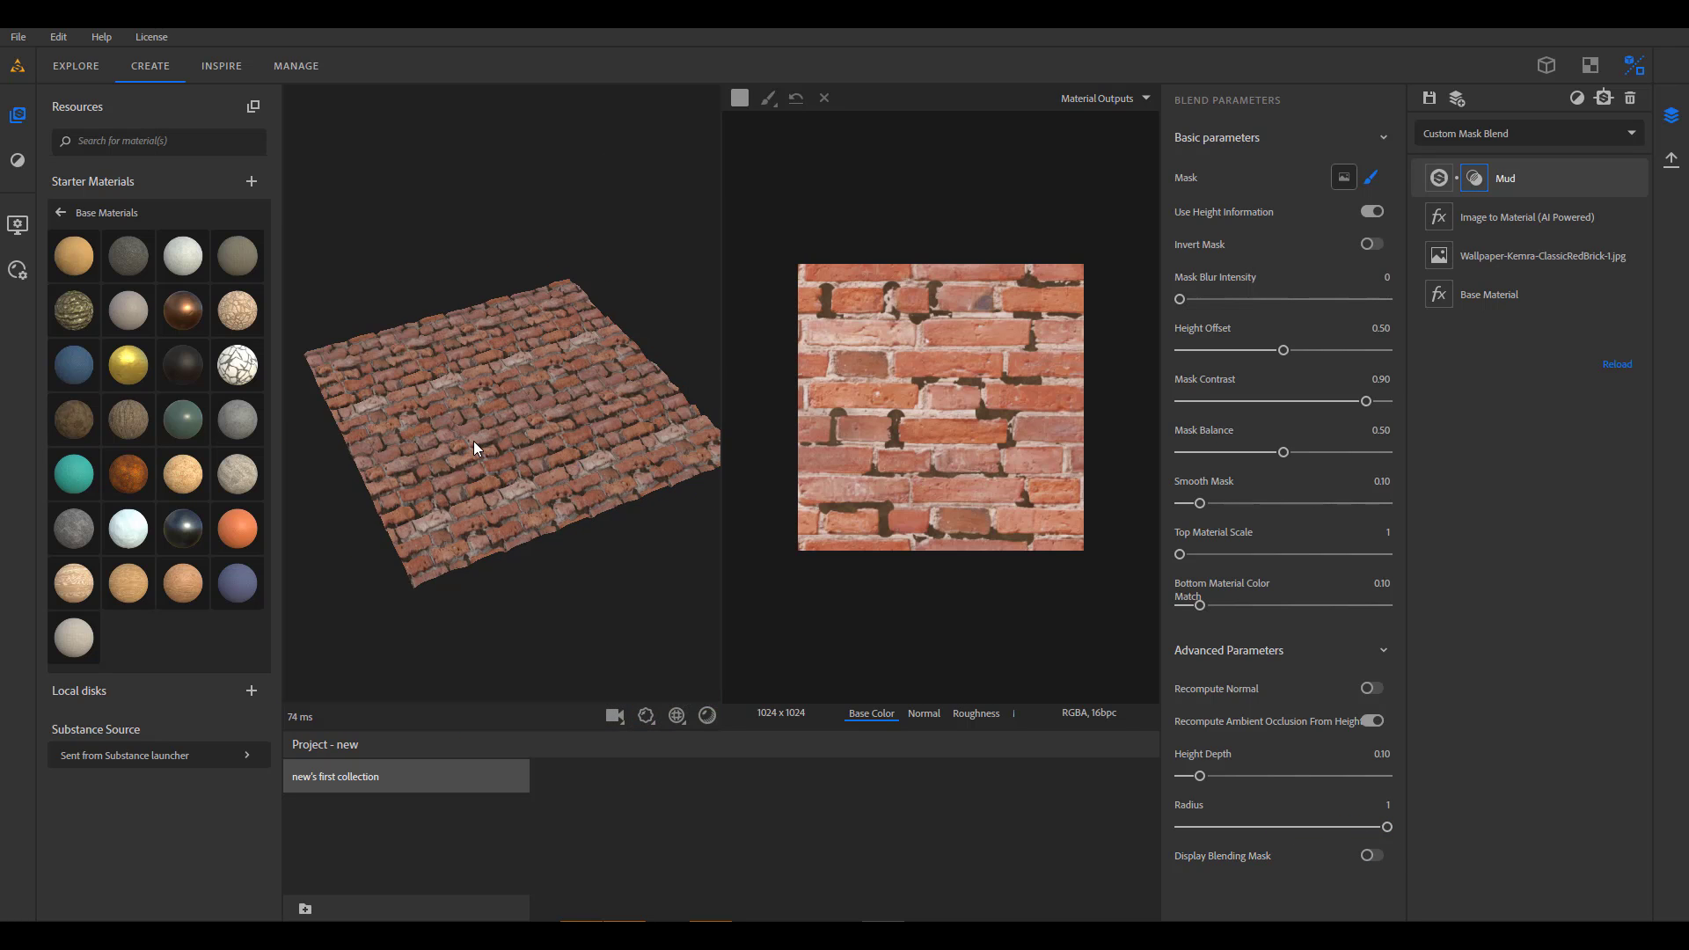
pyautogui.moveTo(473, 551); pyautogui.dragTo(709, 516)
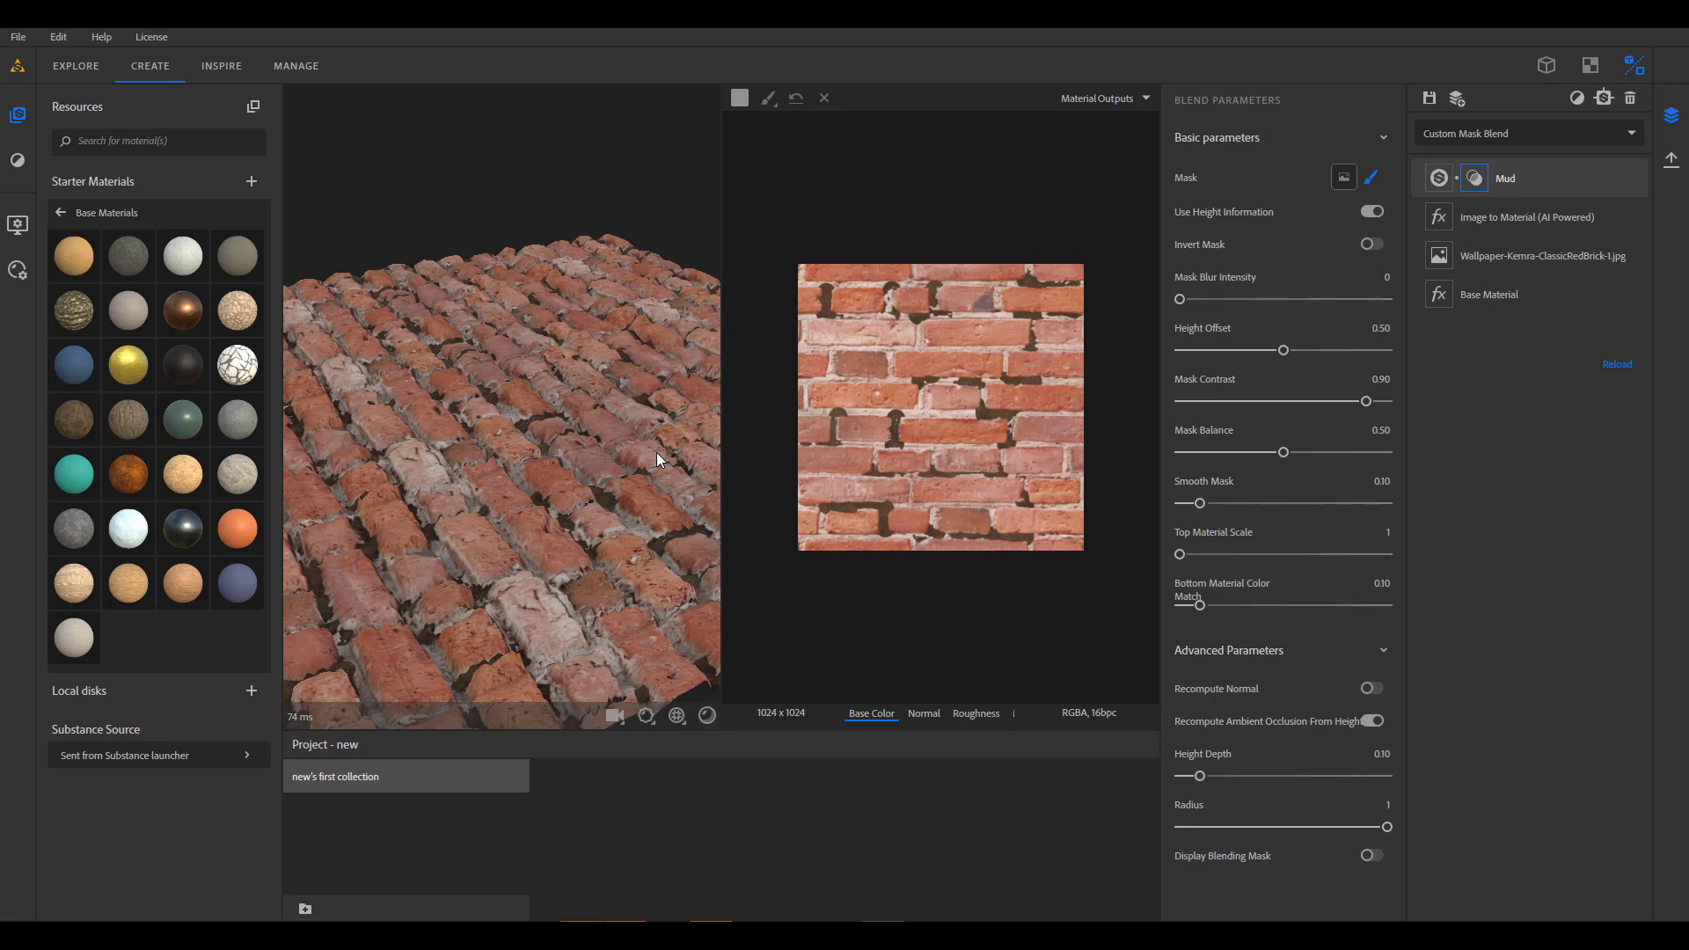
pyautogui.click(931, 715)
pyautogui.click(971, 715)
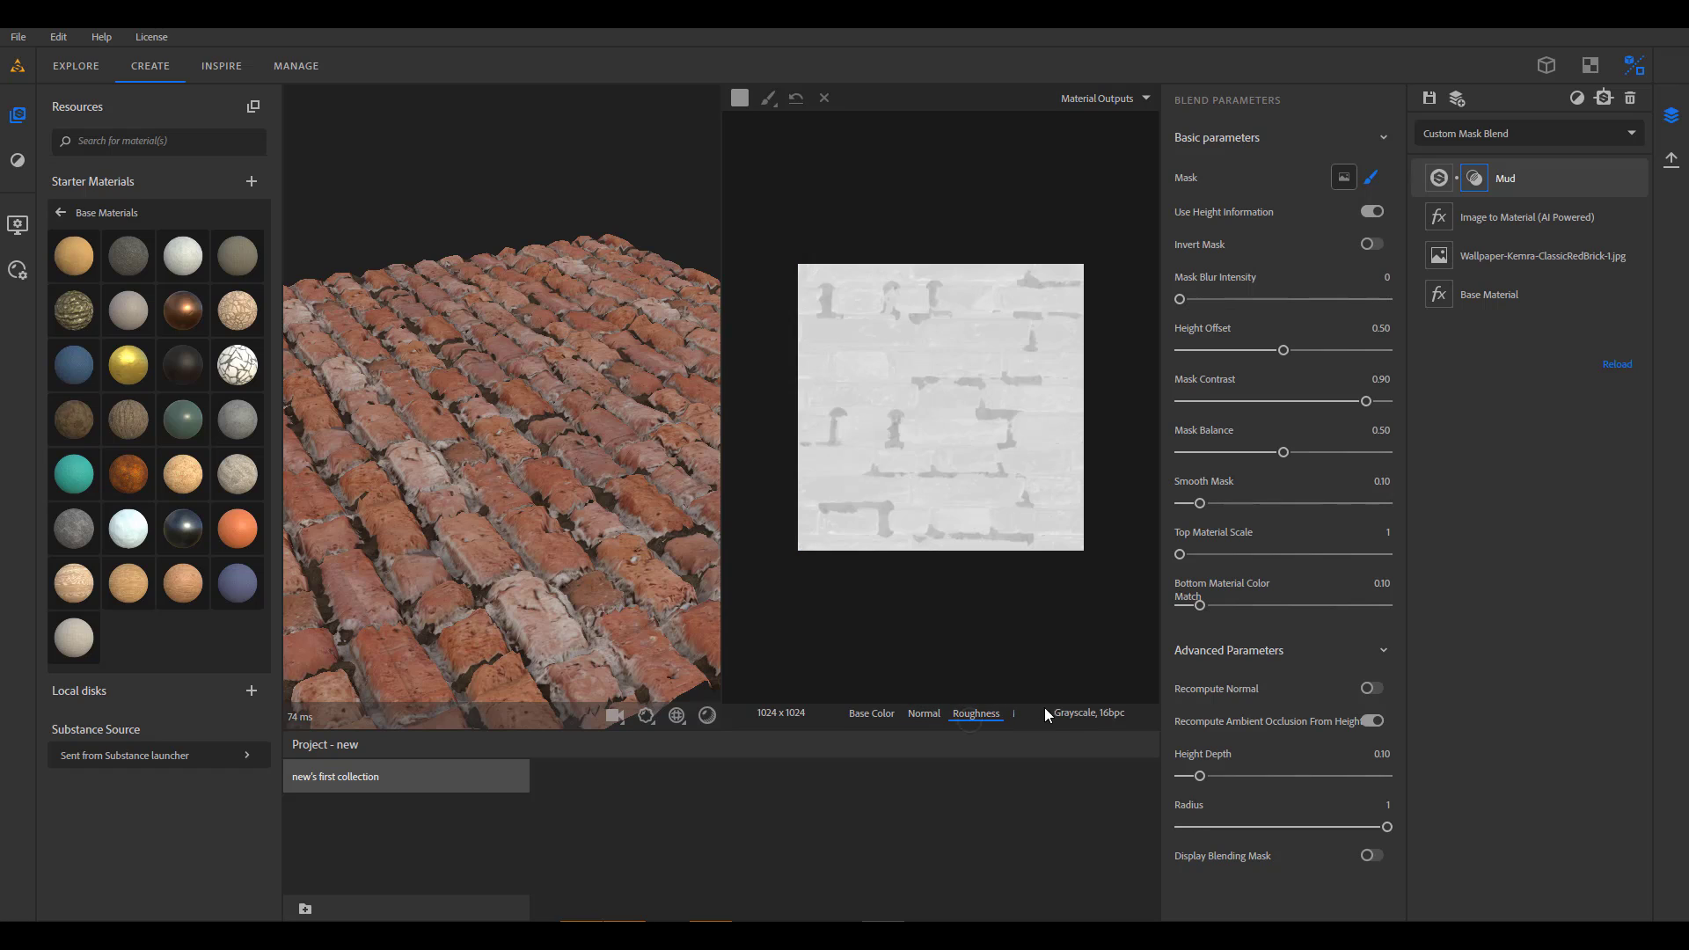
pyautogui.click(876, 714)
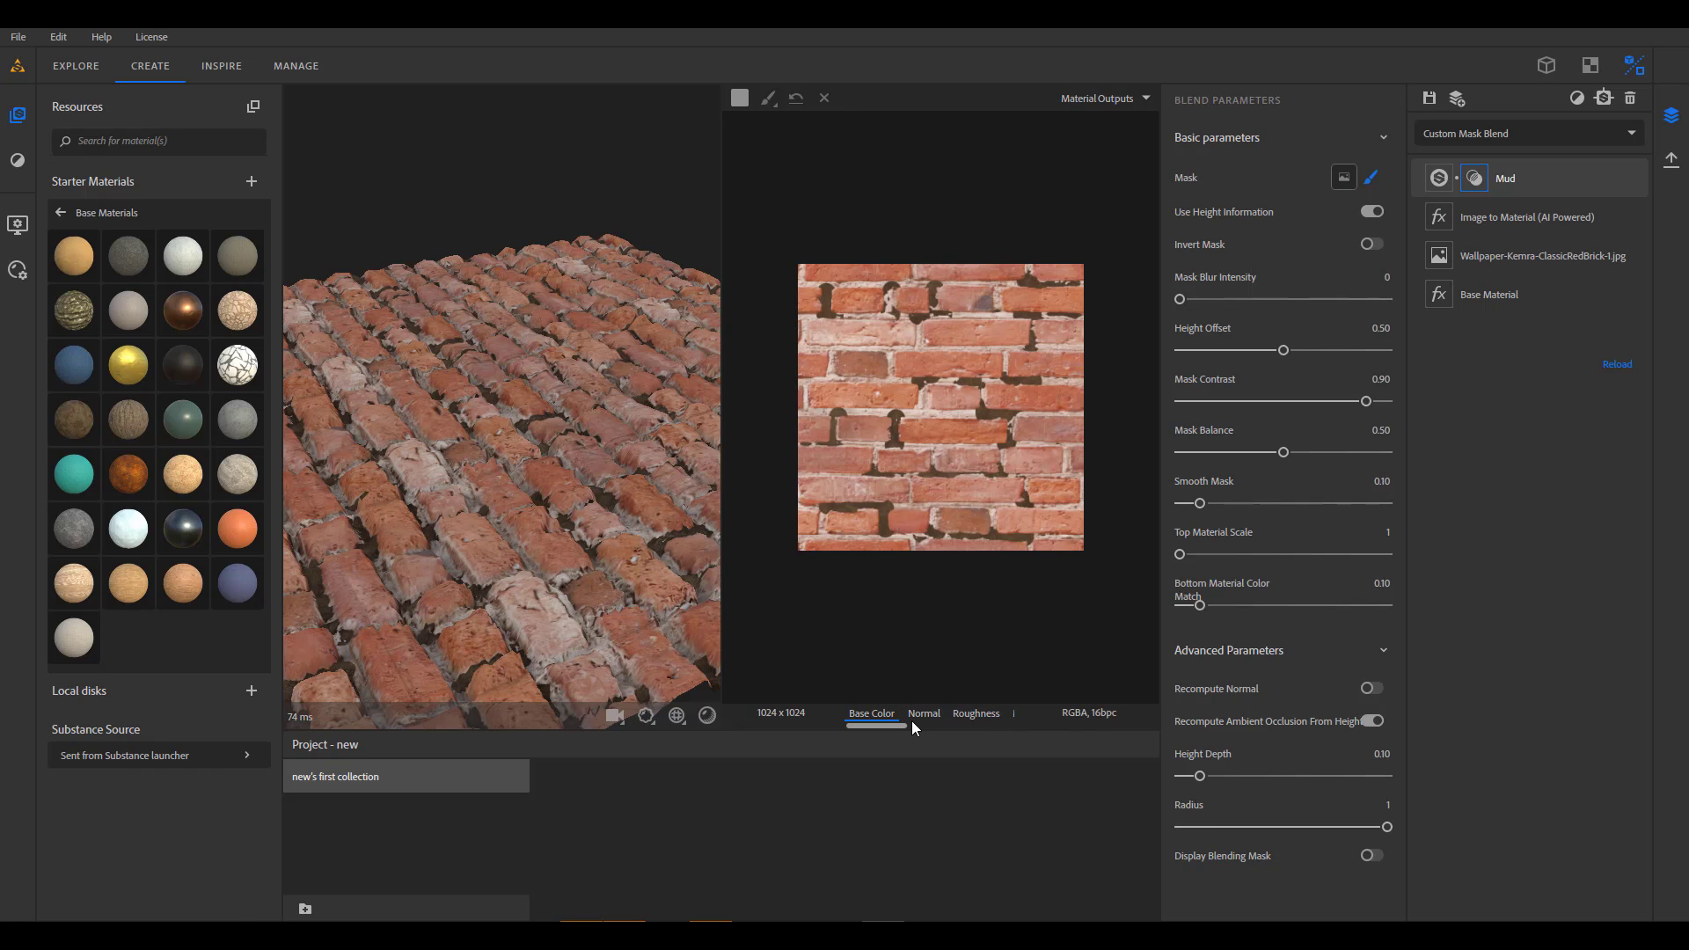